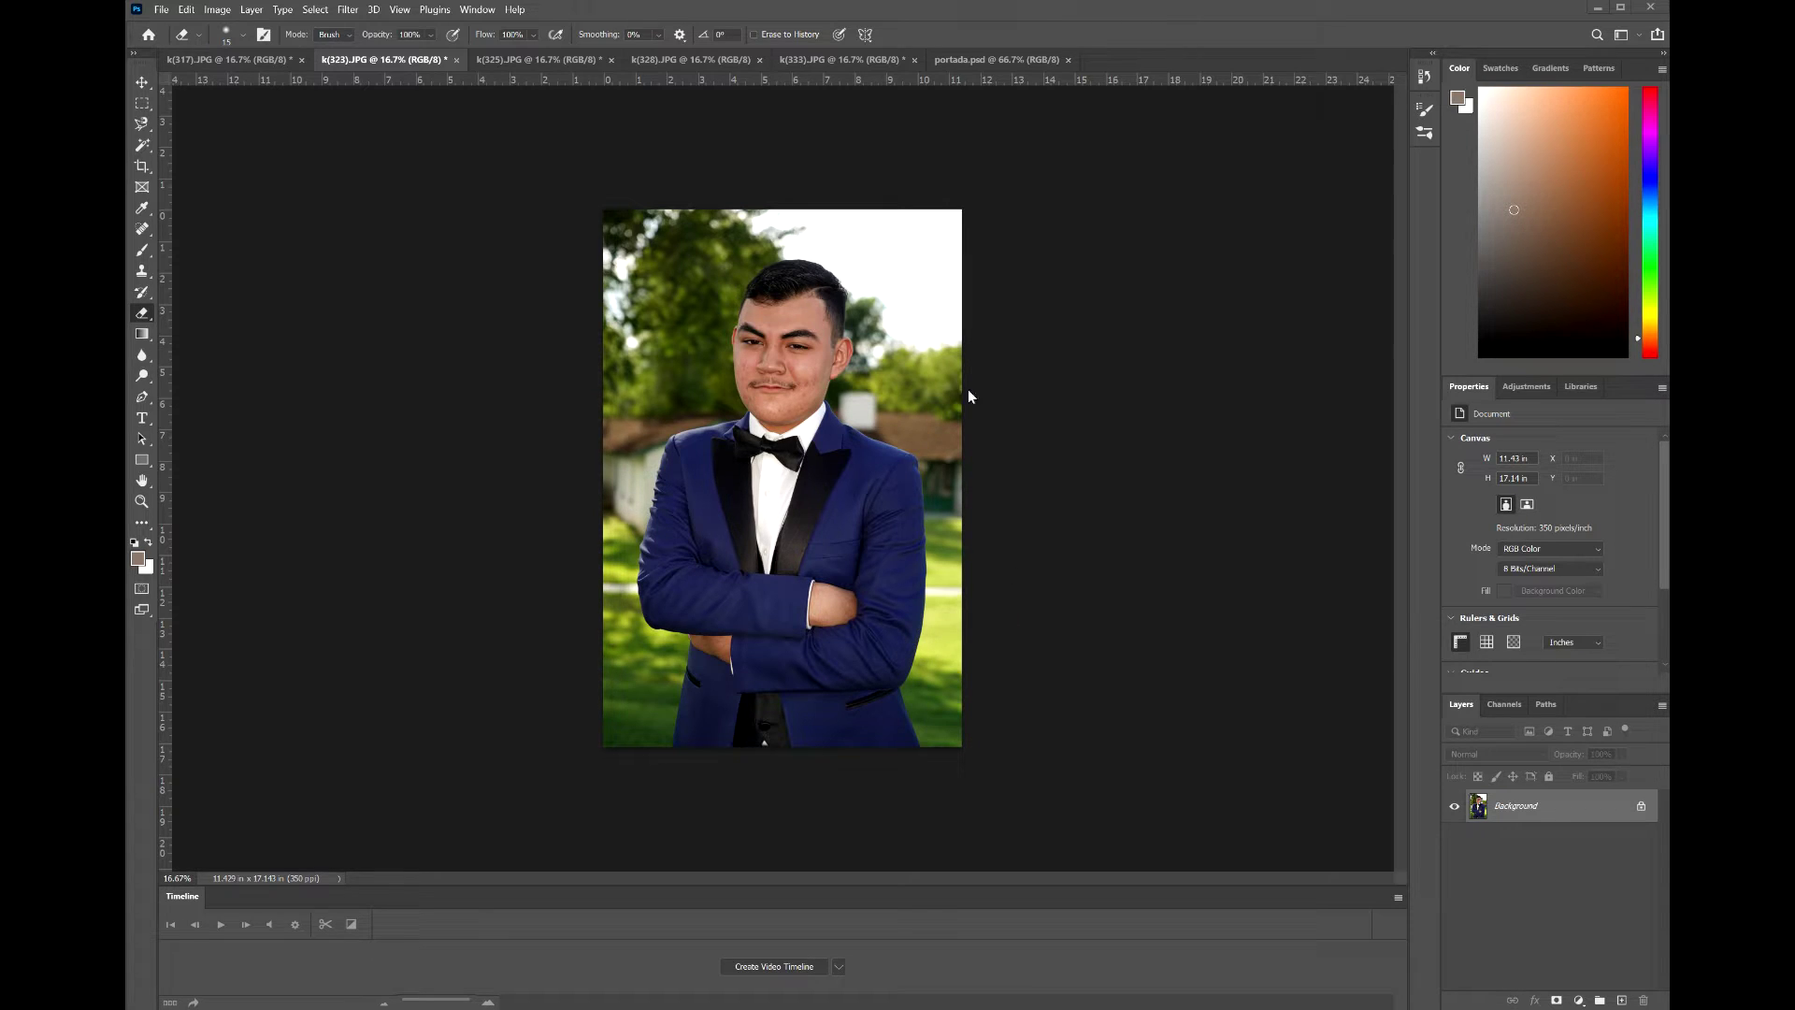
- Bring the k(328).JPG portrait into the portada.psd cover as a new layer and close the source photo
click(973, 60)
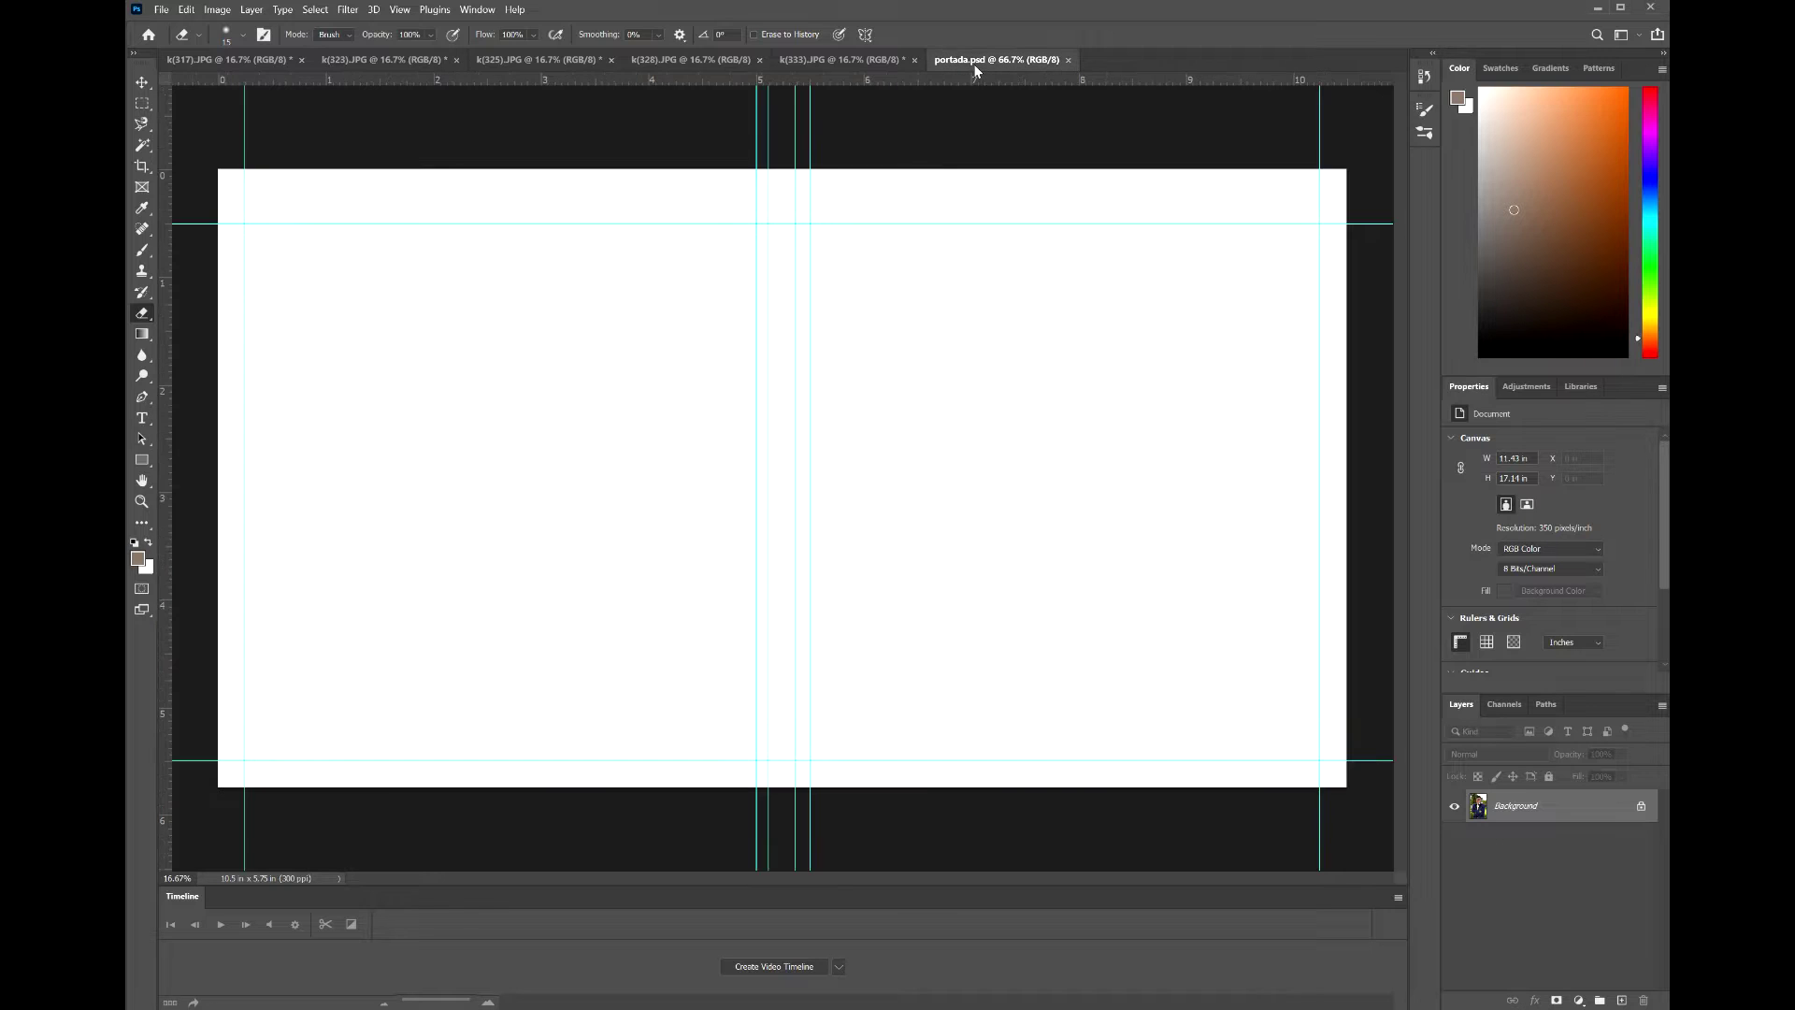
click(793, 62)
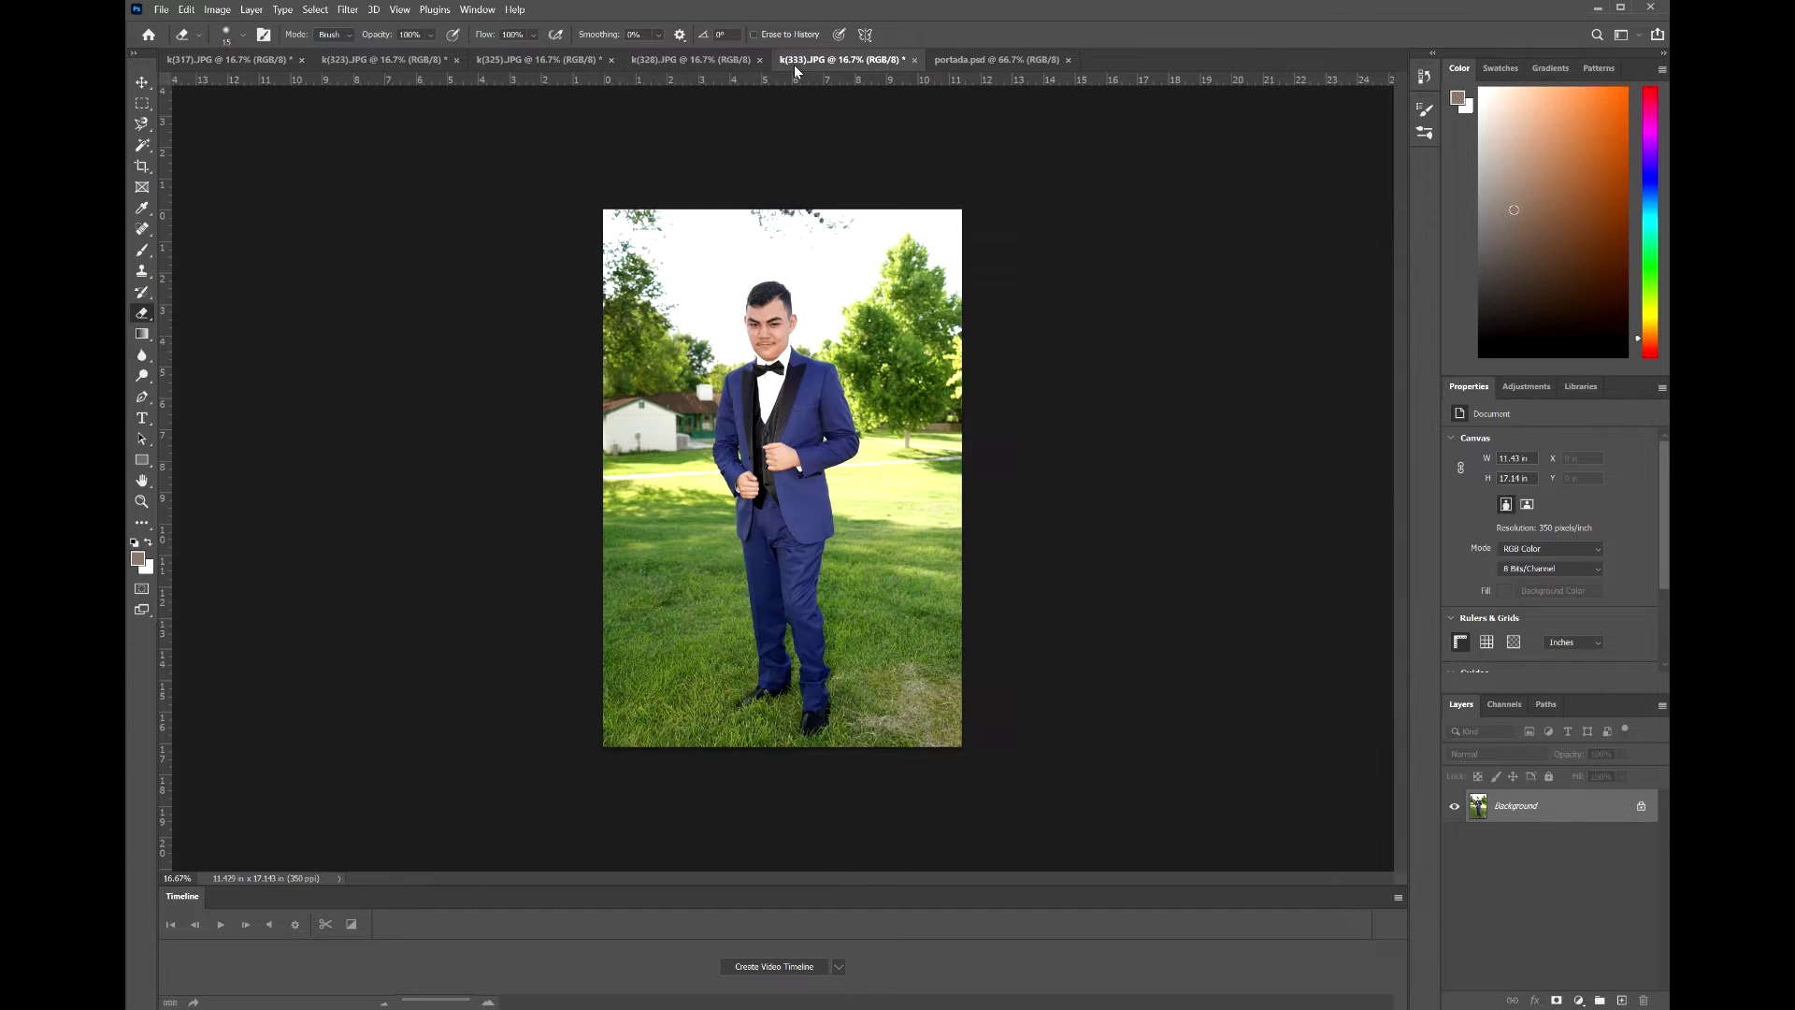
click(715, 58)
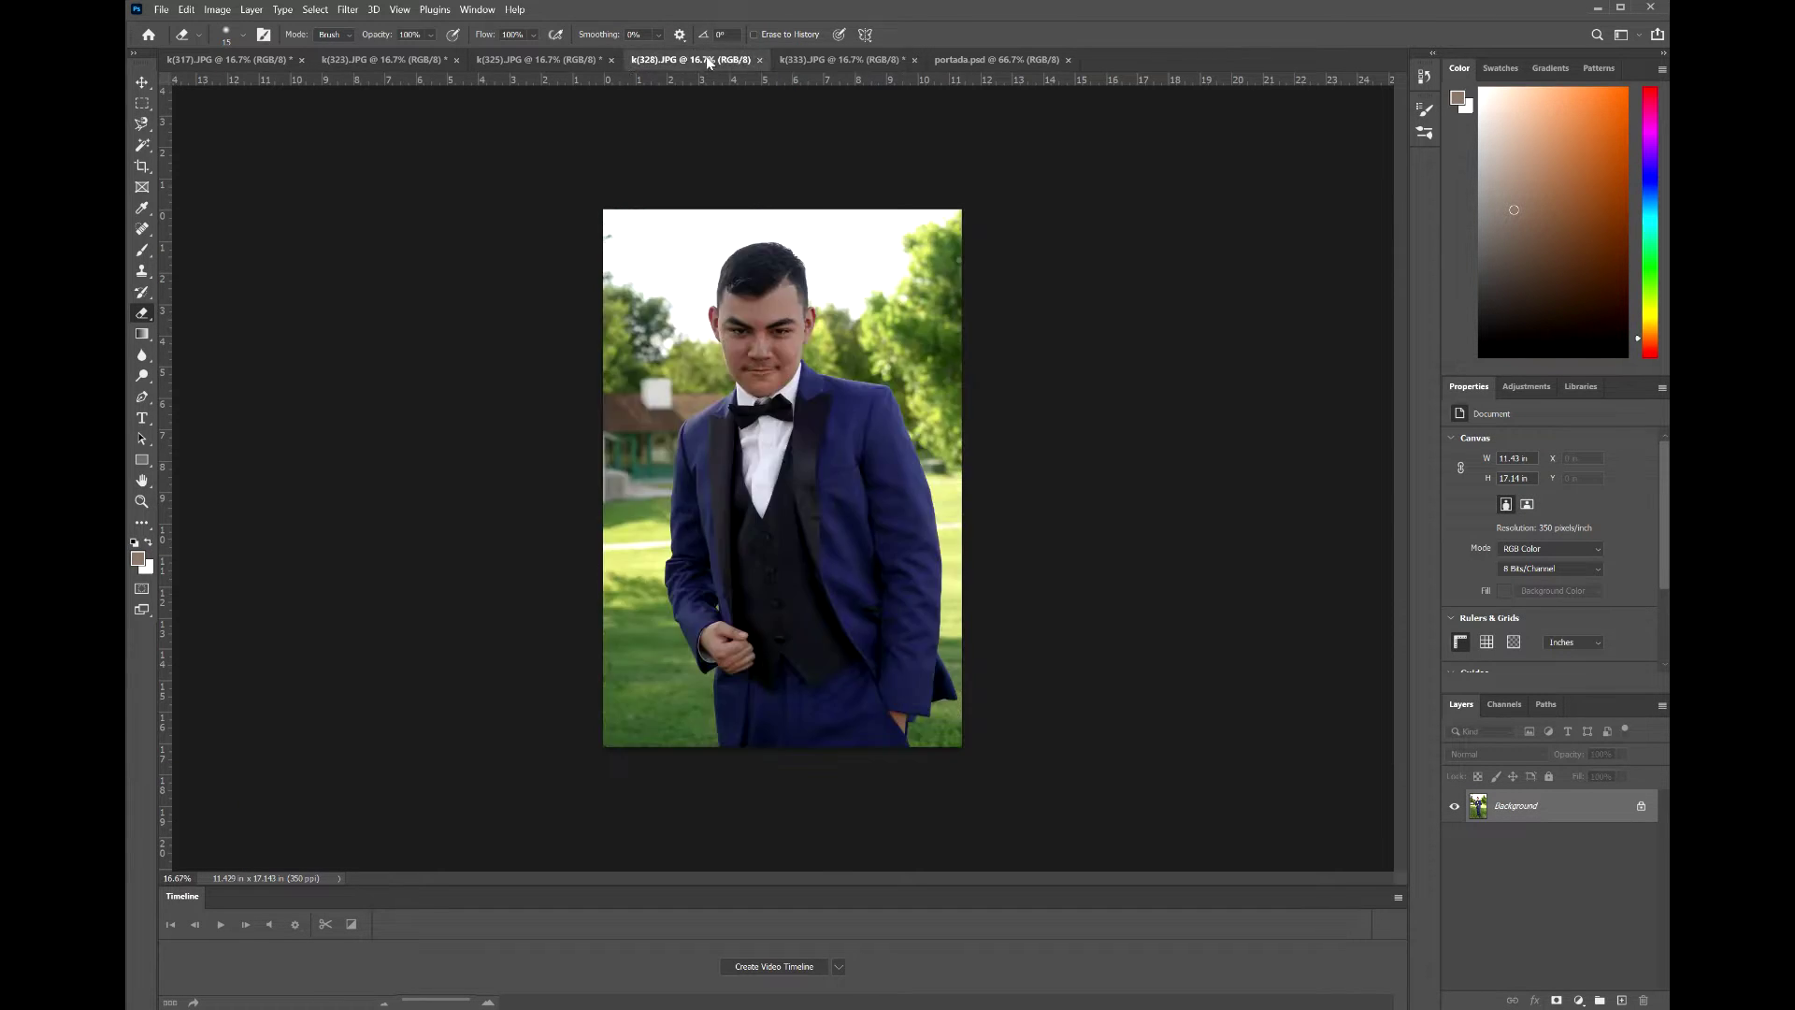
click(529, 56)
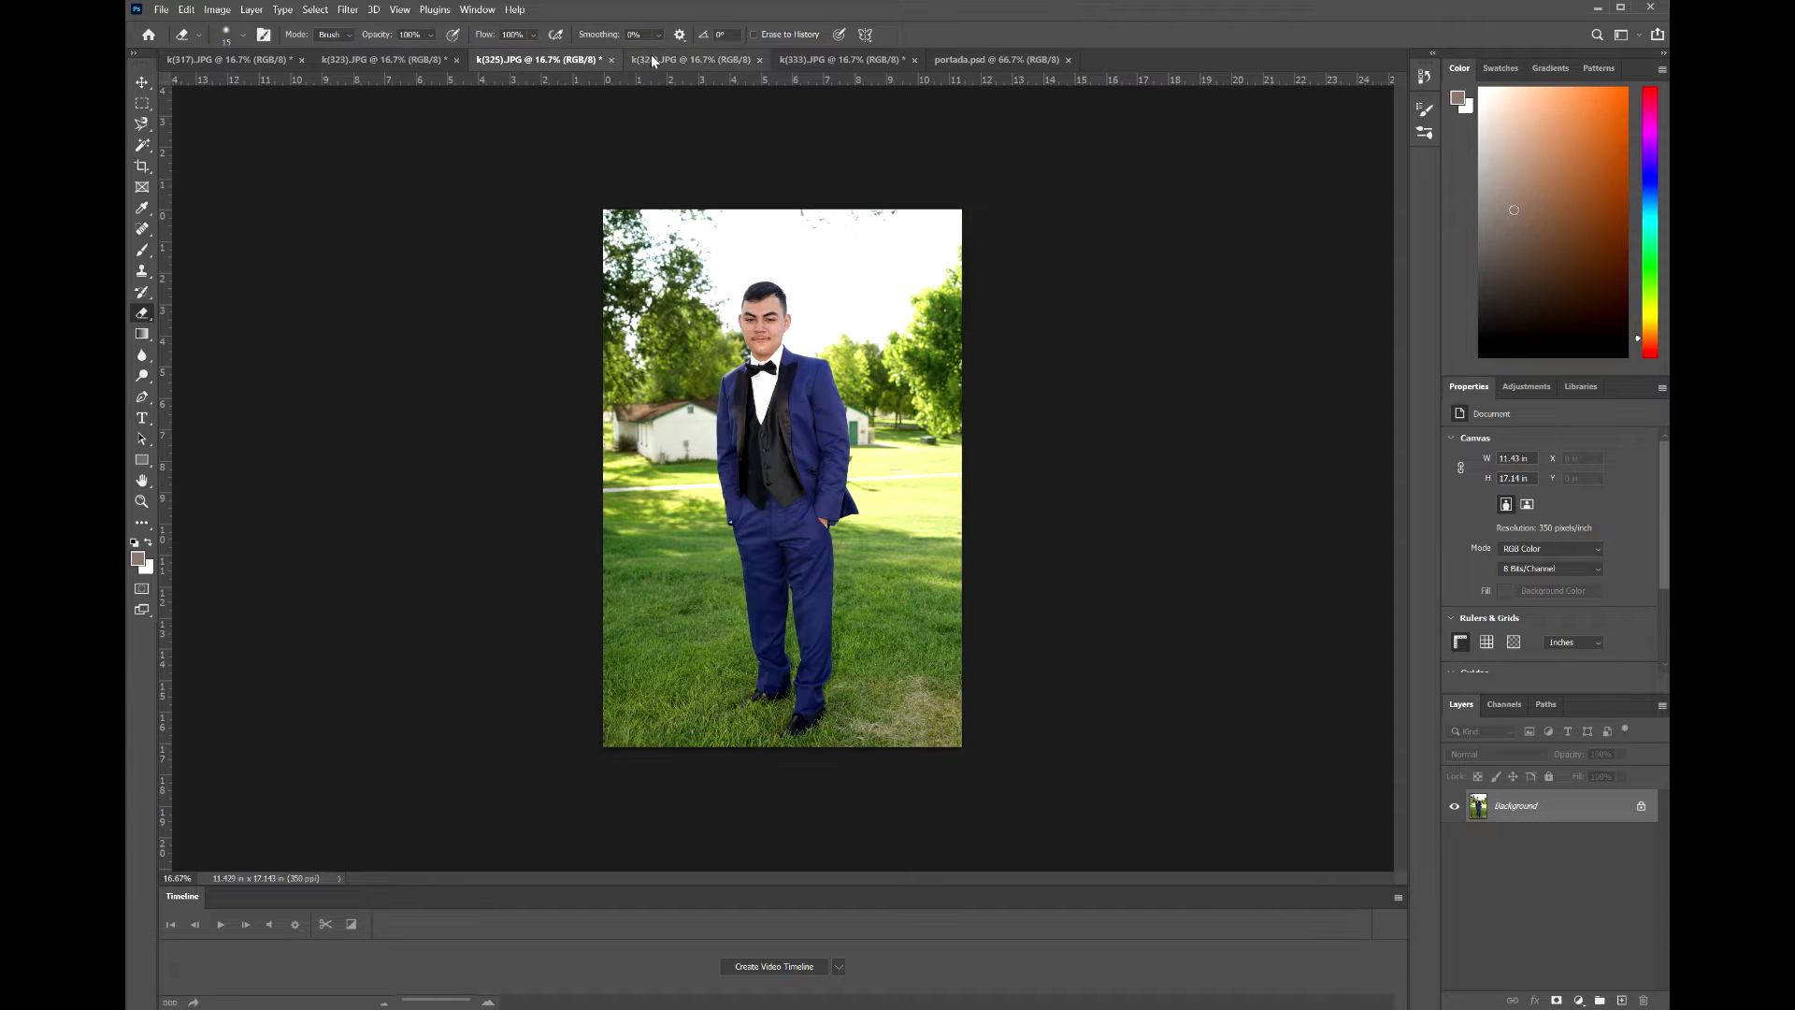
click(711, 62)
drag(706, 62, 984, 145)
click(841, 61)
drag(991, 432, 655, 524)
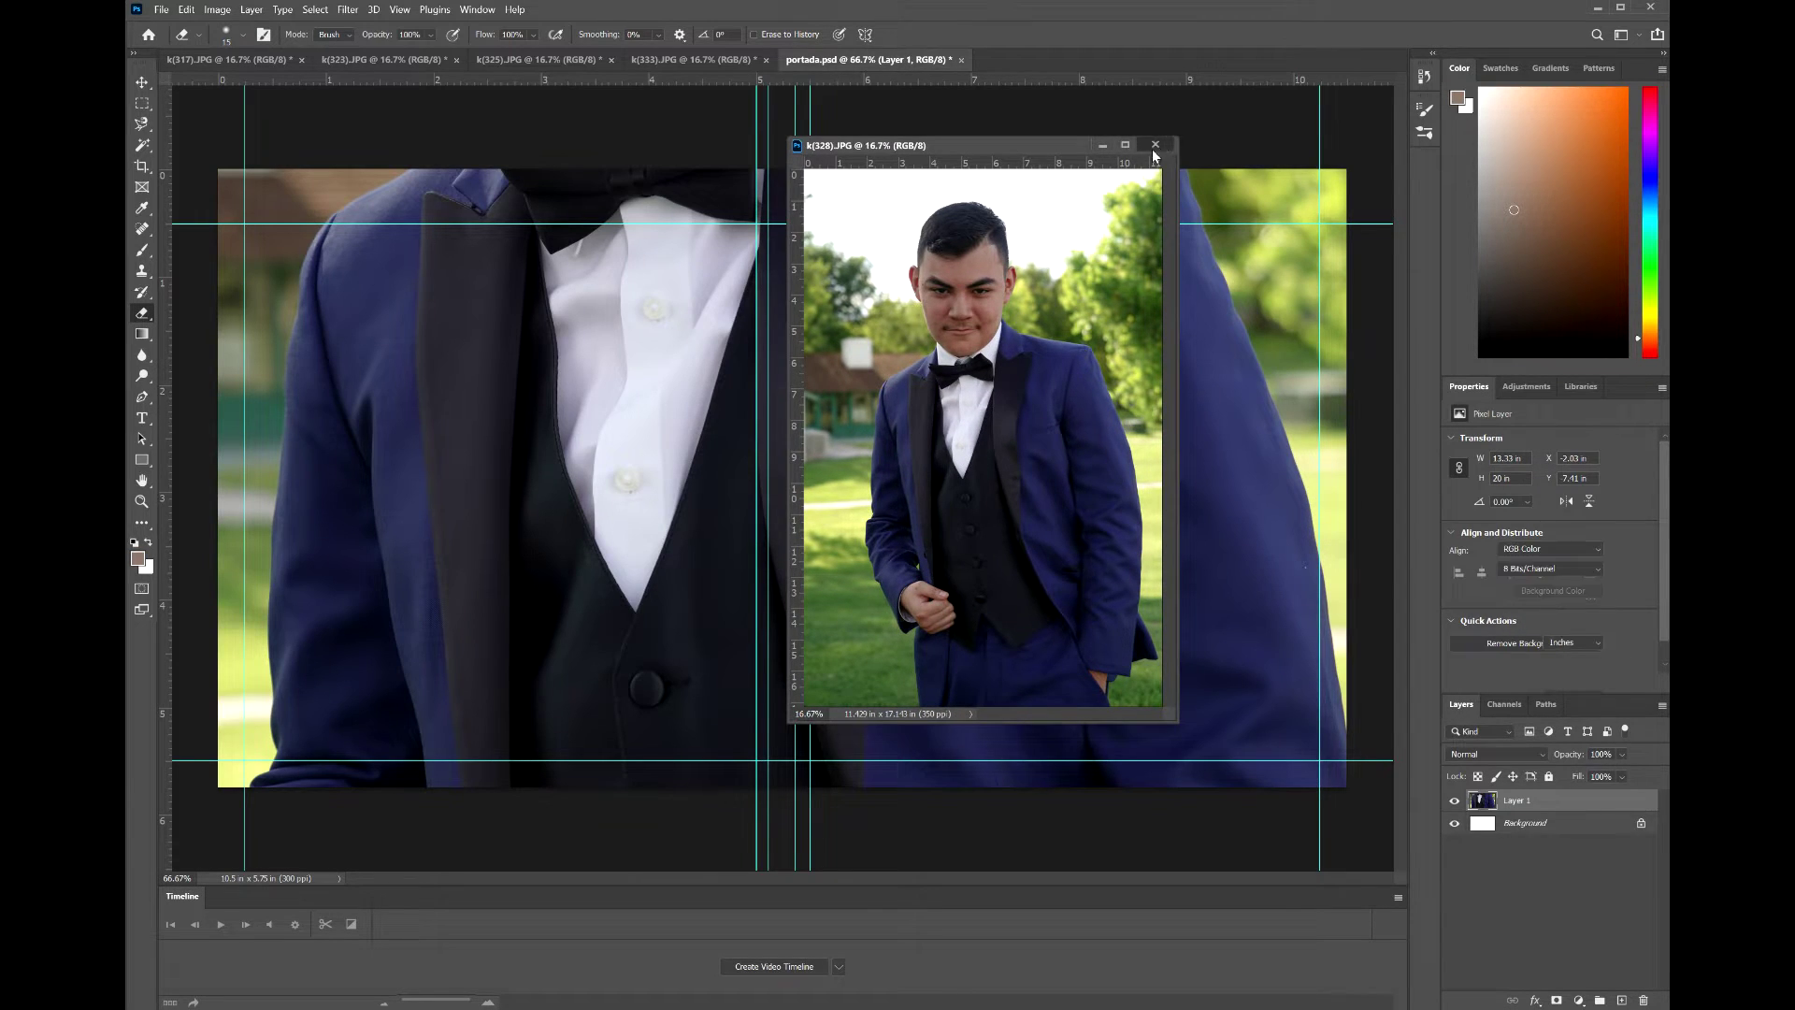
click(1155, 144)
- Scale the placed portrait to about 41.6% and position it on the cover's right half, its upper edge near the upper horizontal guide
scroll(1067, 387, down, 3)
scroll(1067, 387, down, 2)
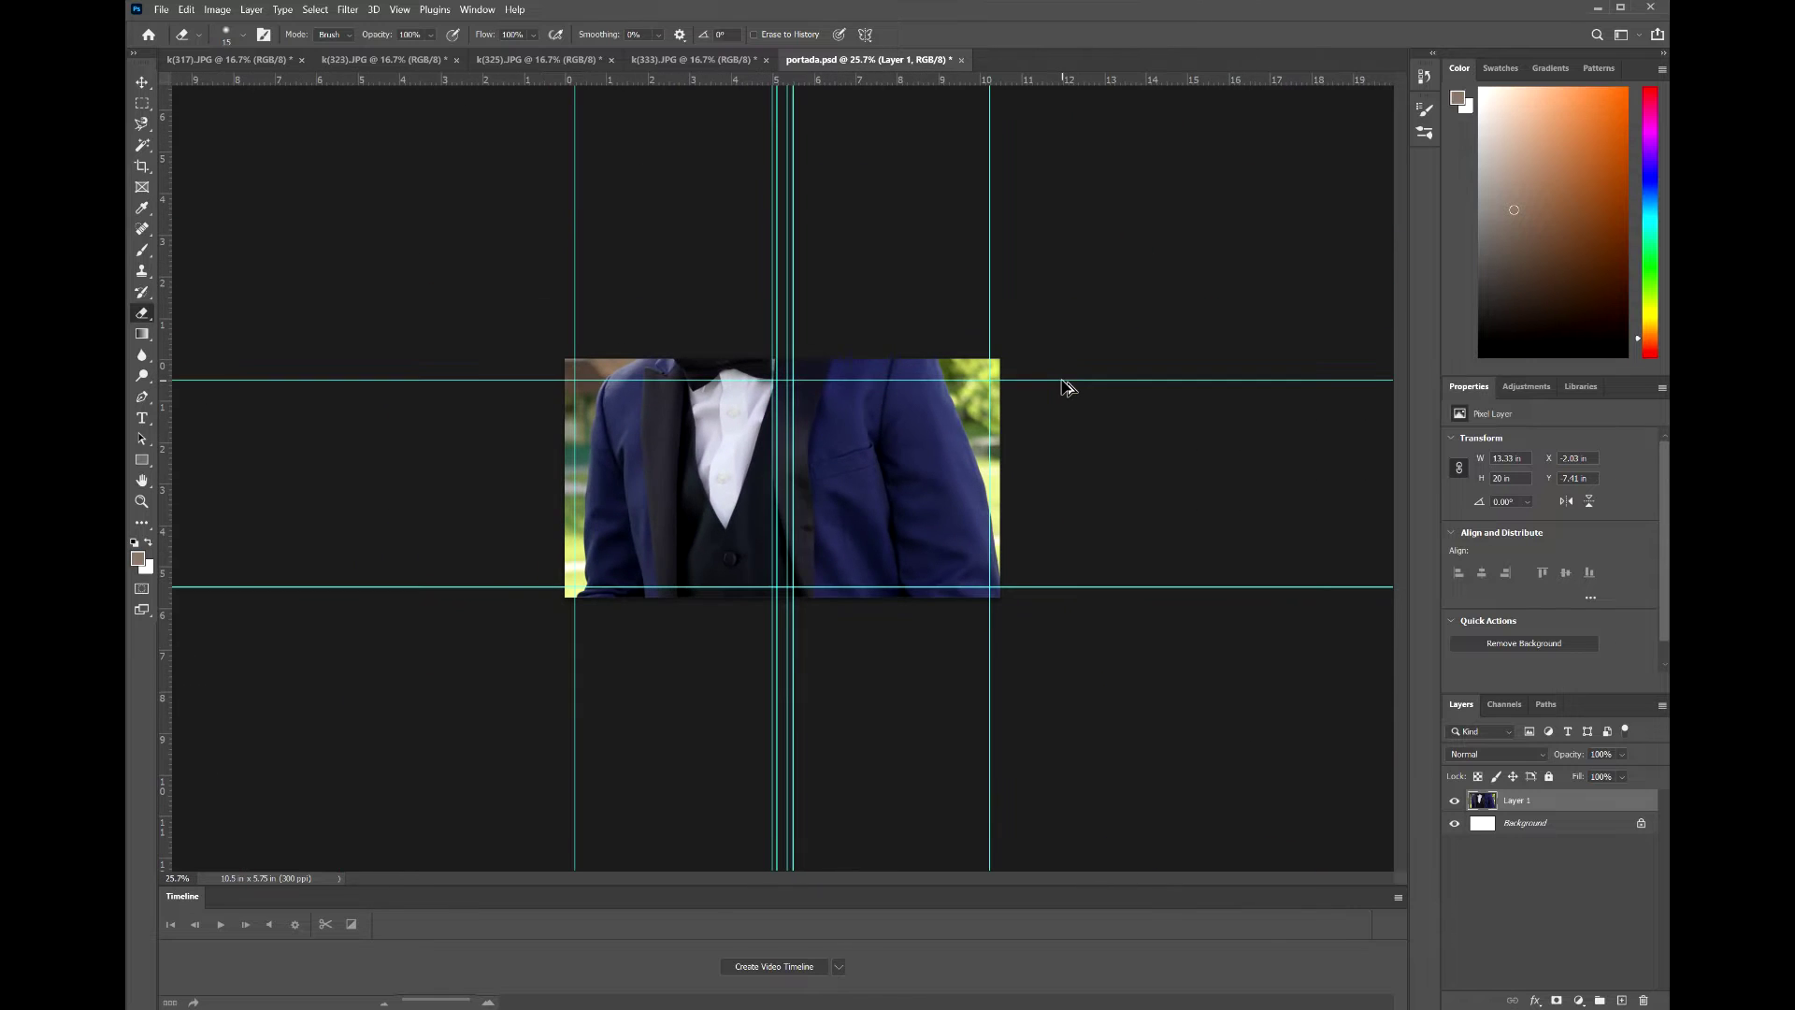
key(ctrl+t)
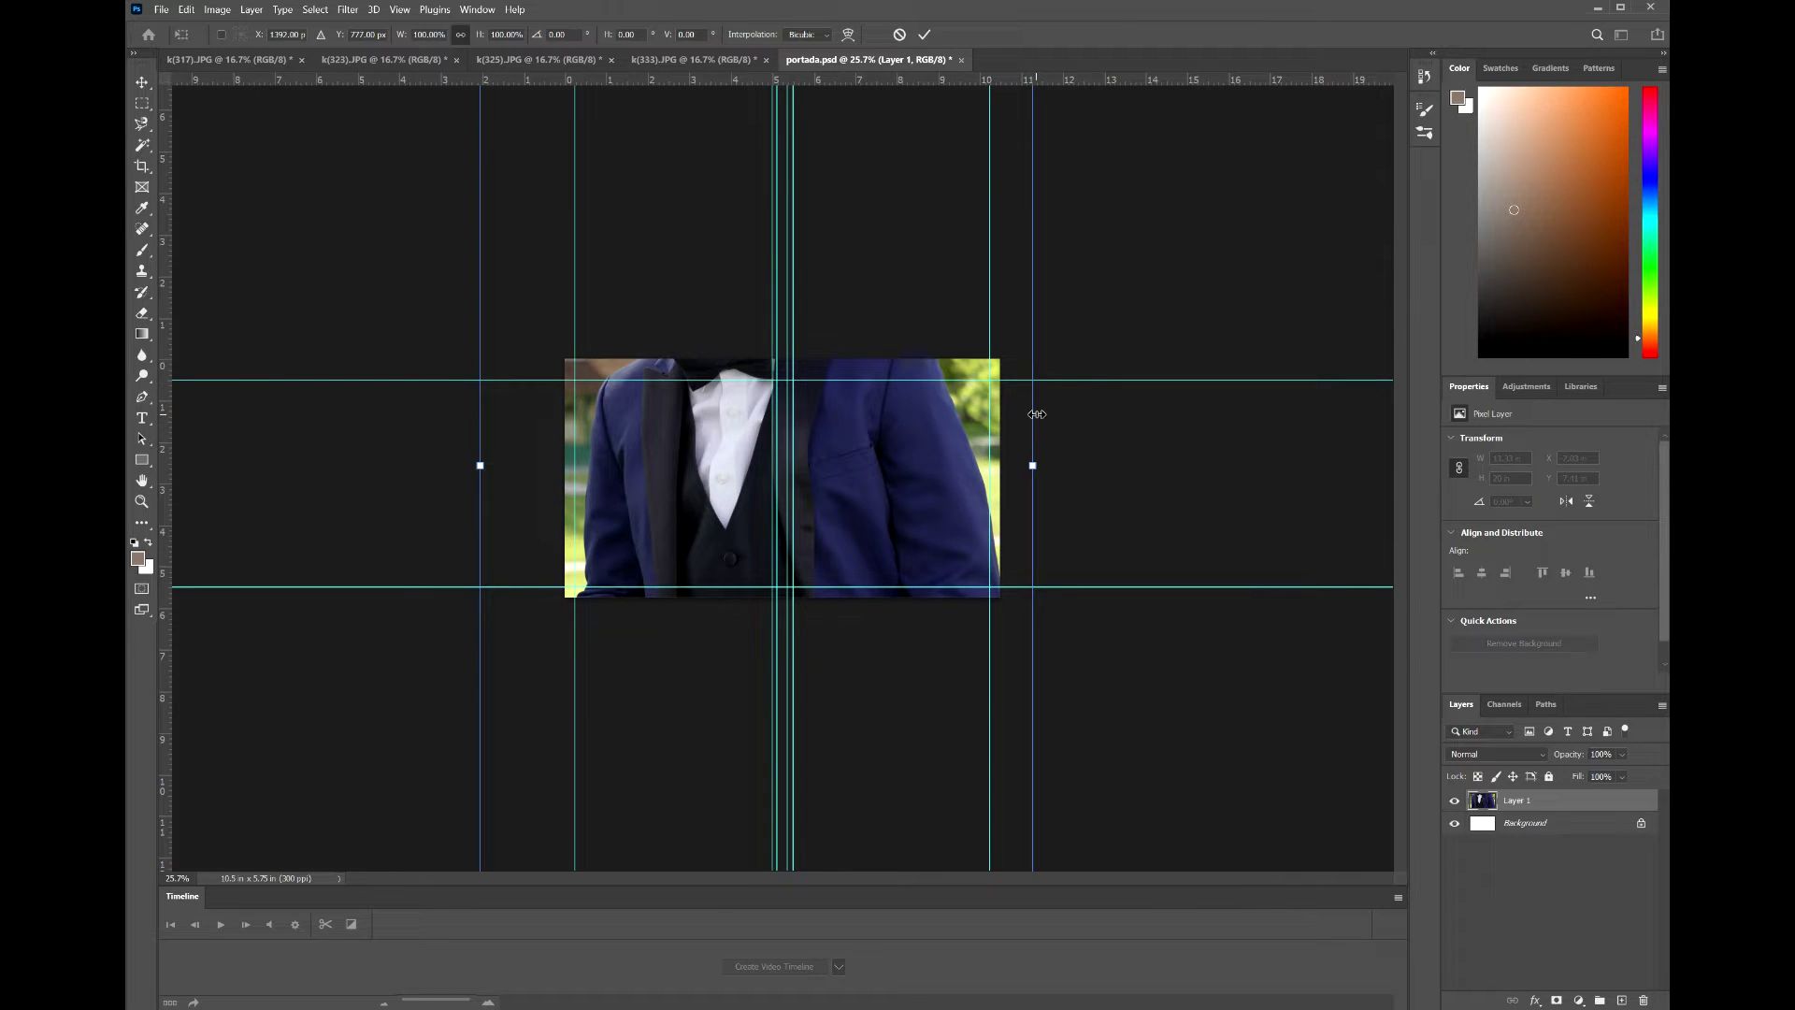
drag(1034, 465, 978, 507)
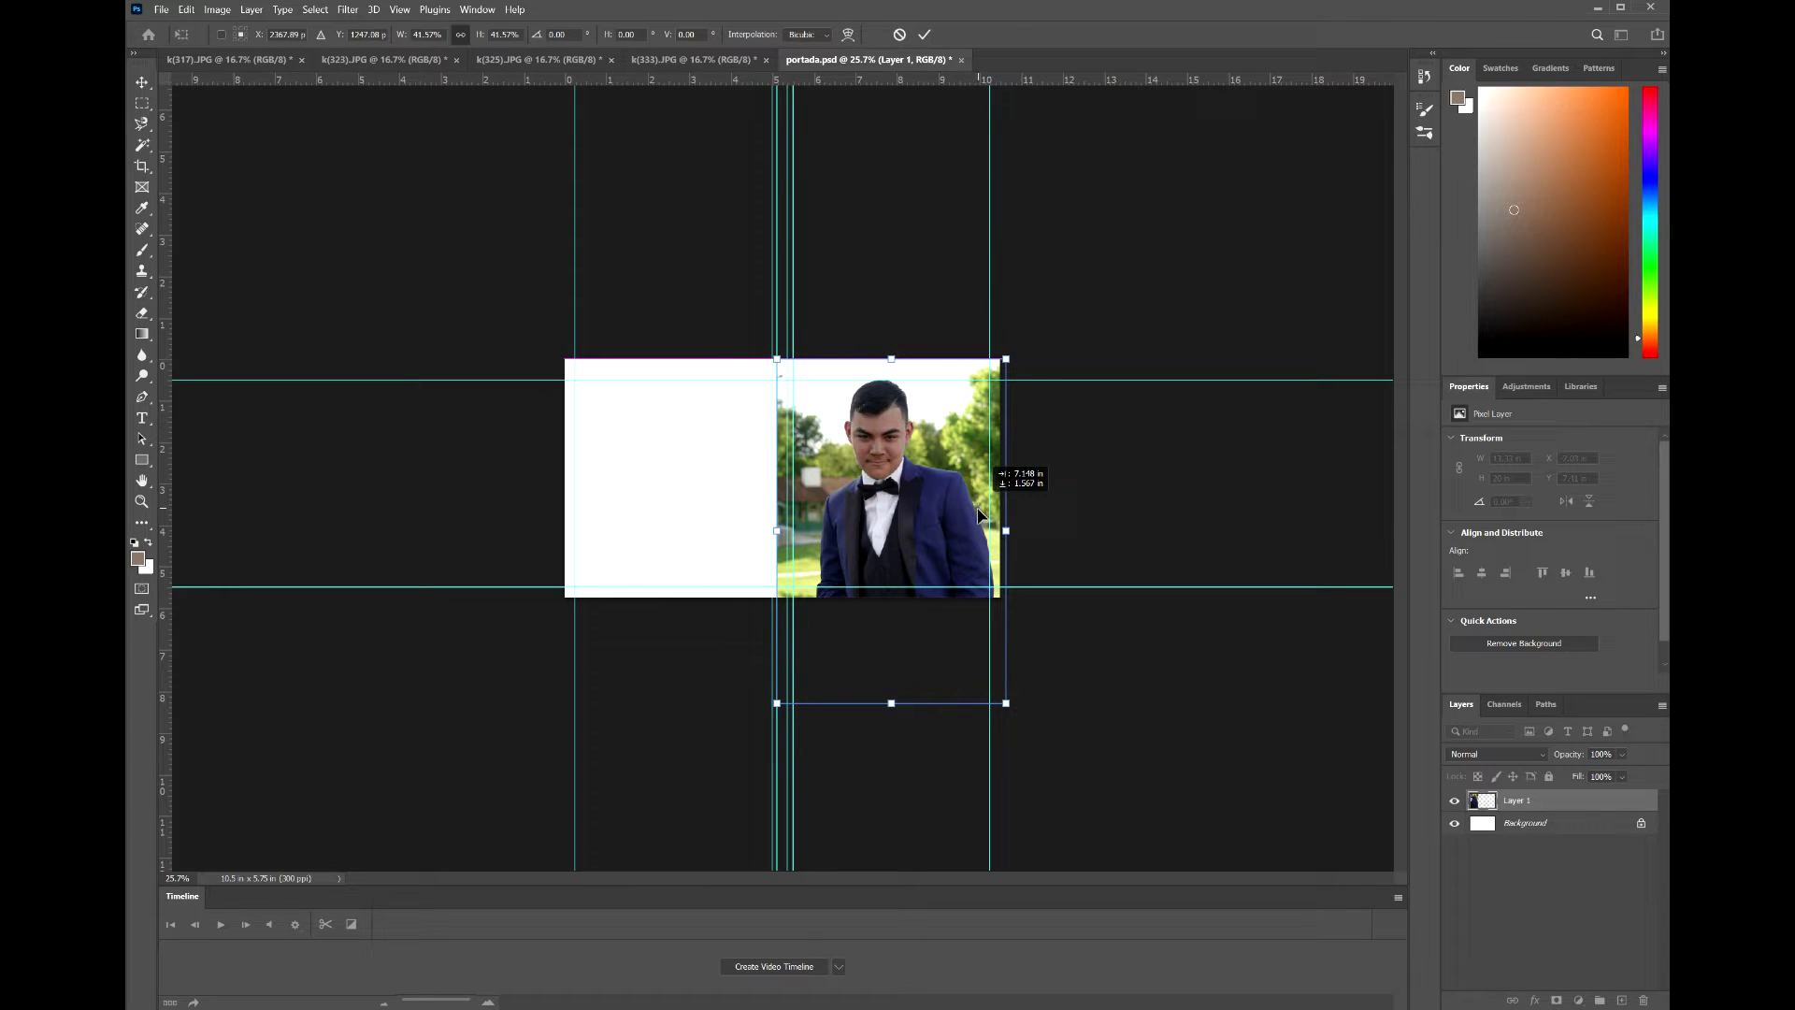
drag(979, 522, 980, 530)
key(Return)
key(e)
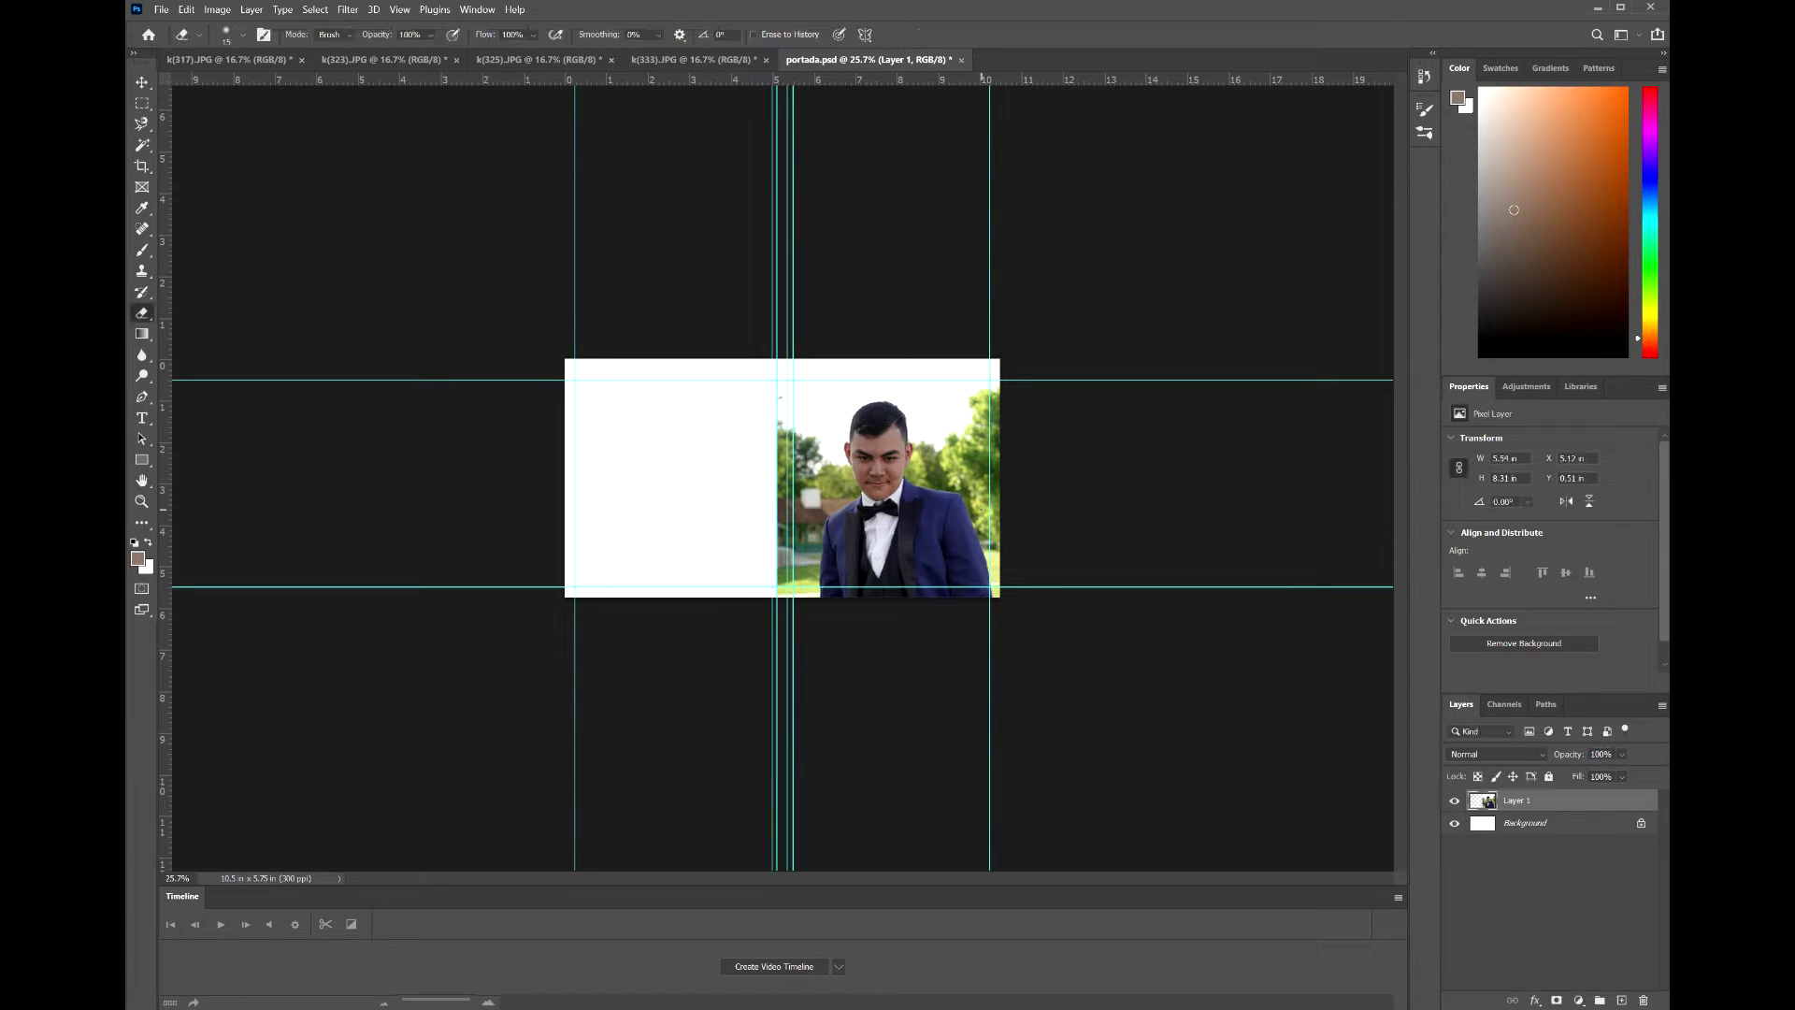
scroll(987, 468, up, 2)
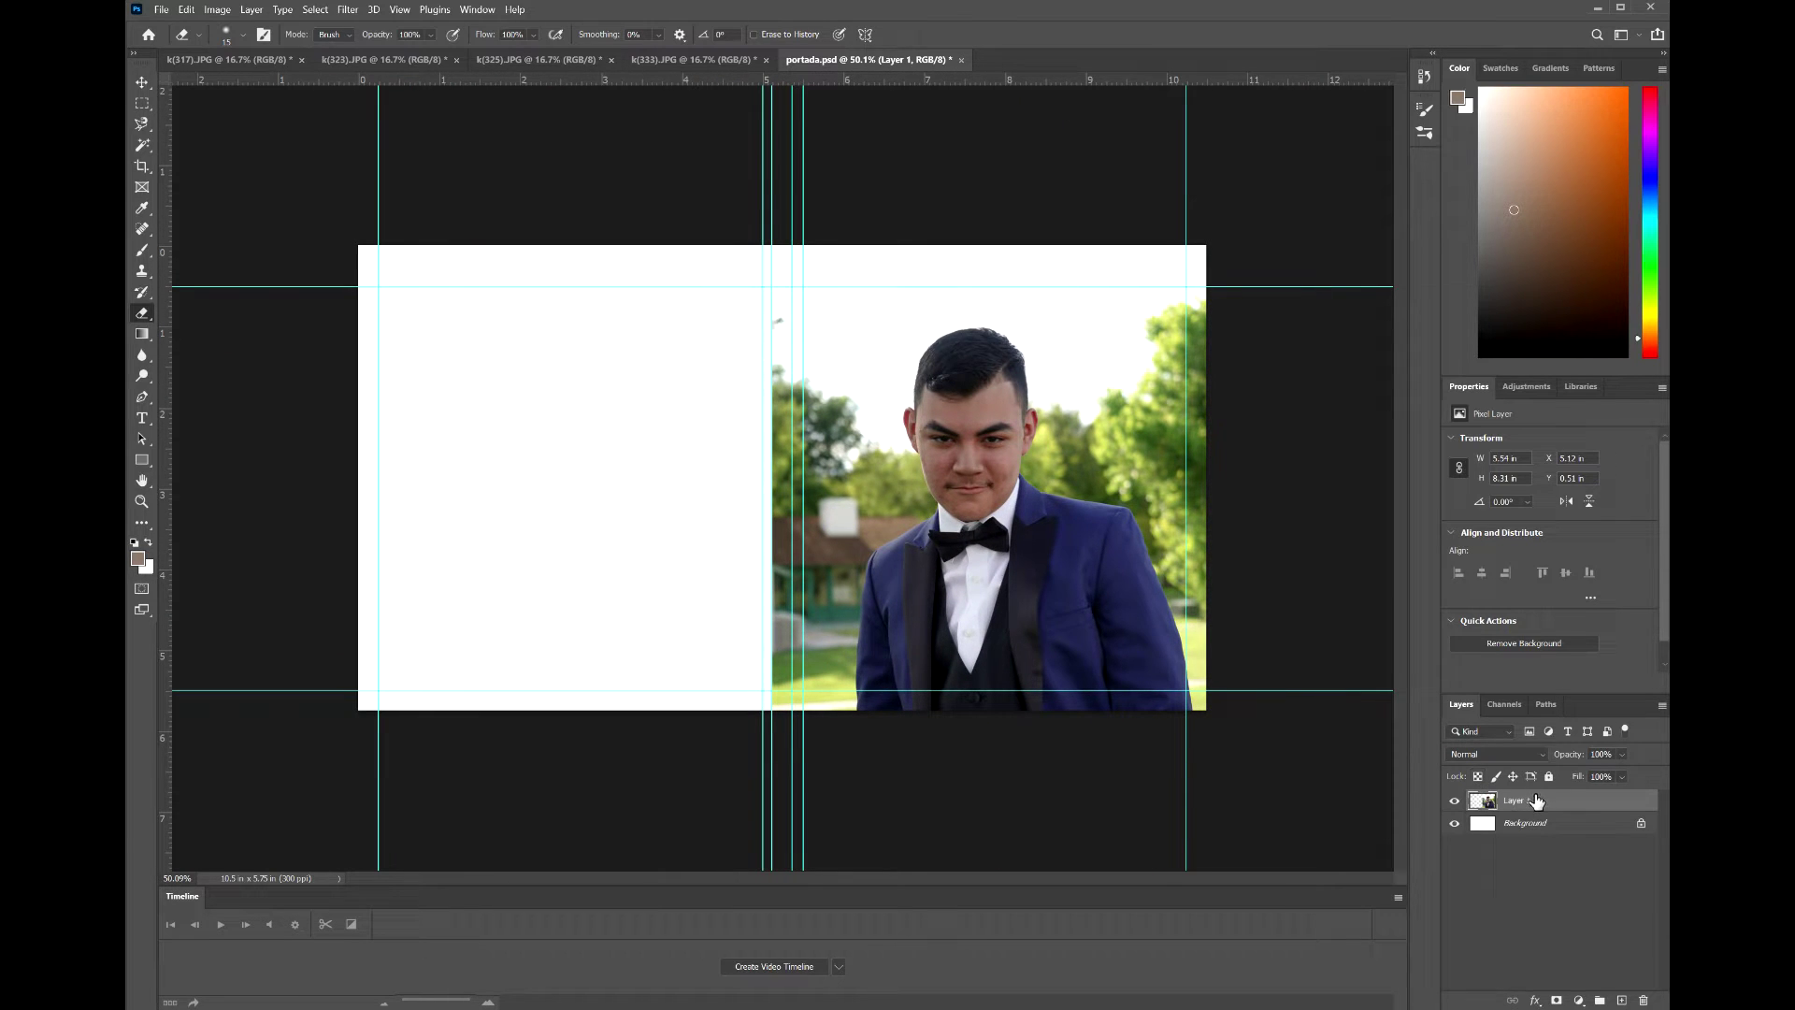
- Copy the upper strip of the right-hand portrait, from the upper guide down to the forehead, and paste it as a new layer
click(1453, 801)
click(1453, 801)
click(140, 421)
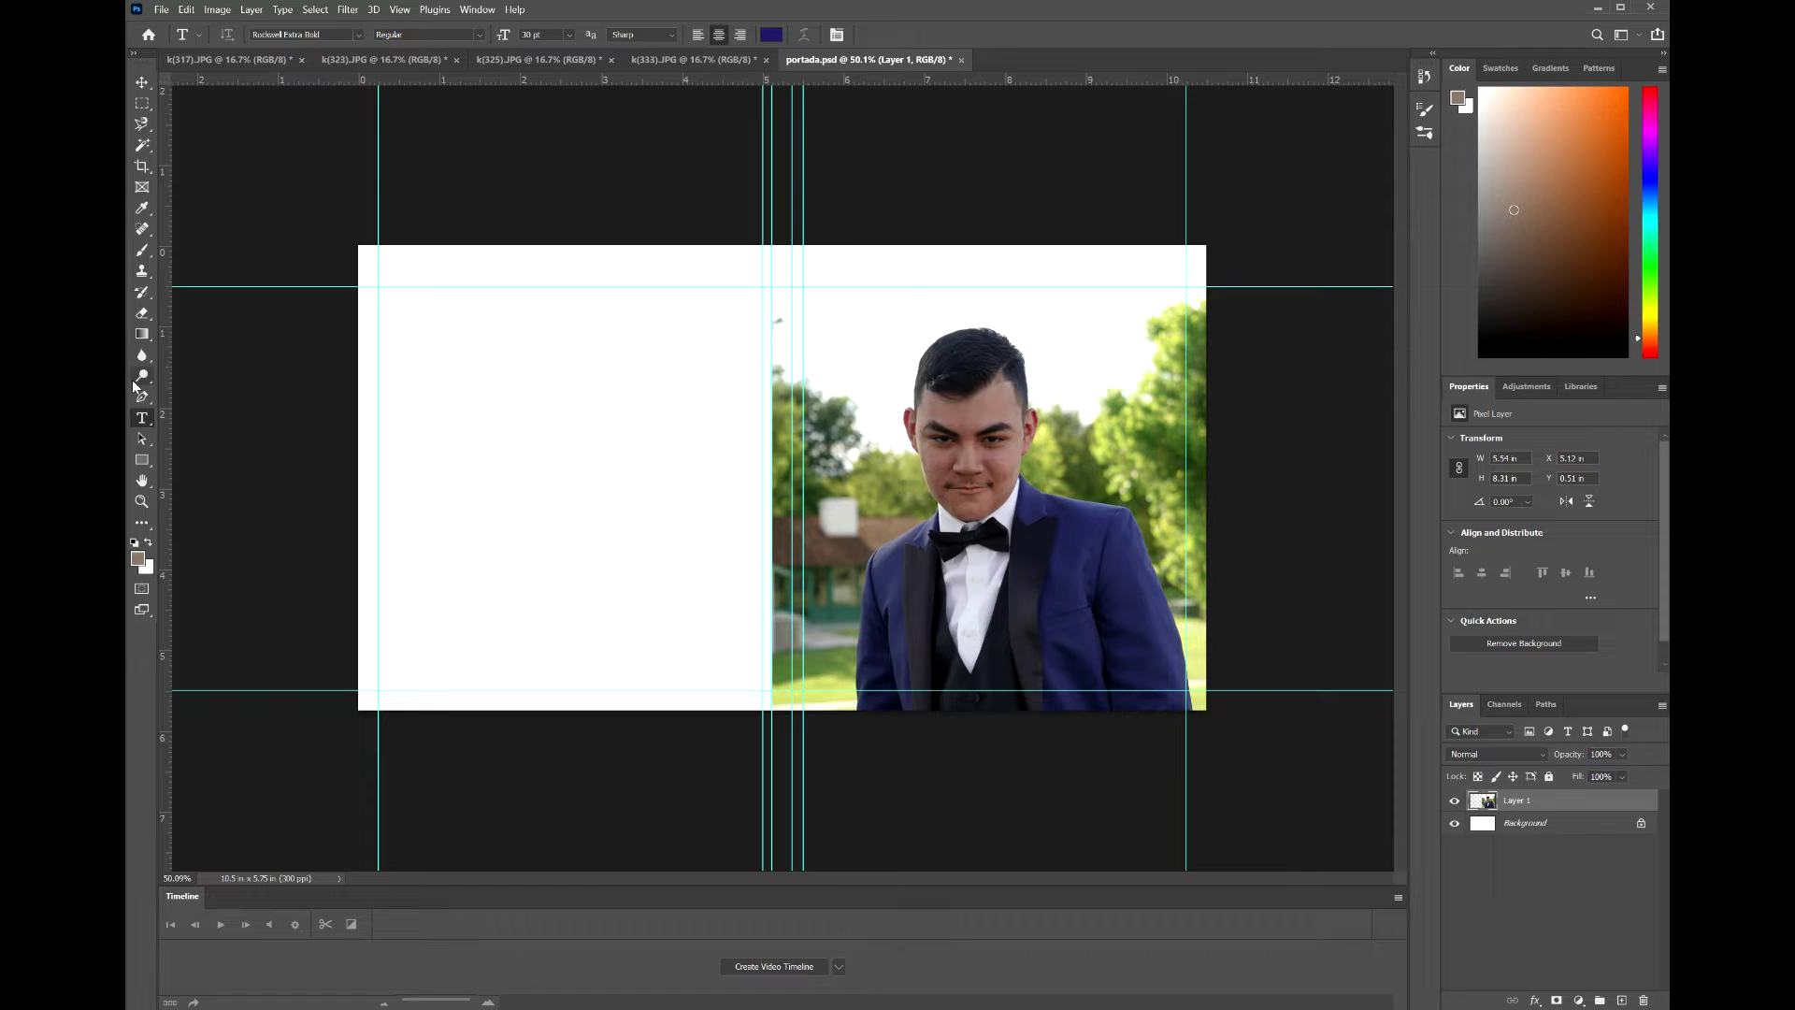
click(142, 103)
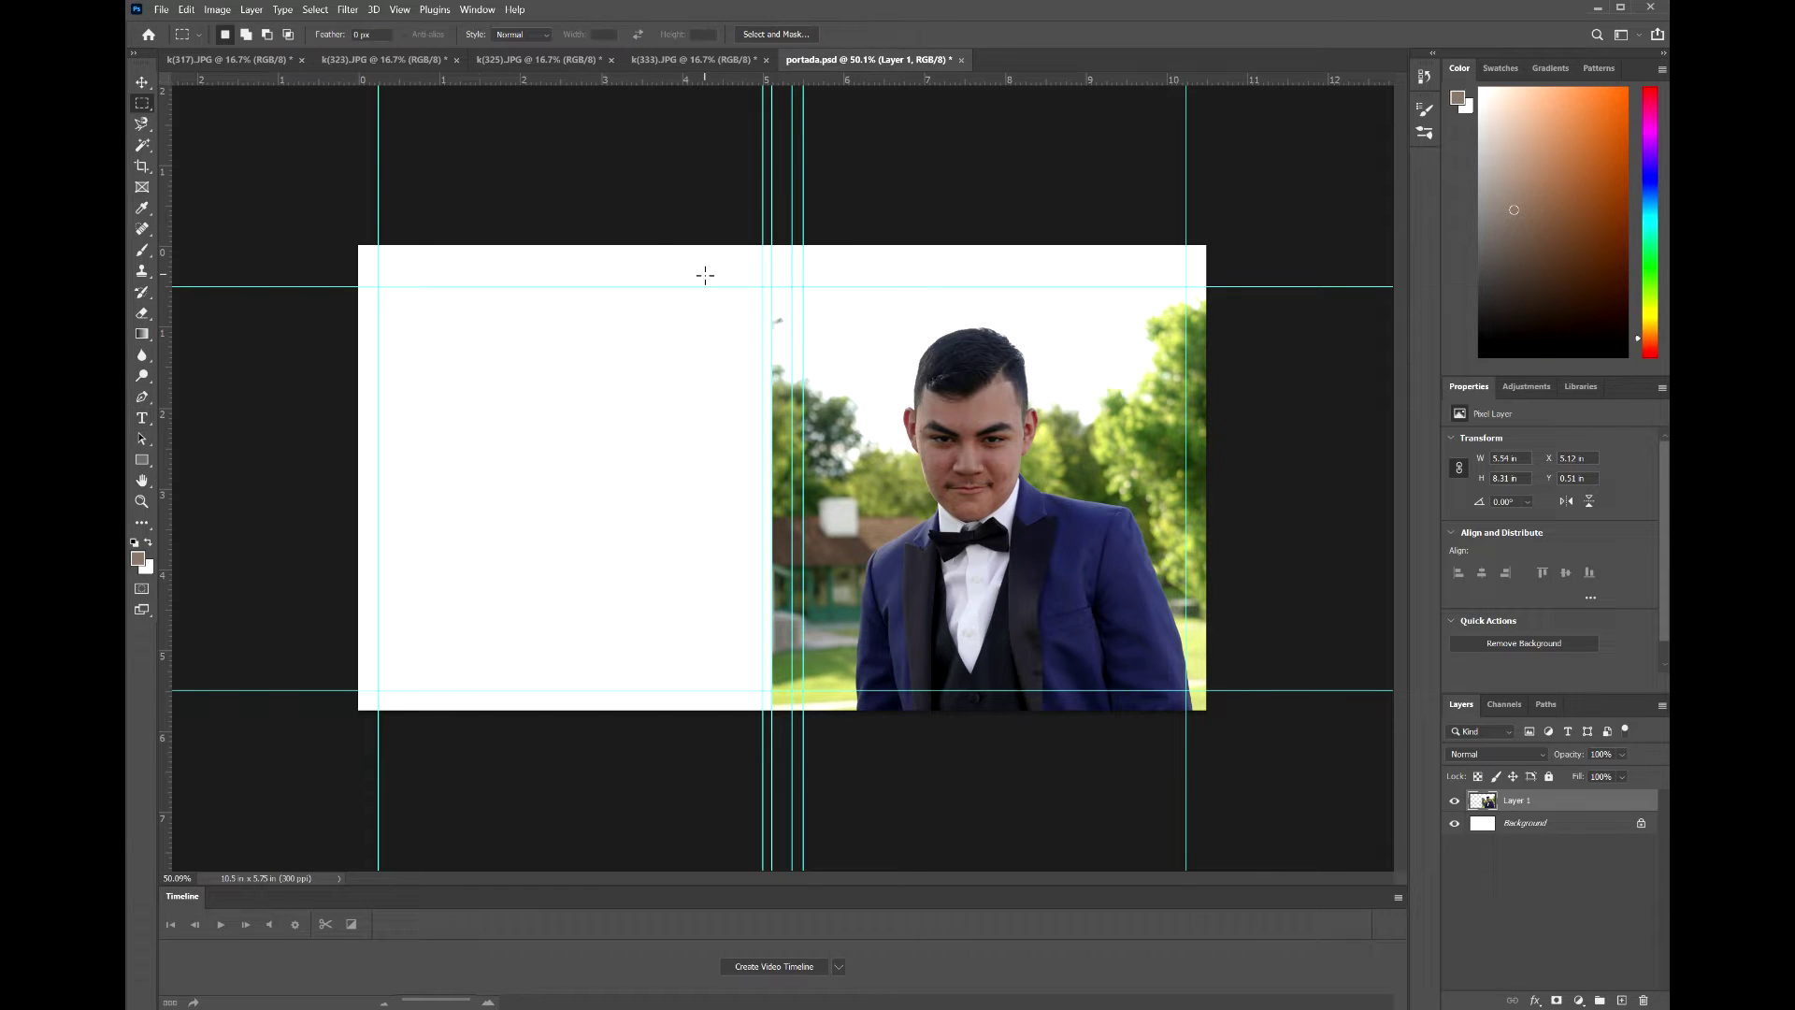
drag(771, 285, 1207, 409)
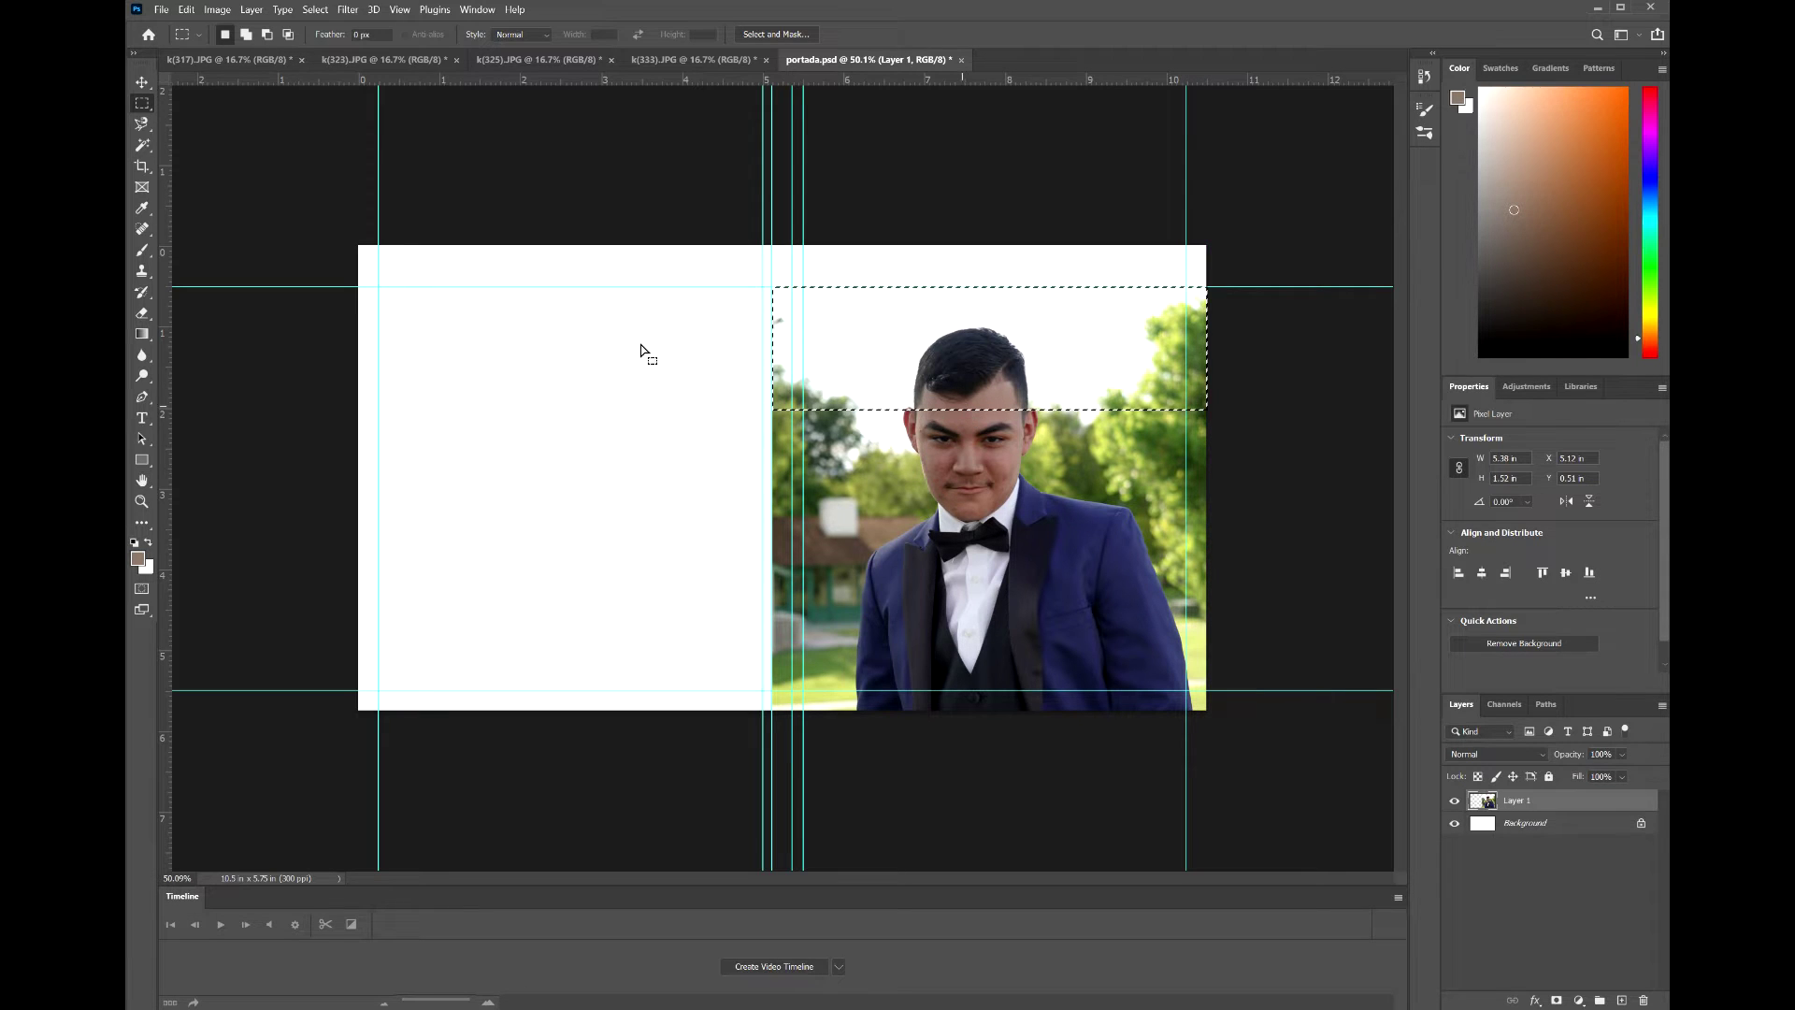
click(193, 10)
click(190, 114)
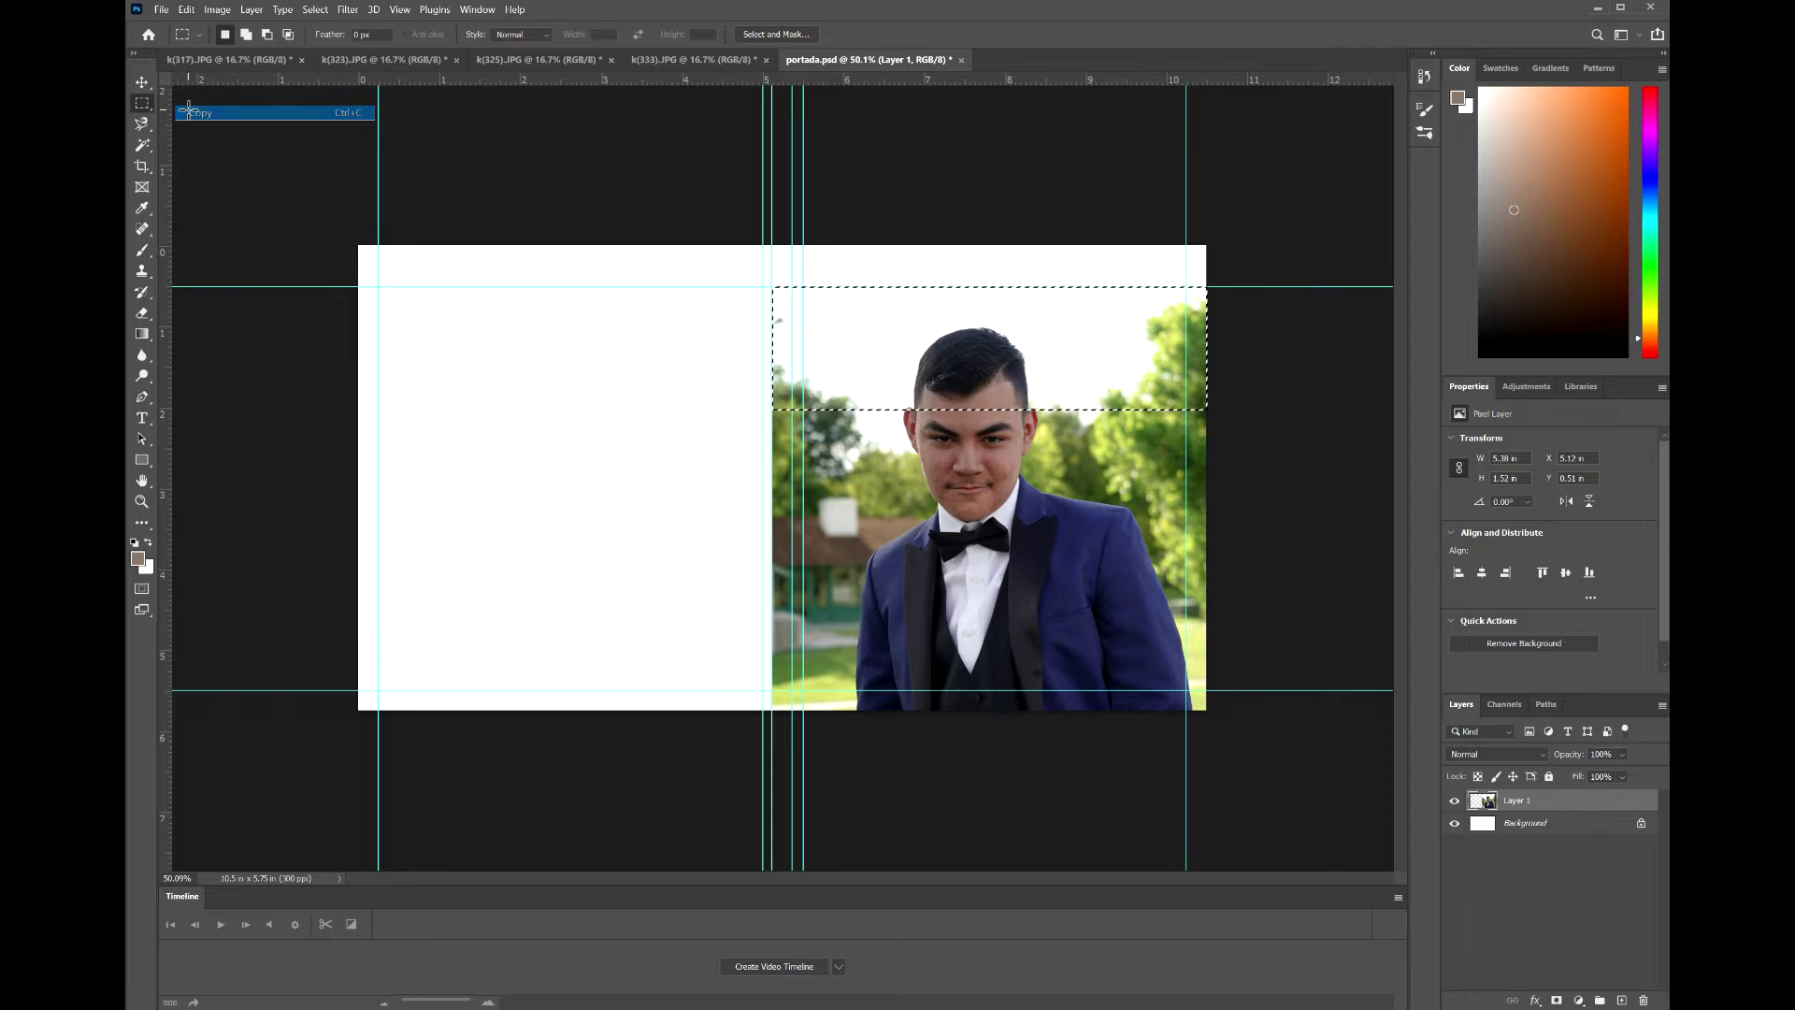
click(187, 11)
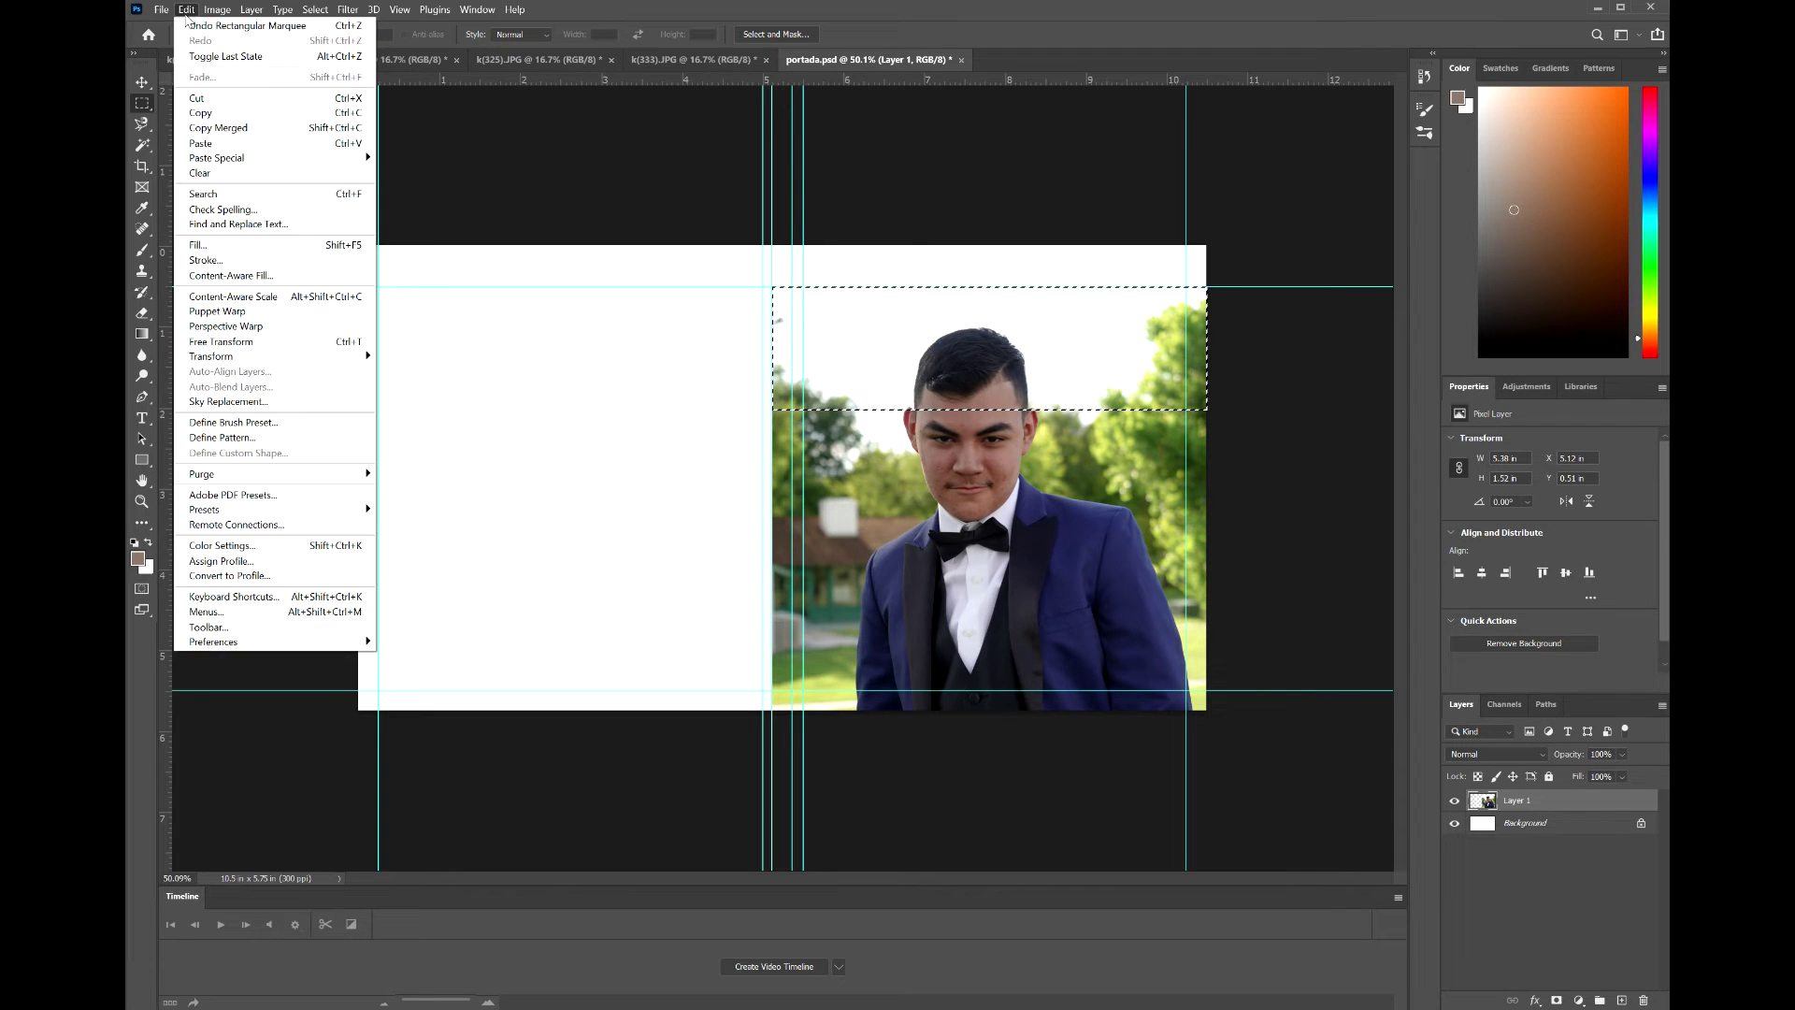
click(202, 143)
- Stretch the pasted strip upward until it reaches the cover's upper edge, keeping its width
key(ctrl+t)
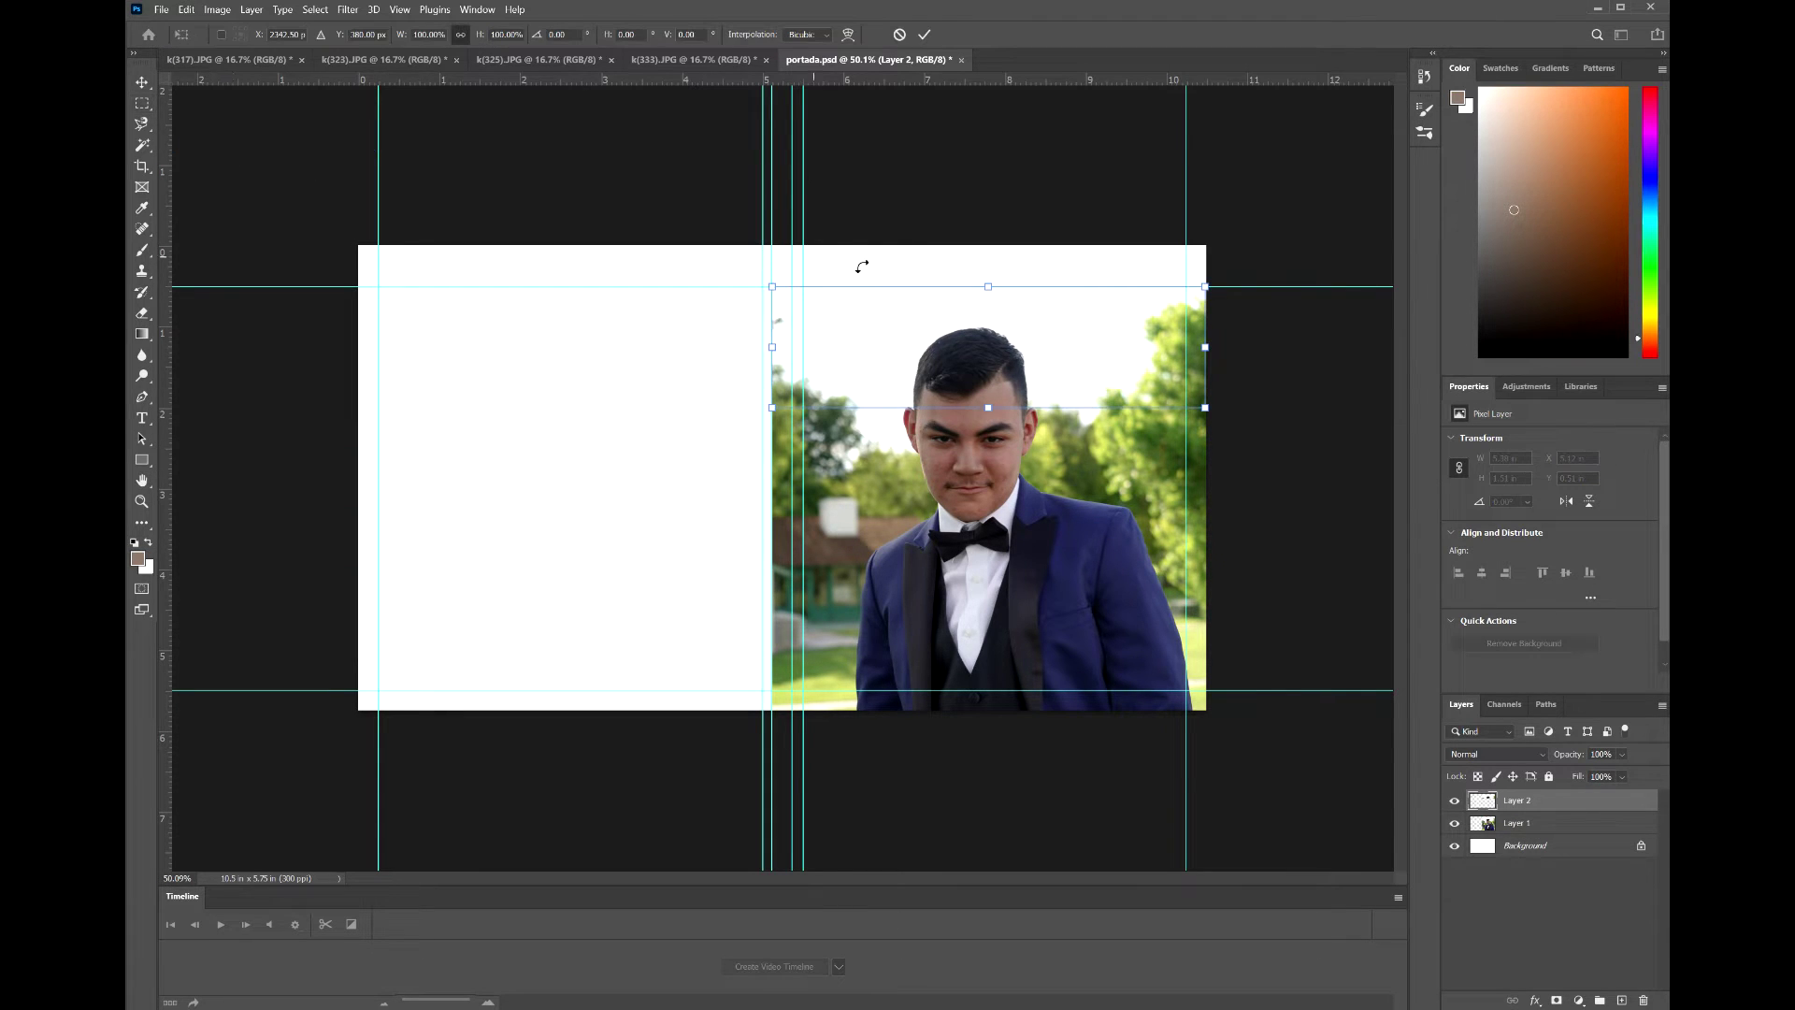
drag(1000, 279, 1001, 241)
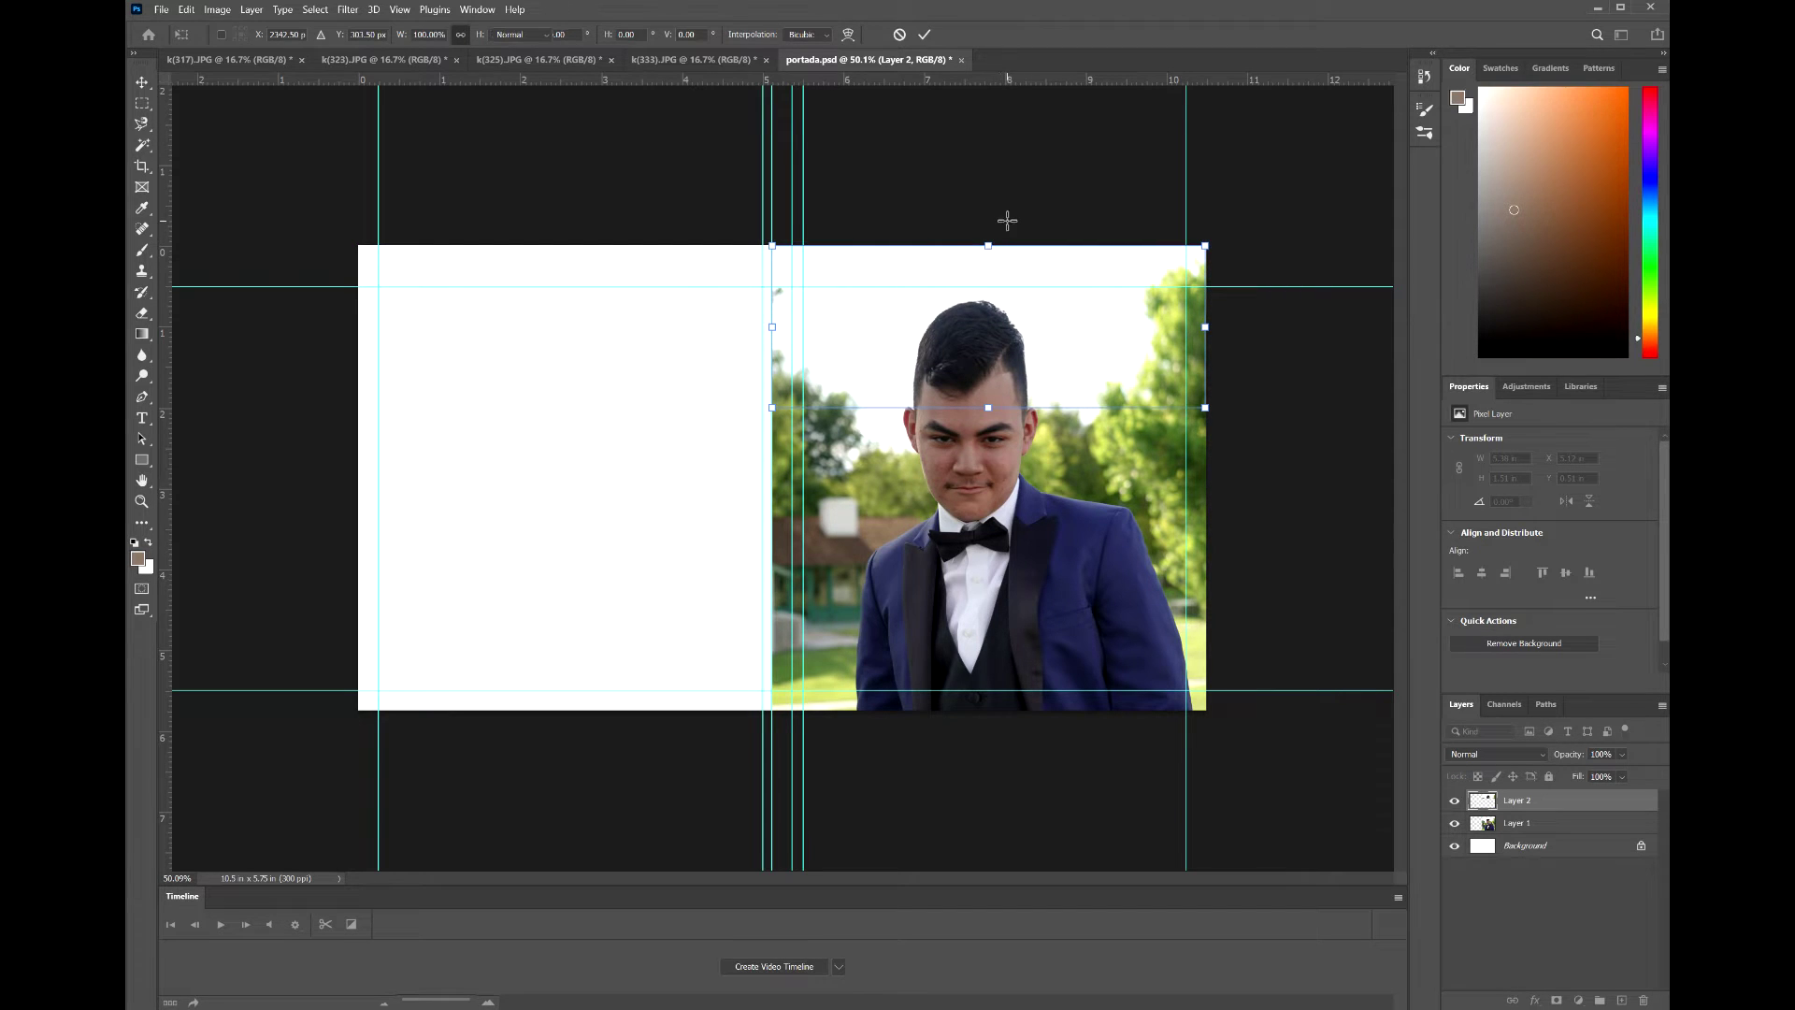
key(Return)
- Erase the stretched head from the strip layer with an enlarged Soft Round eraser, uncovering the undistorted head on the layer below
click(141, 315)
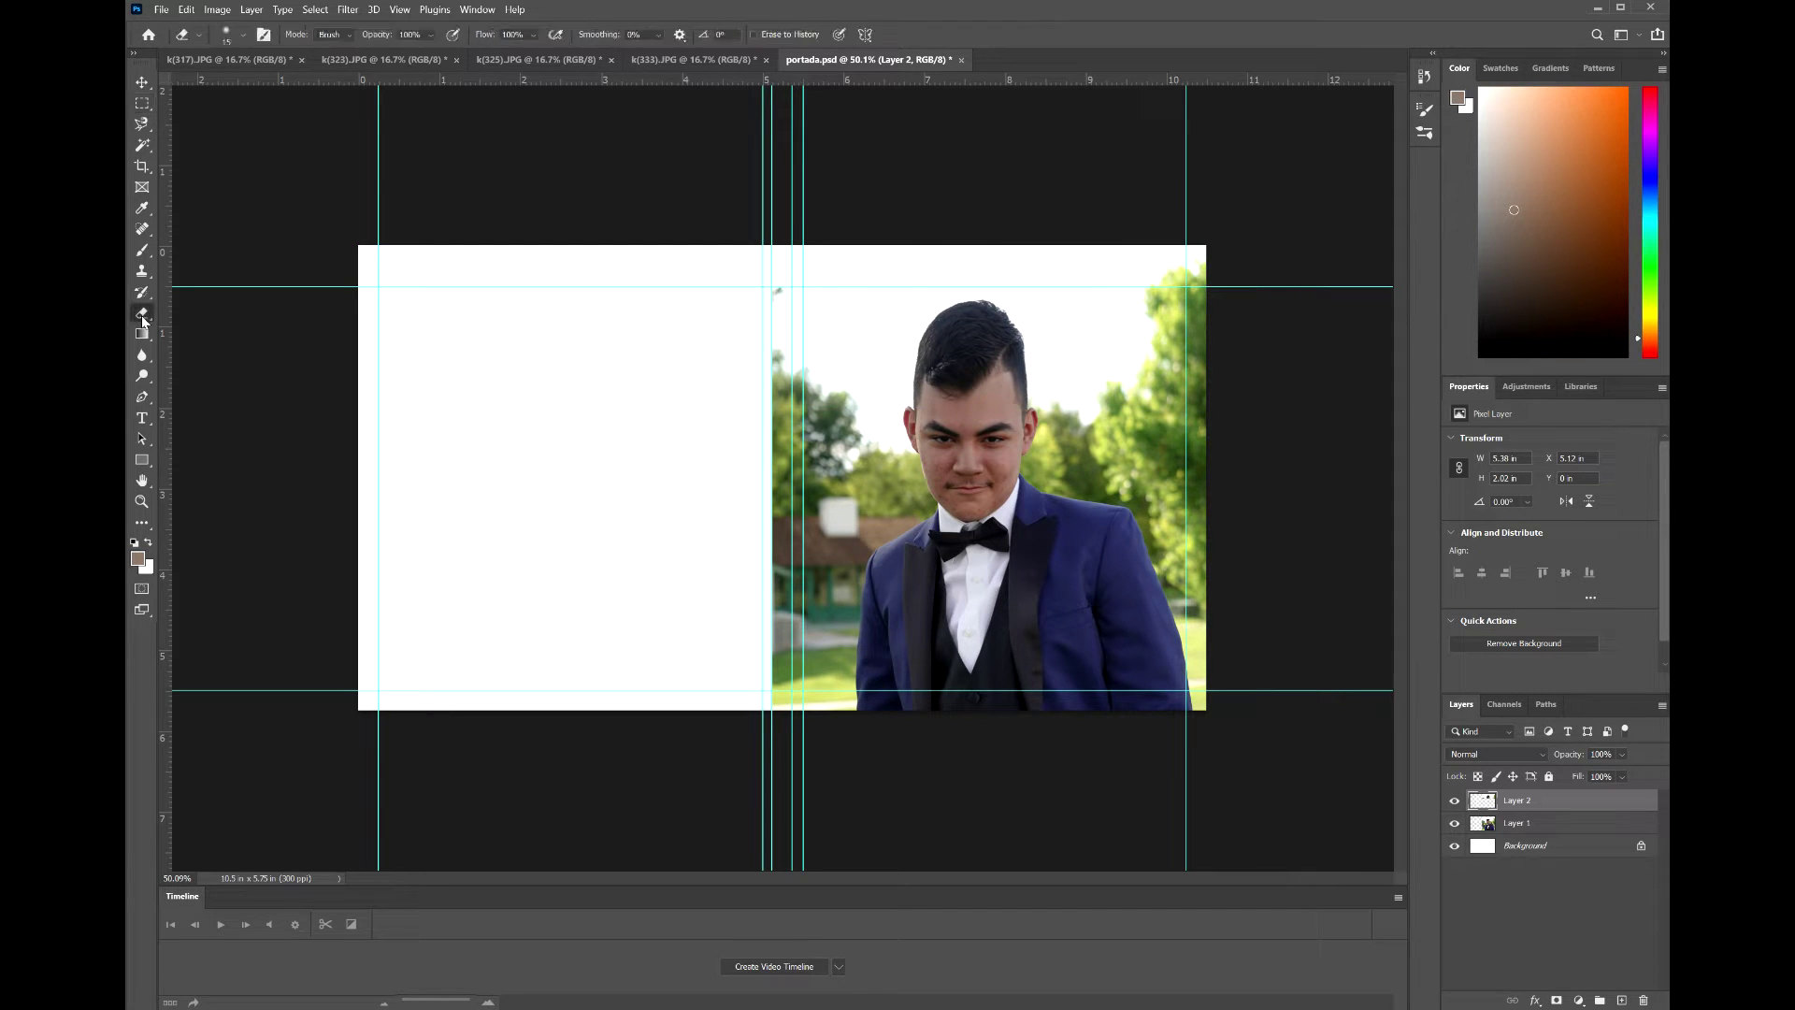
right_click(146, 314)
click(215, 313)
click(243, 35)
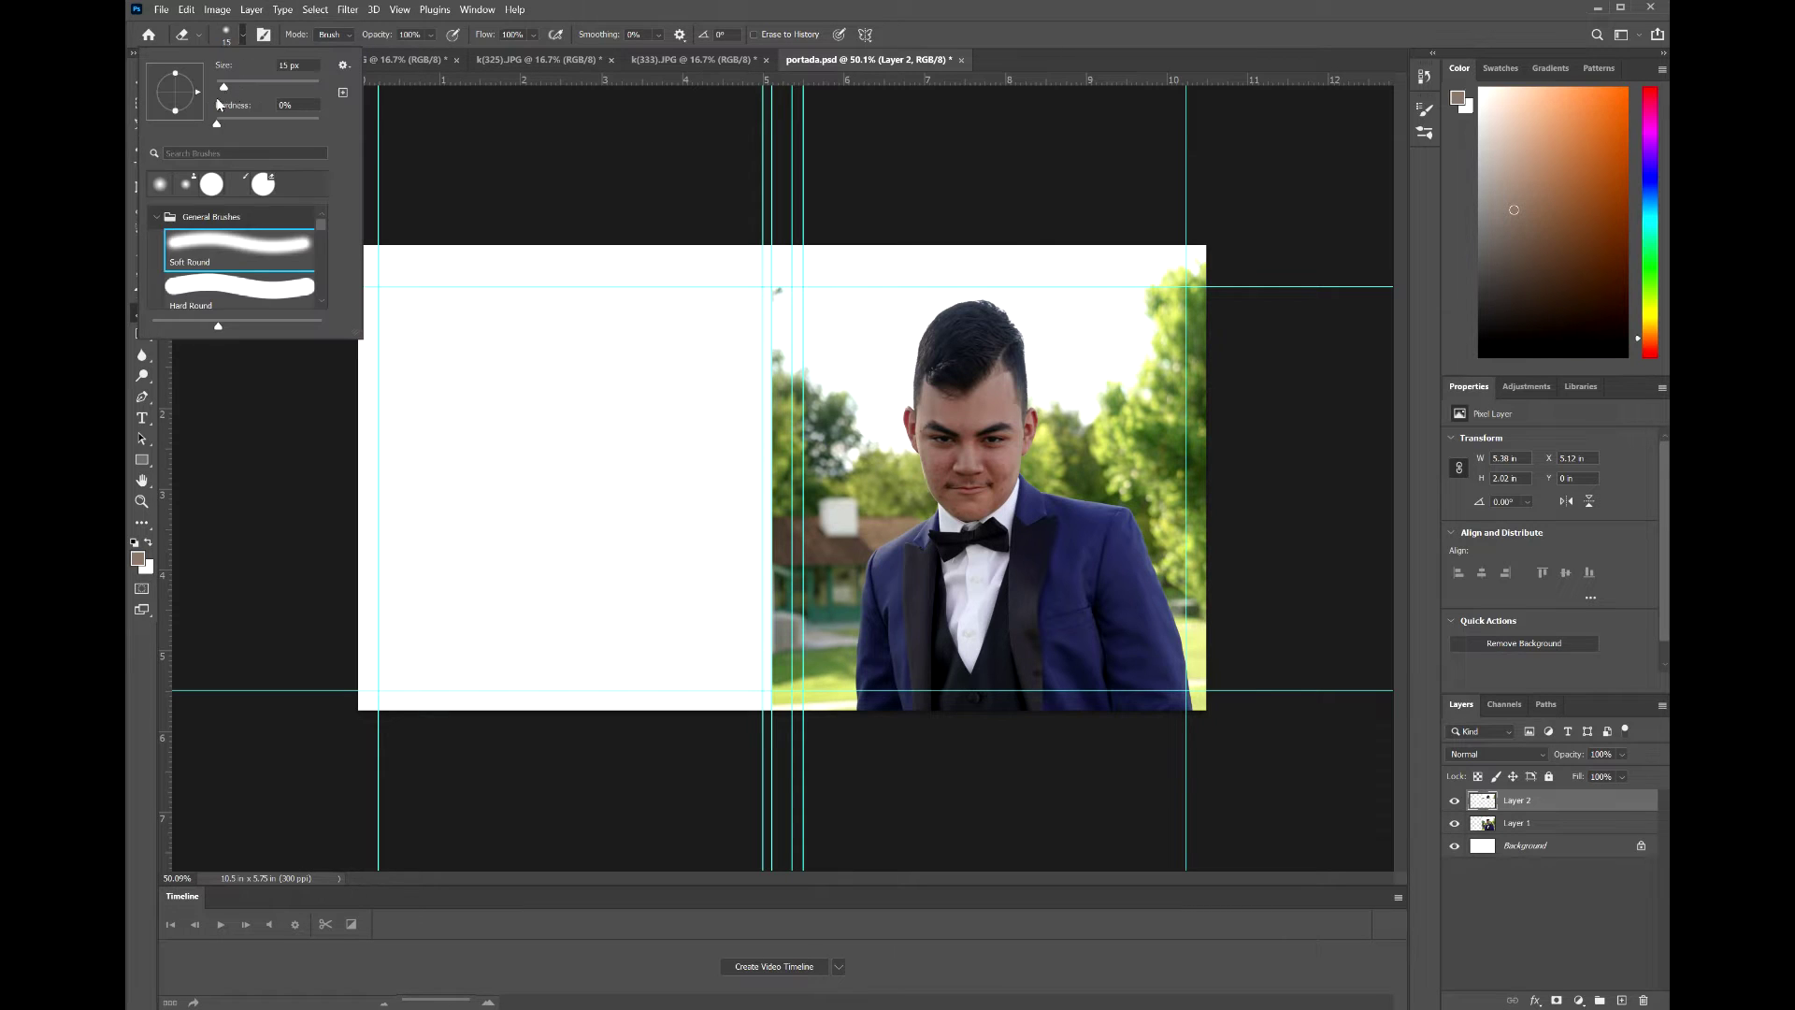
drag(228, 86, 249, 88)
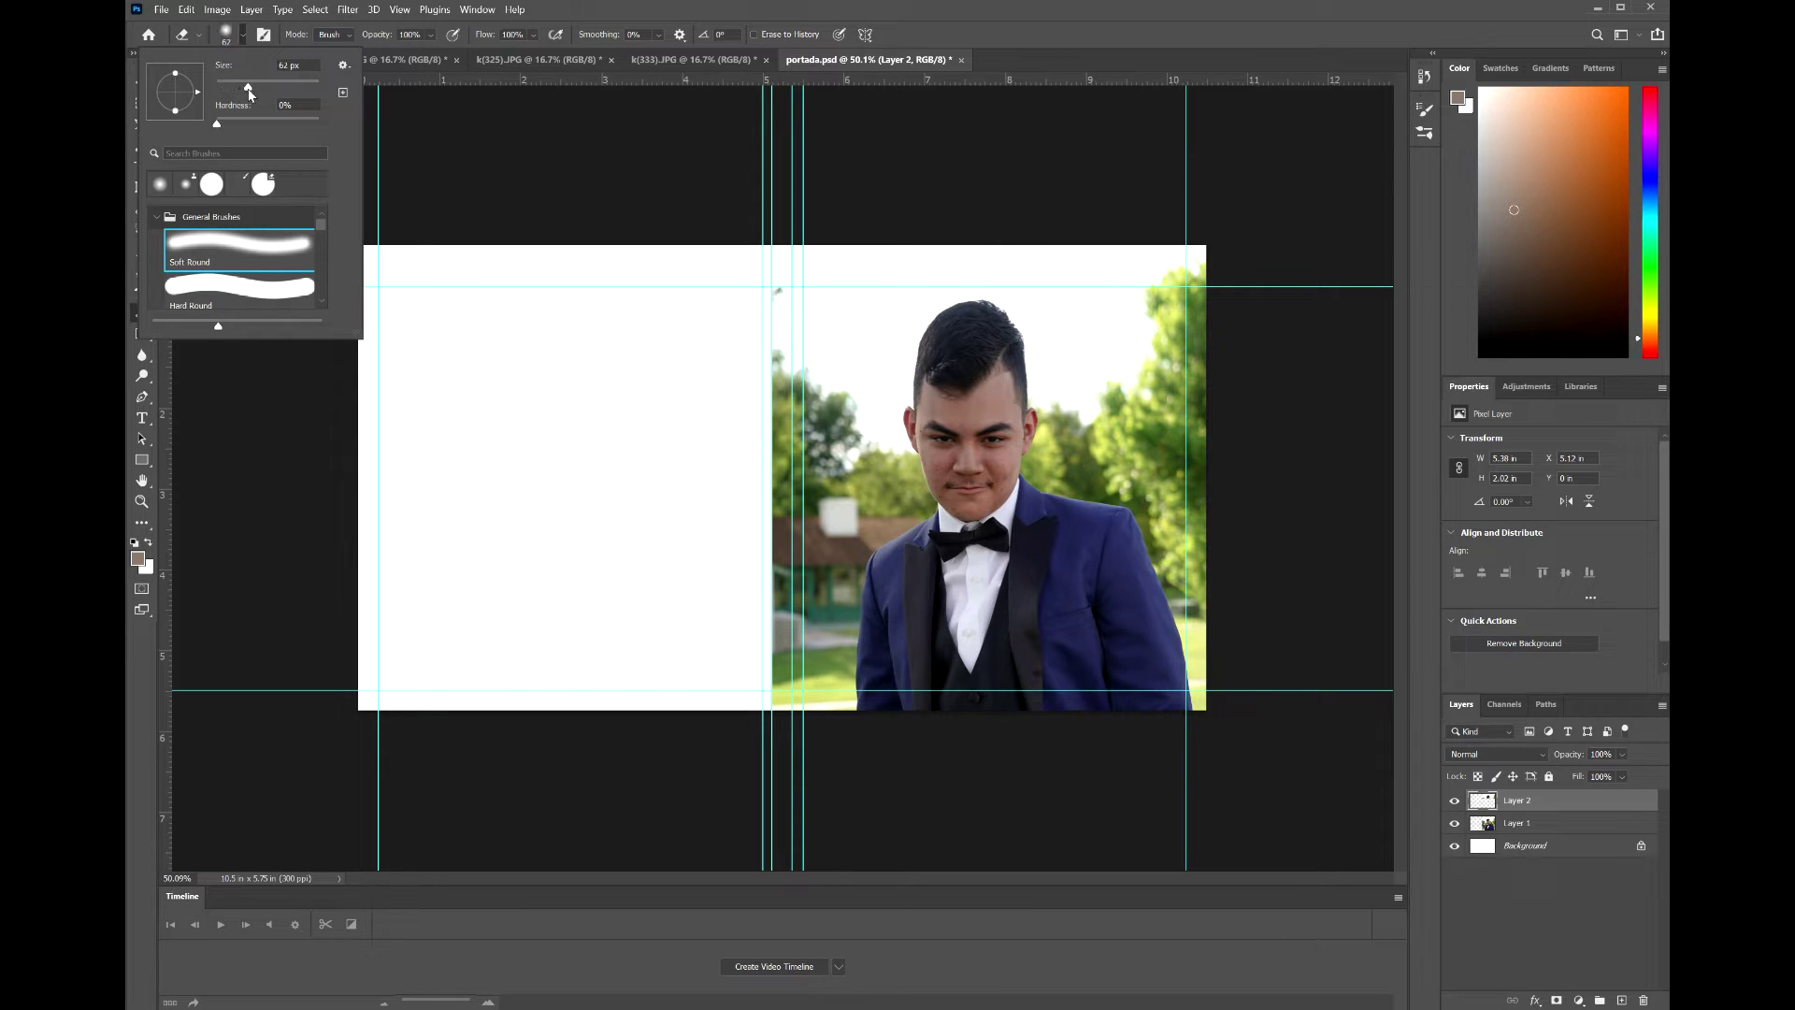
click(782, 361)
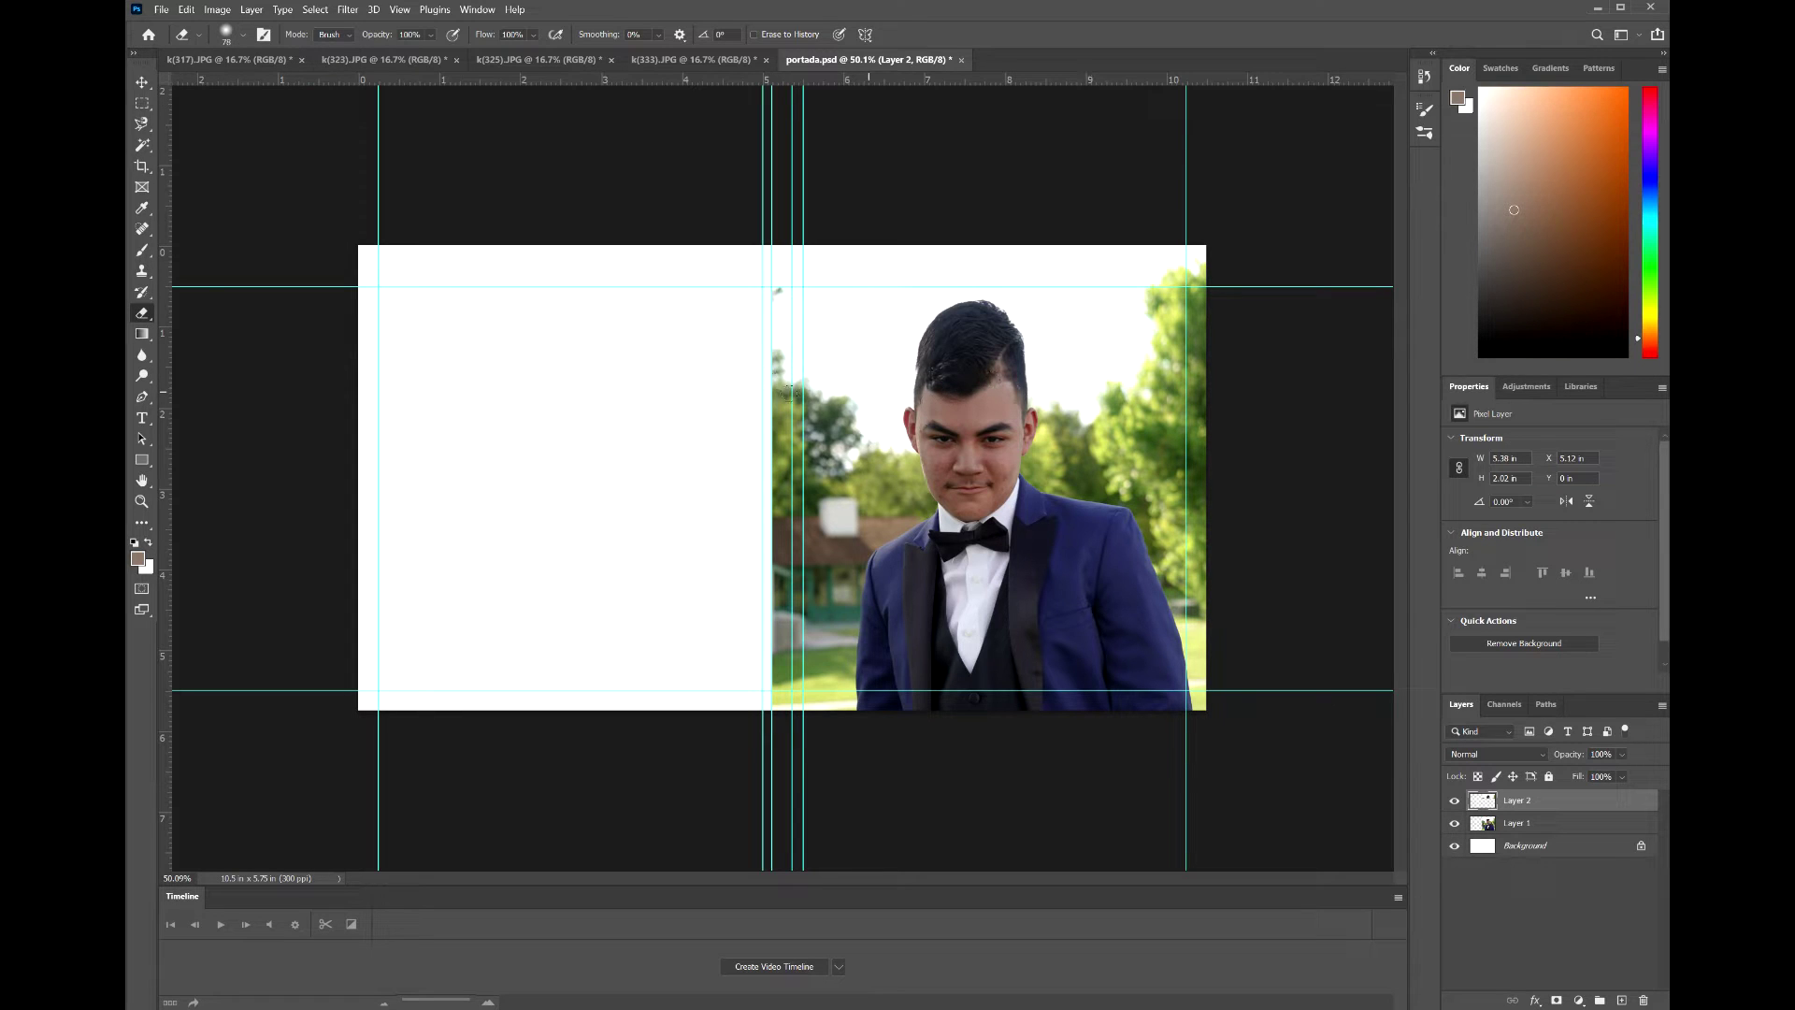
mouse_move(930, 348)
mouse_down()
mouse_move(1037, 365)
mouse_move(930, 349)
mouse_move(1021, 342)
mouse_move(935, 322)
mouse_move(1013, 324)
mouse_move(944, 315)
mouse_move(997, 313)
mouse_up()
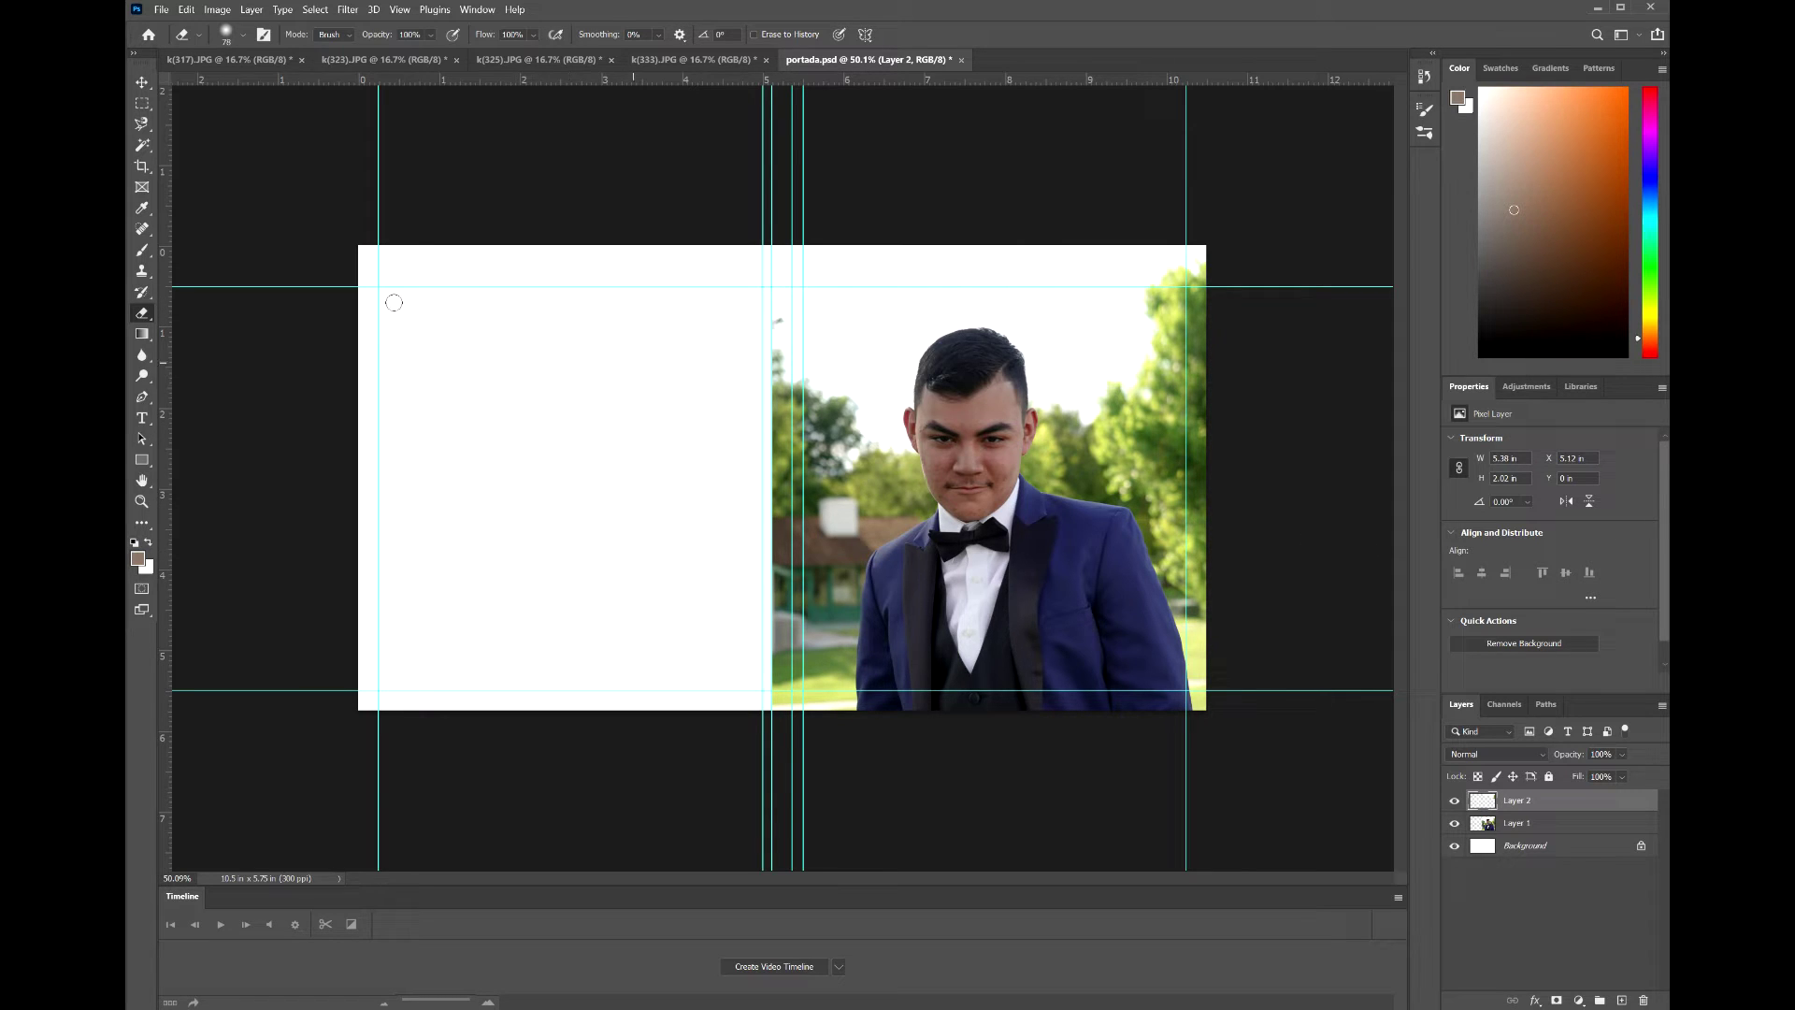
- Bring the k(325).JPG photo into portada.psd as a new layer and close the source photo
click(540, 60)
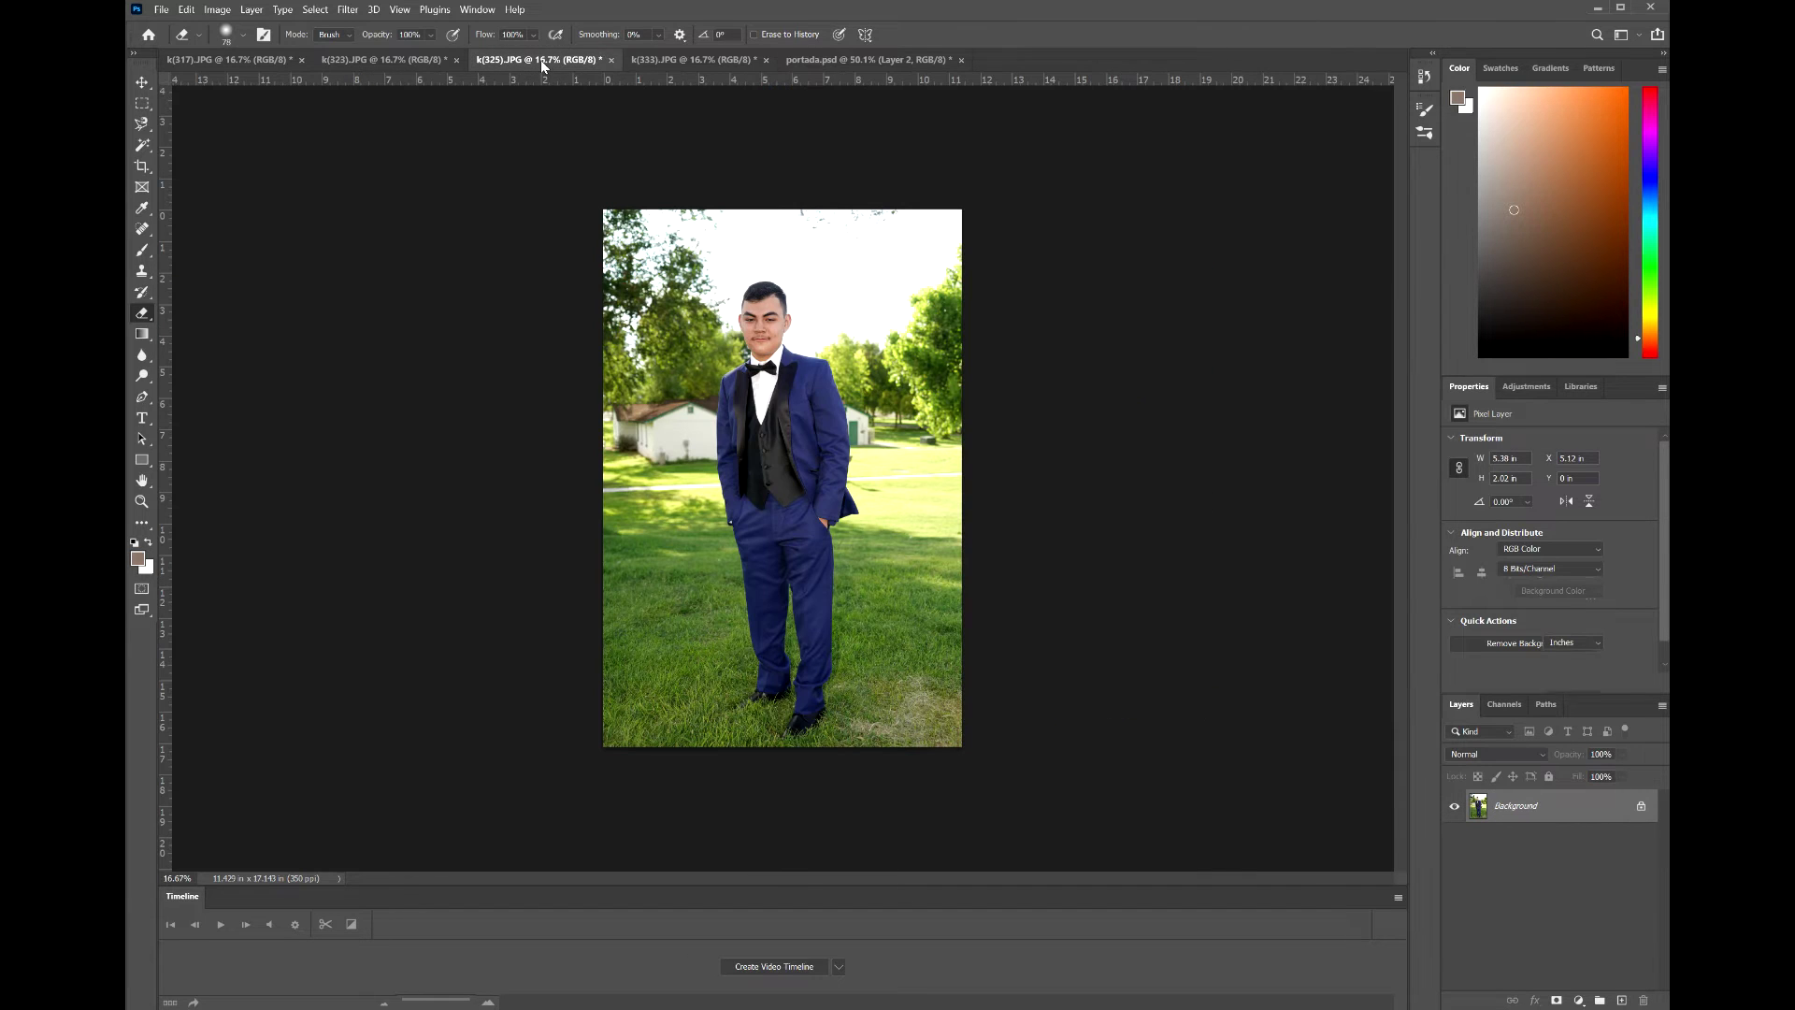
drag(541, 60, 922, 154)
drag(925, 379, 527, 473)
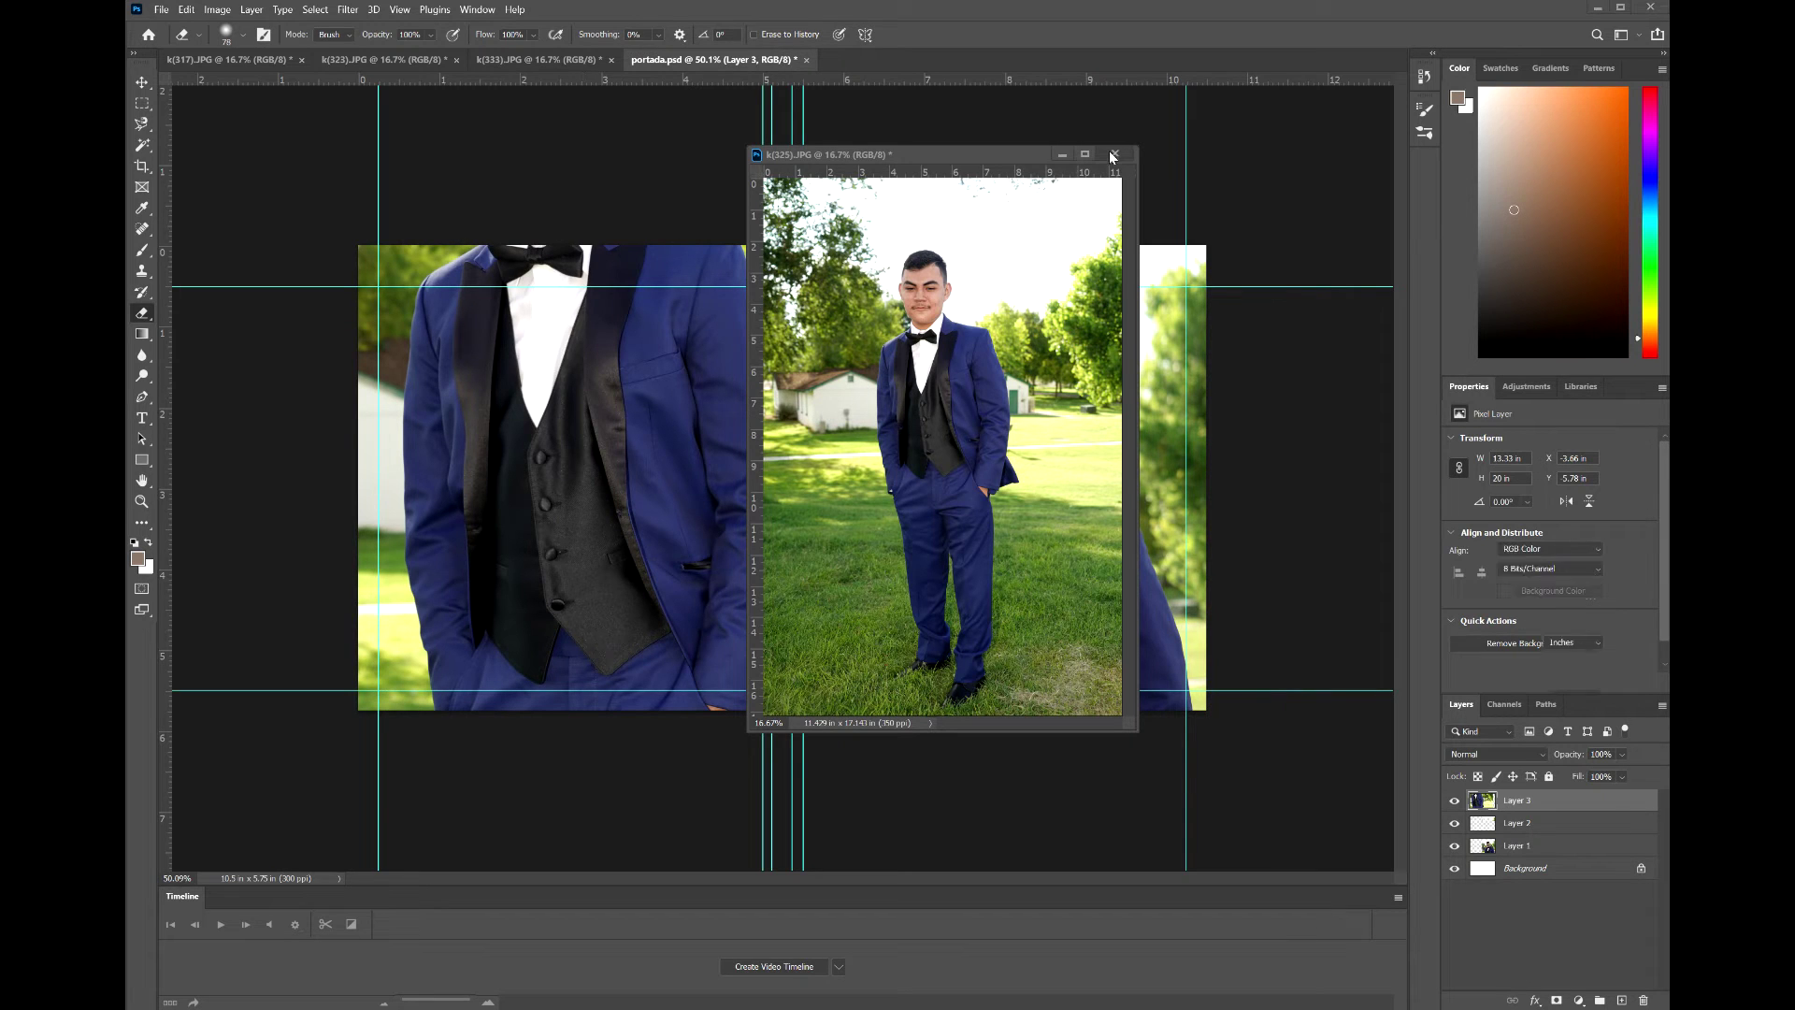
click(1113, 152)
- Scale the newly placed photo to about 68.8% and move its layer beneath Layer 2
key(ctrl+t)
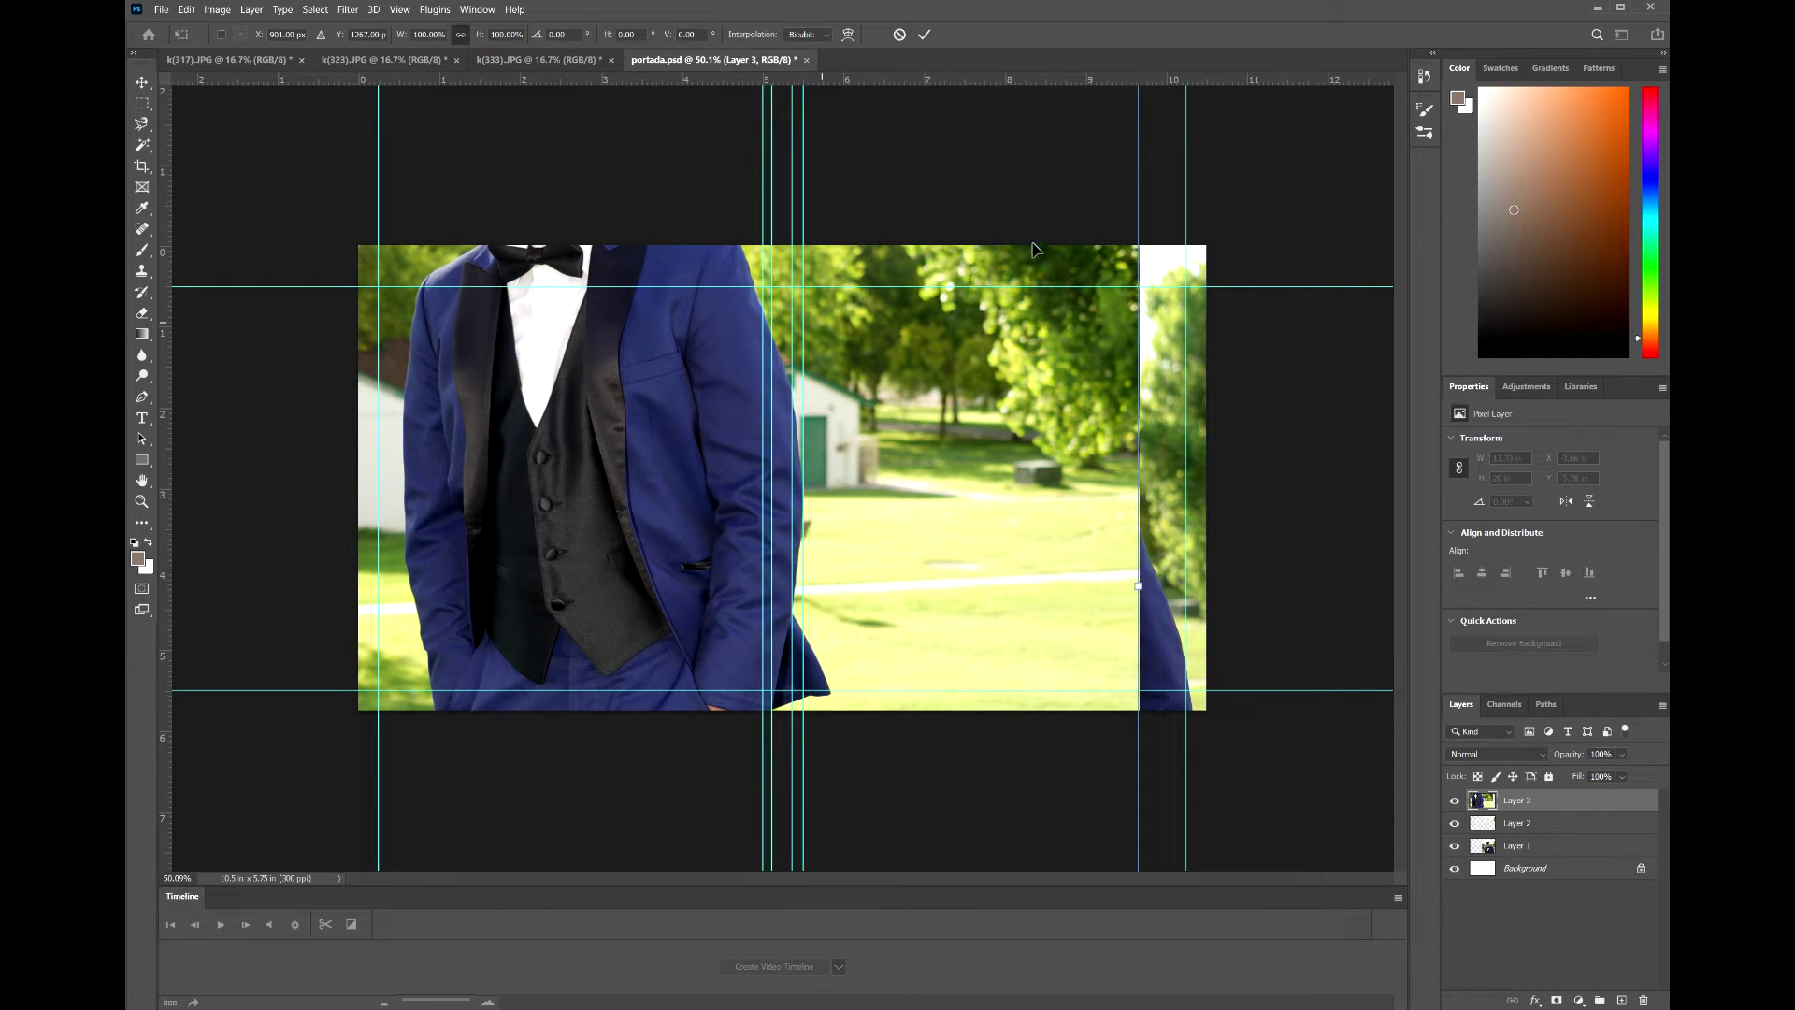
drag(1143, 201, 802, 257)
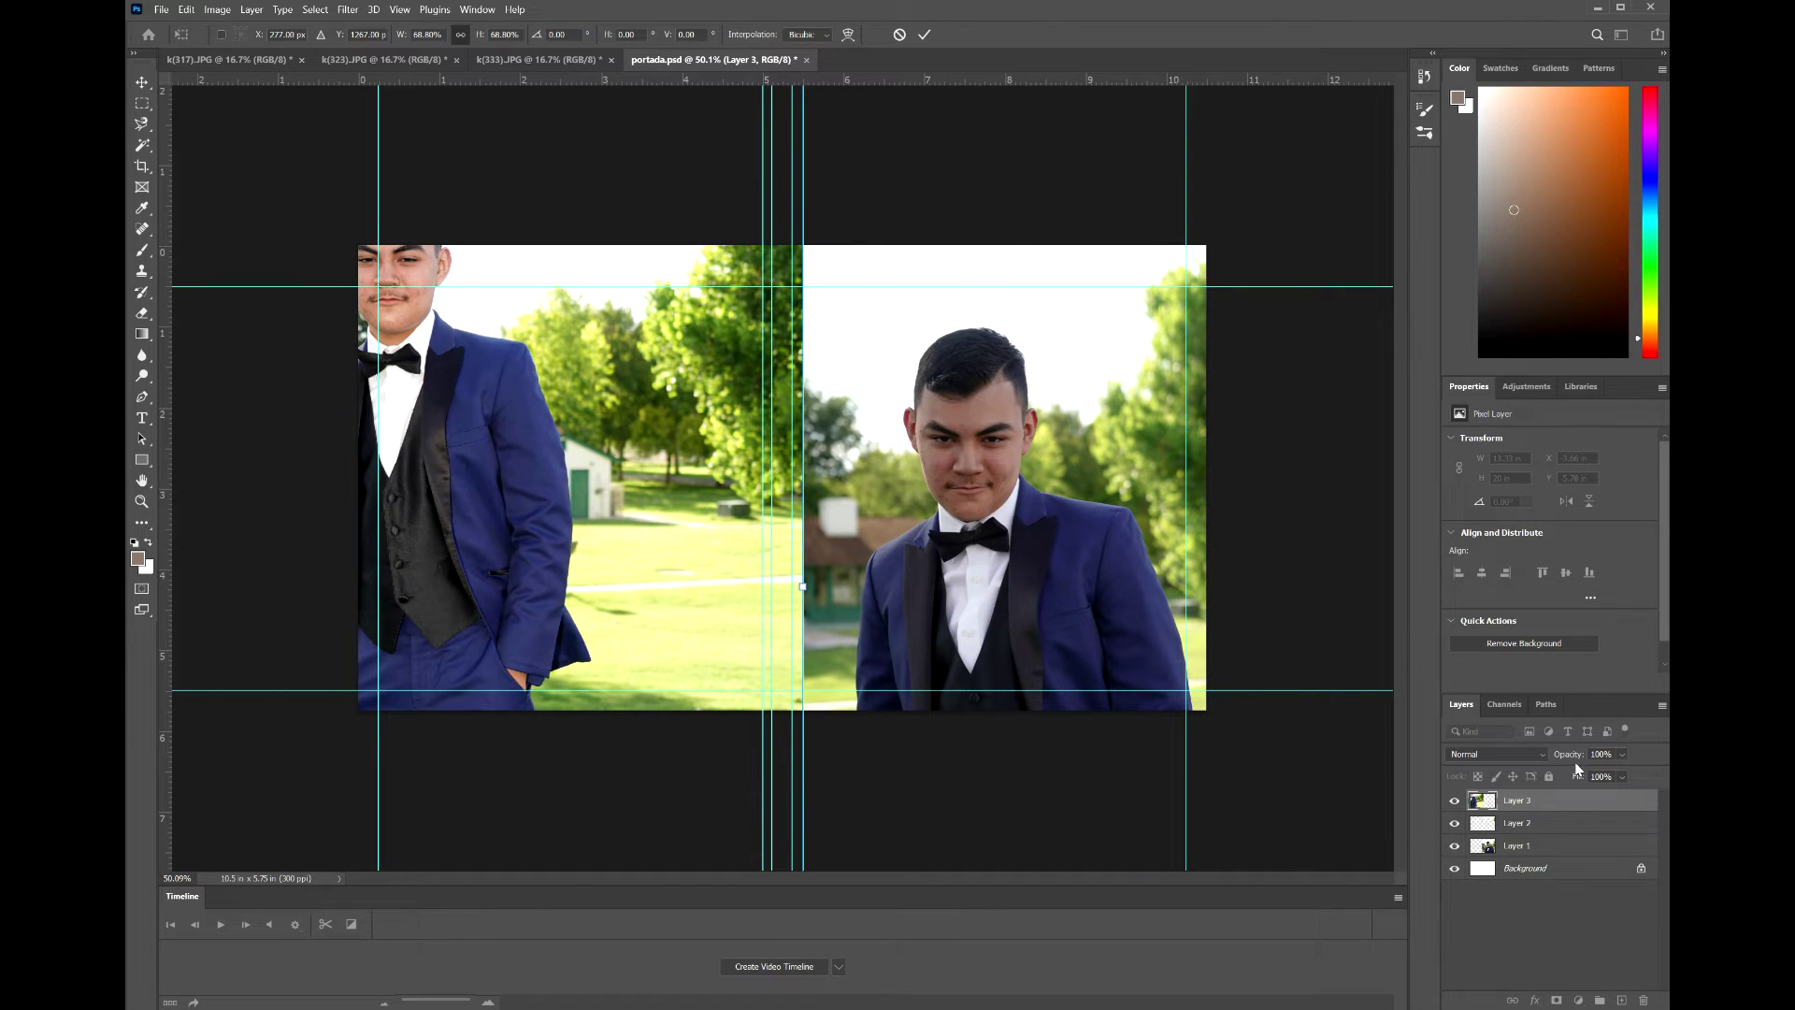
drag(1533, 800, 1571, 837)
key(e)
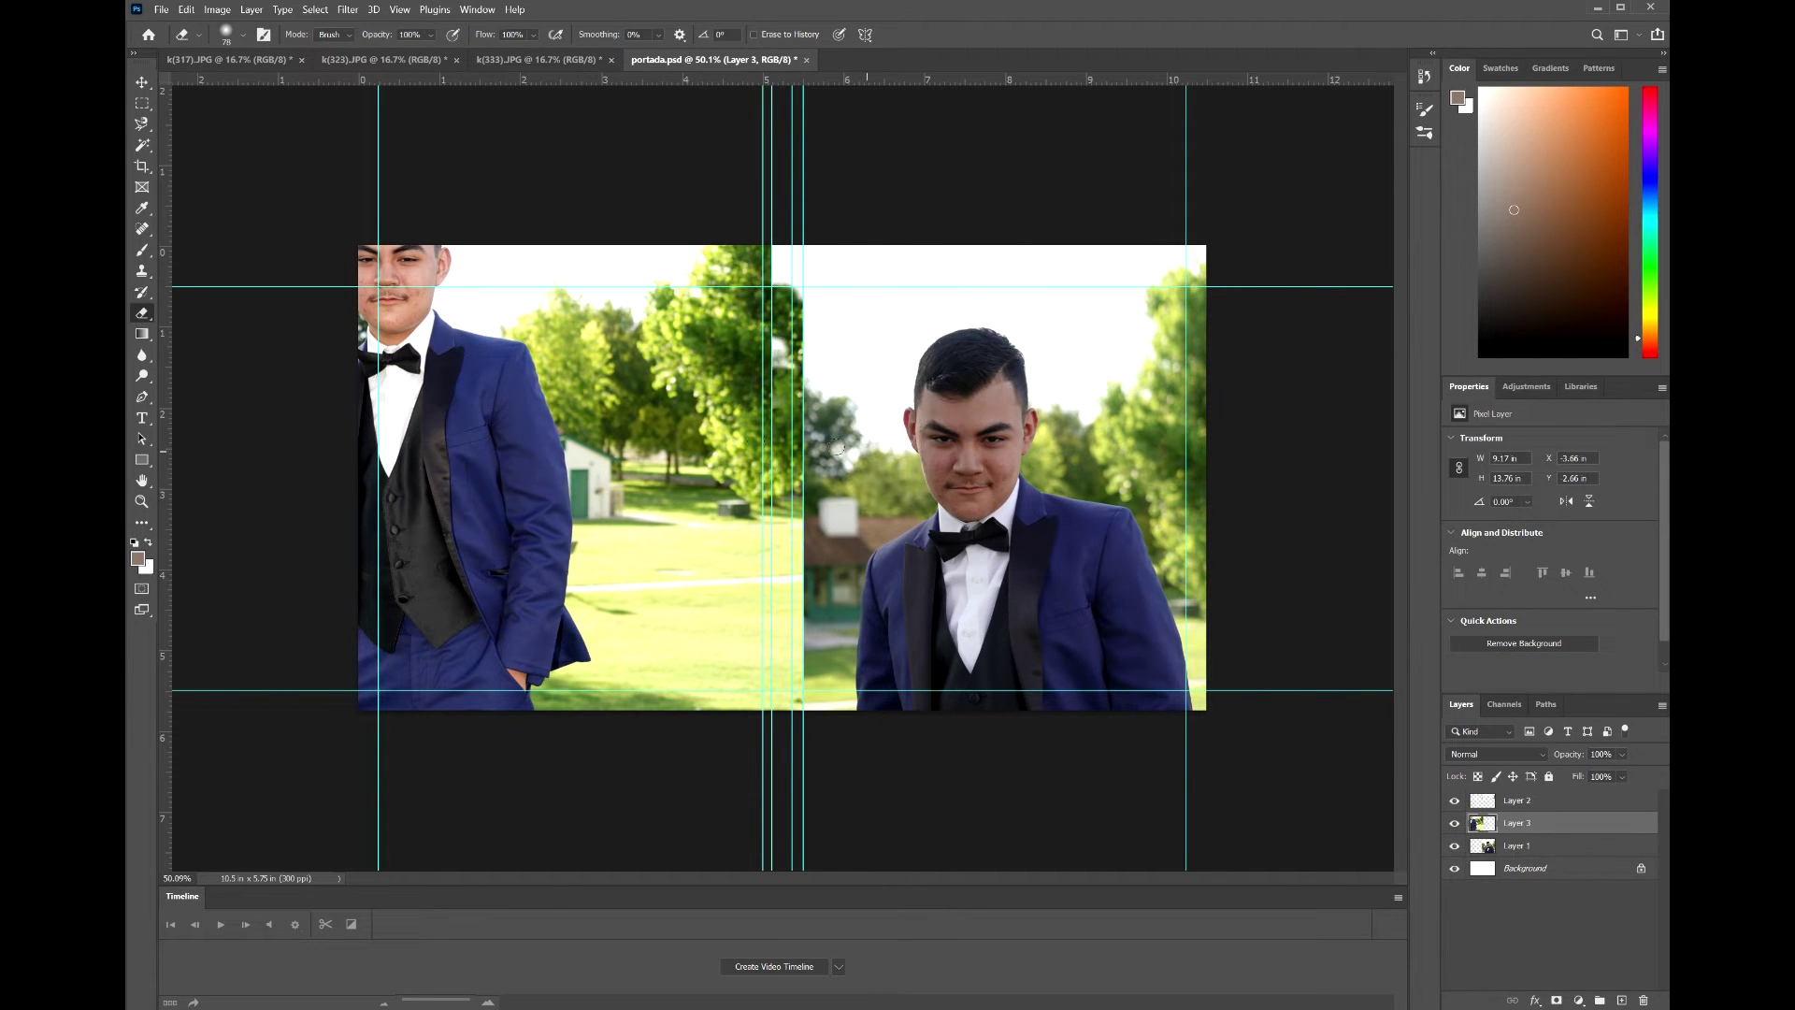
- Move Layer 3 beneath Layer 1 and position its photo so the figure stands on the cover's left half
mouse_move(627, 357)
mouse_down()
mouse_move(739, 482)
mouse_move(771, 467)
mouse_up()
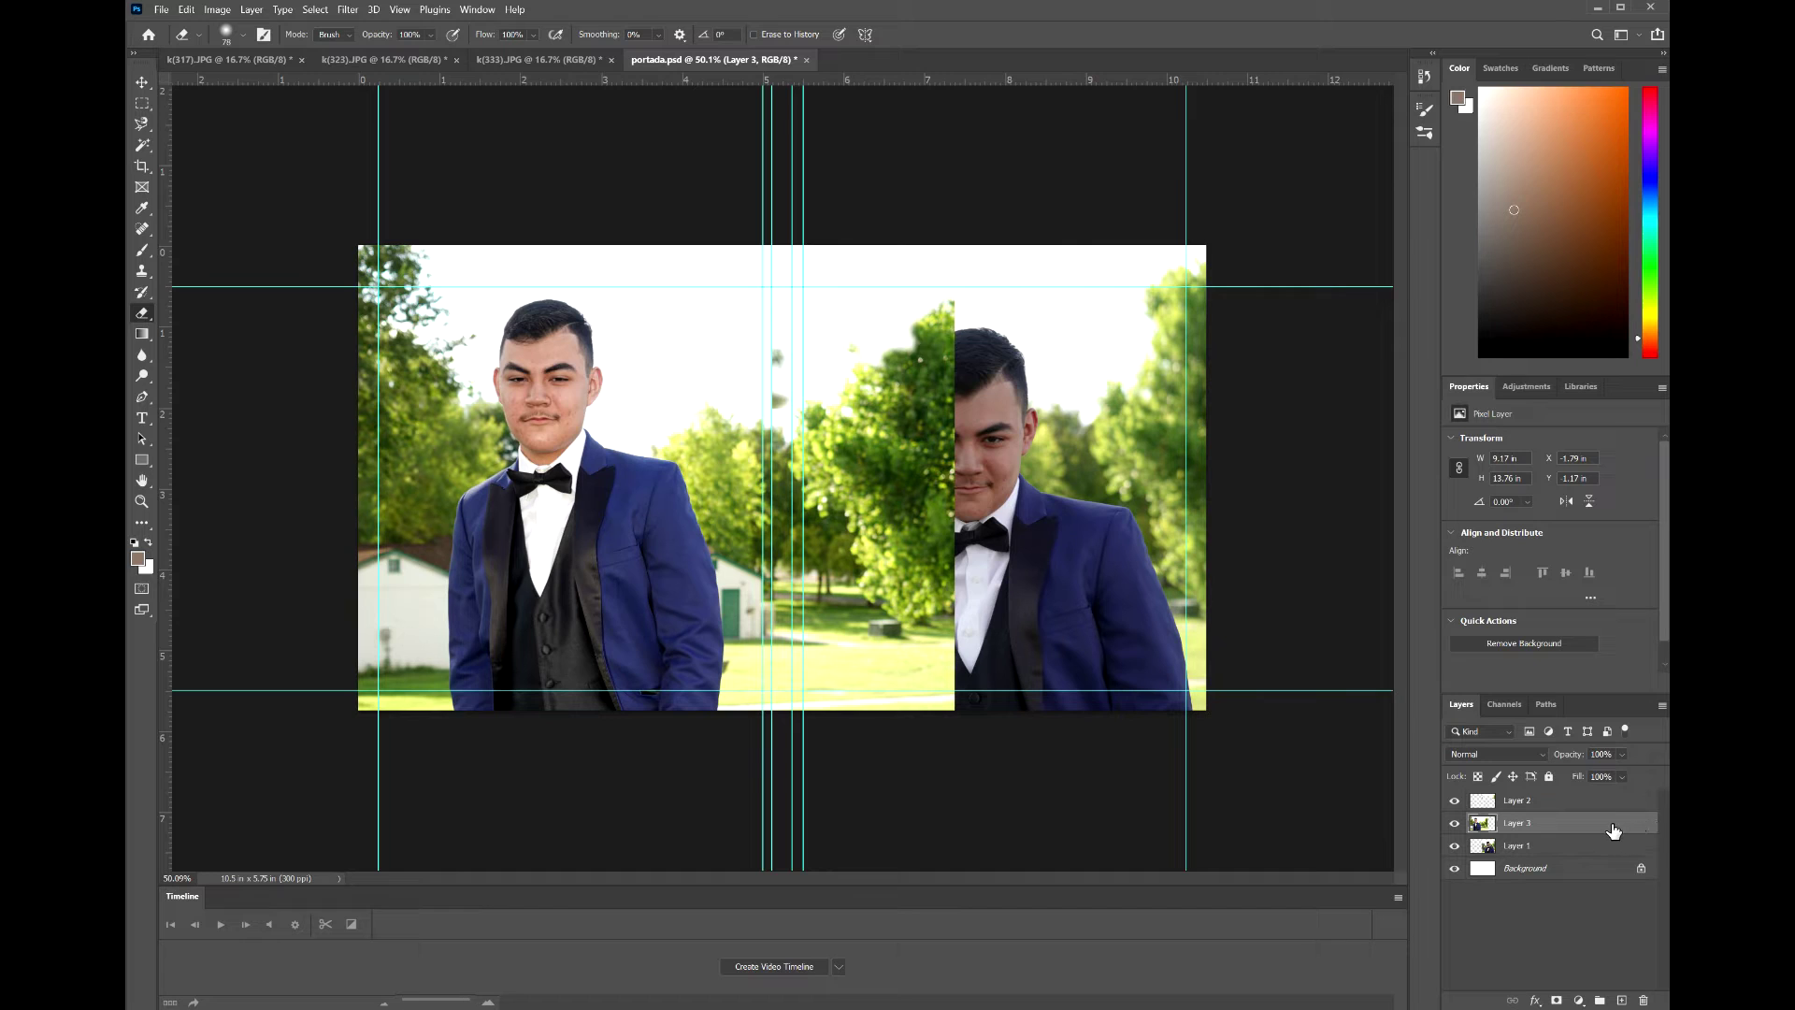
drag(1598, 827, 1598, 861)
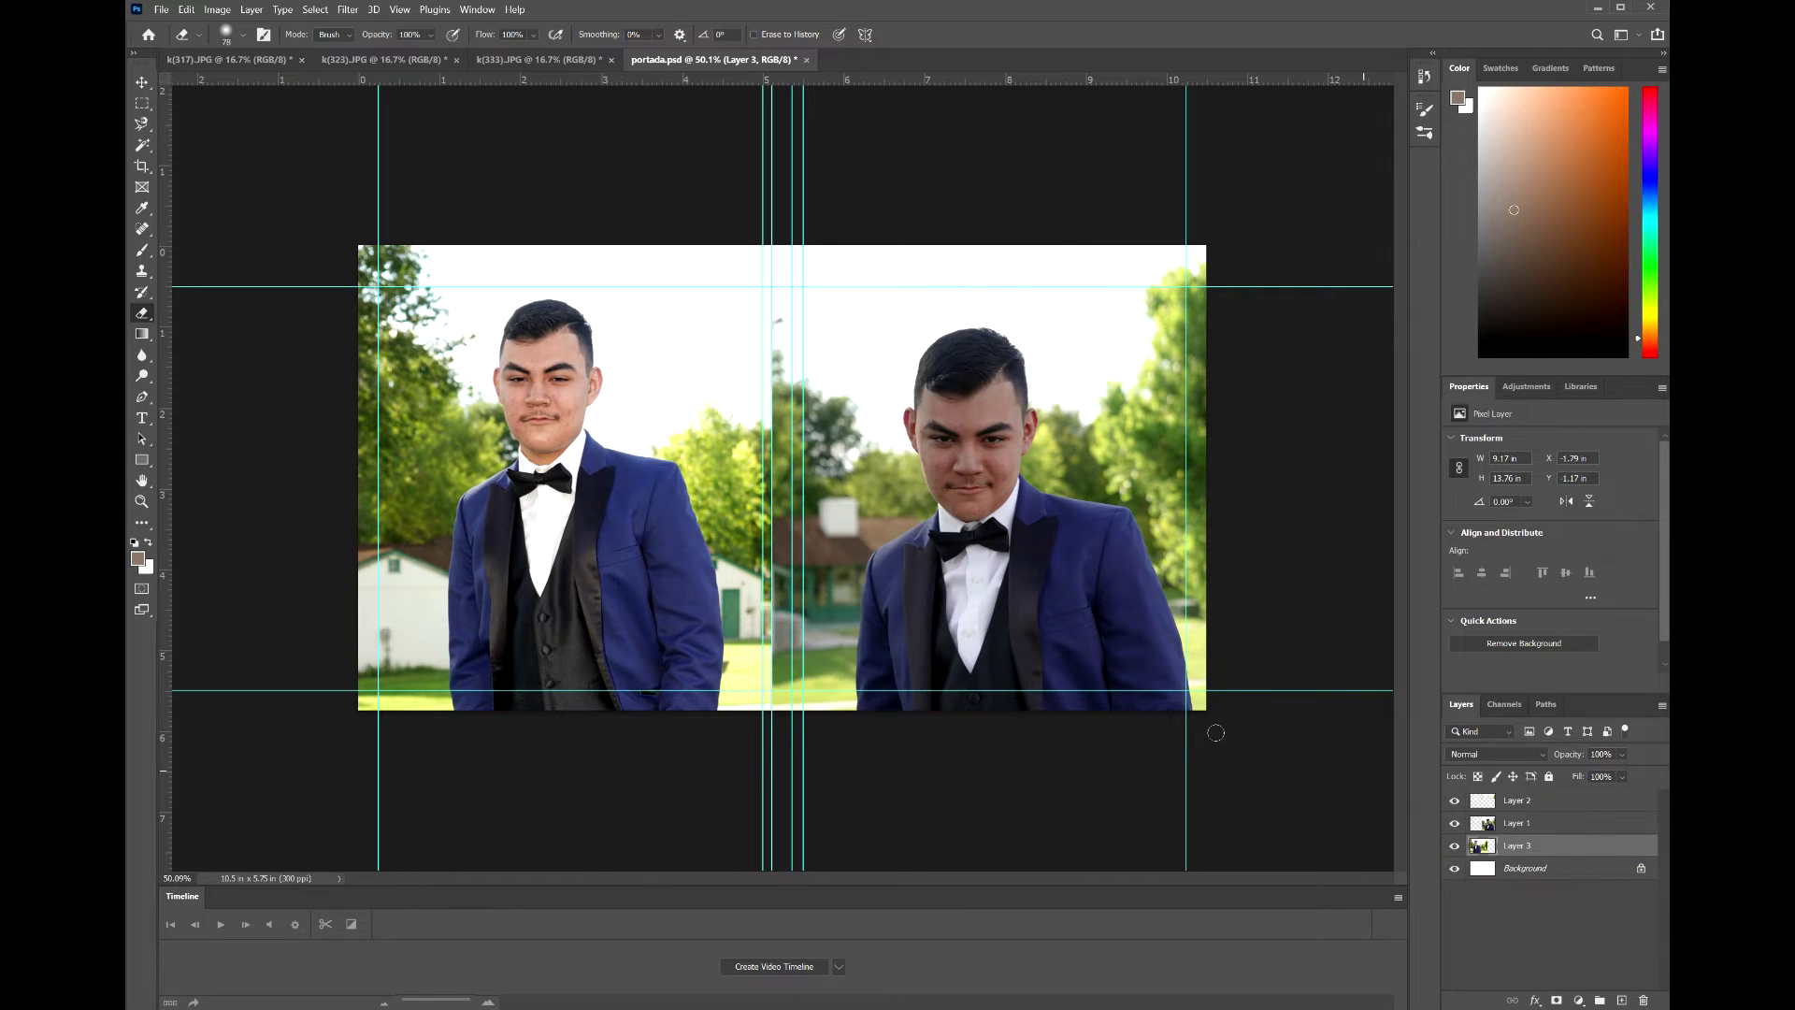
mouse_move(723, 476)
mouse_down()
mouse_move(696, 441)
mouse_move(647, 439)
mouse_up()
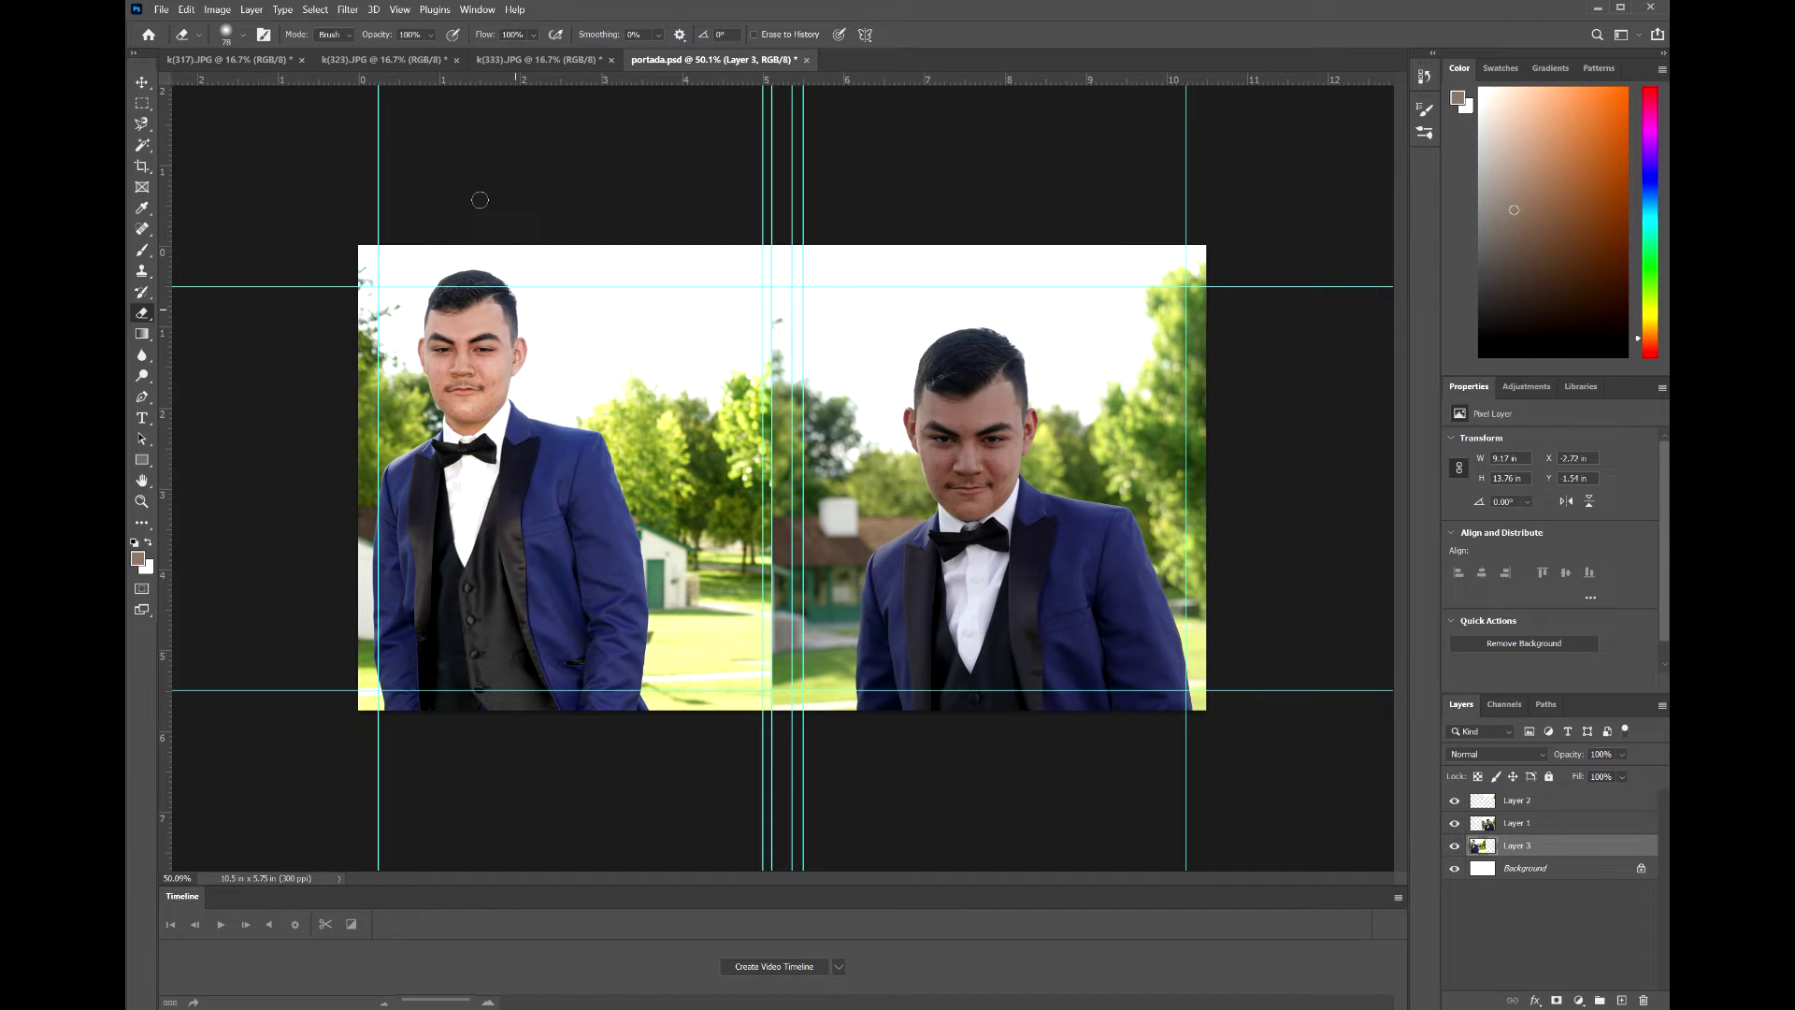
- Copy the area around the standing figure from k(333).JPG and paste it into portada.psd as a new layer
click(548, 64)
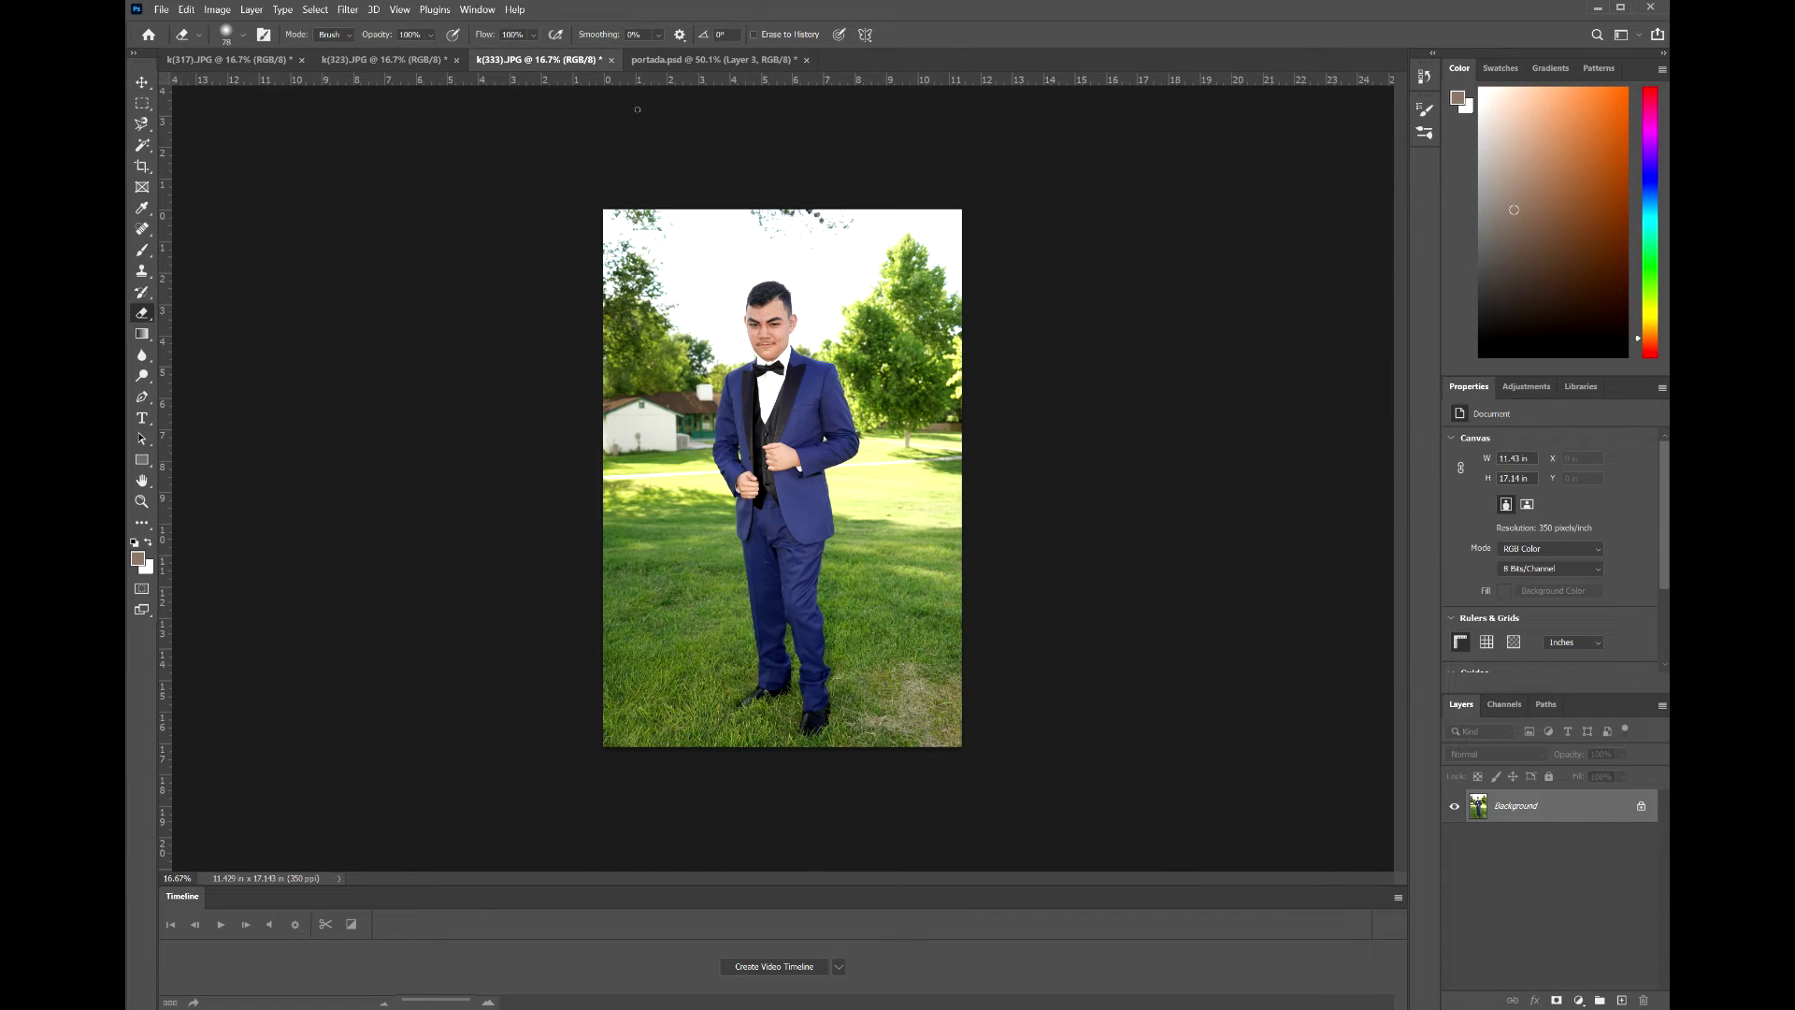
click(142, 103)
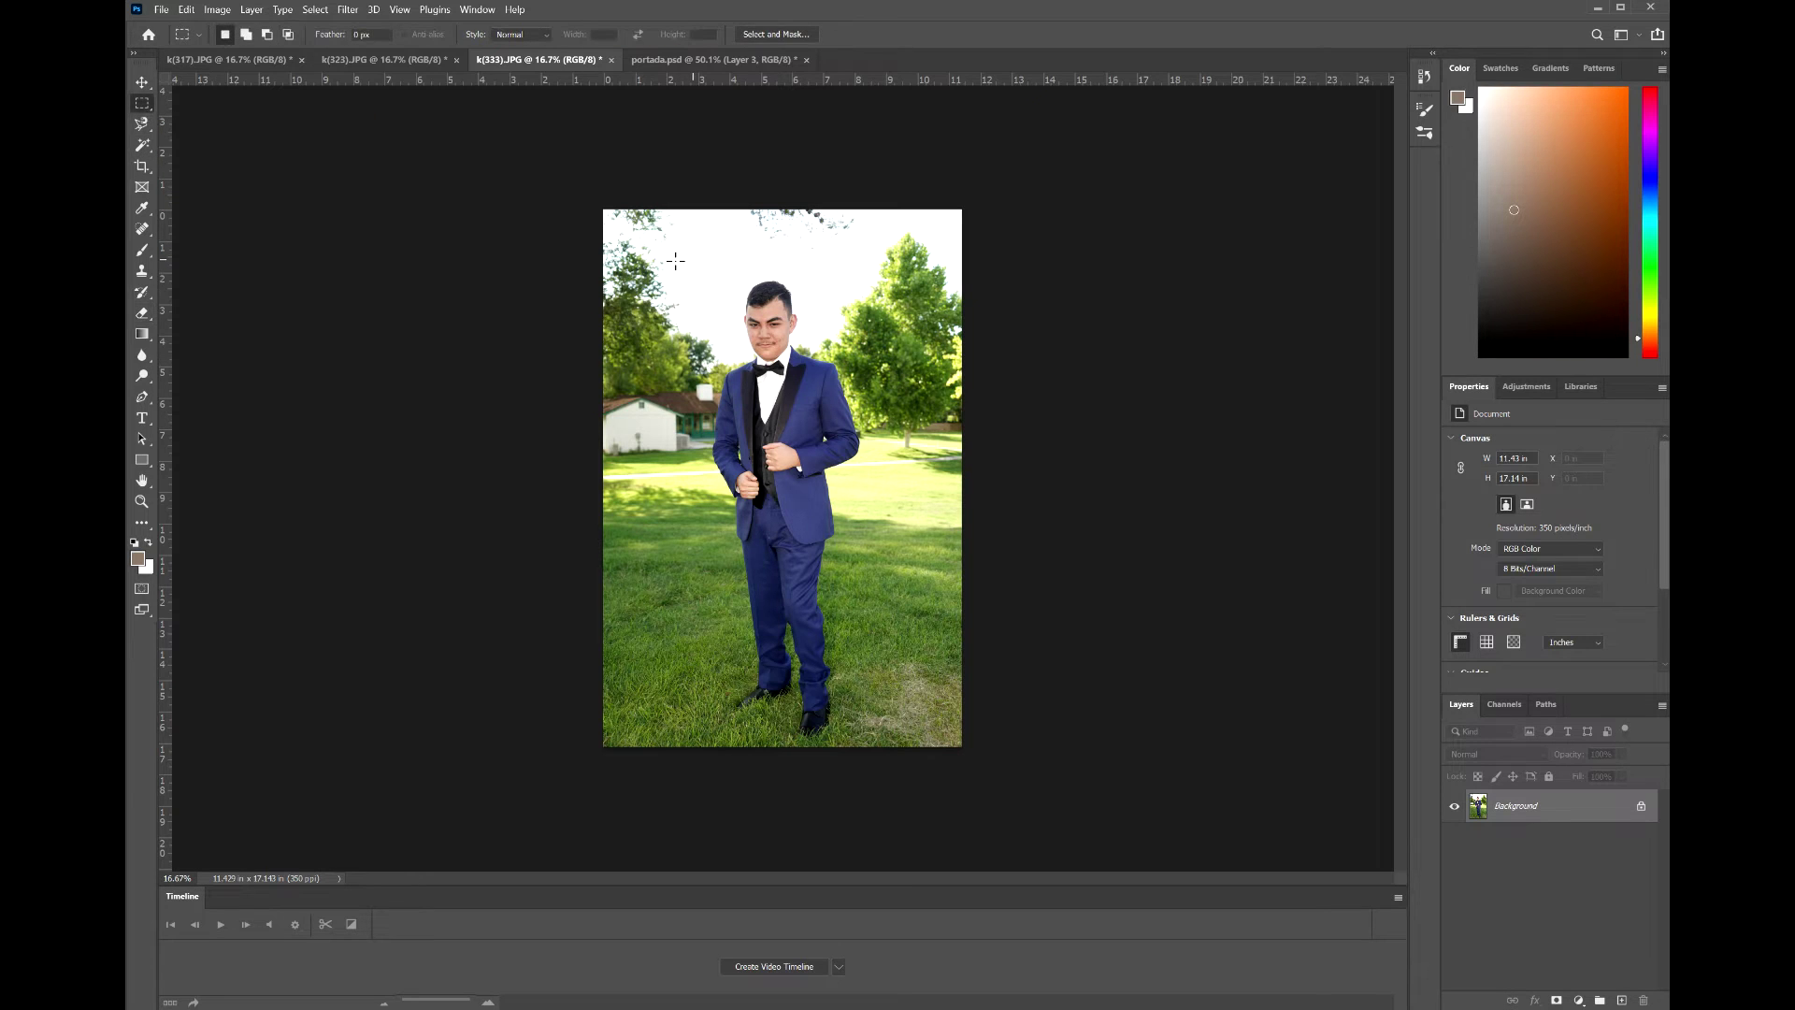
drag(674, 261, 900, 743)
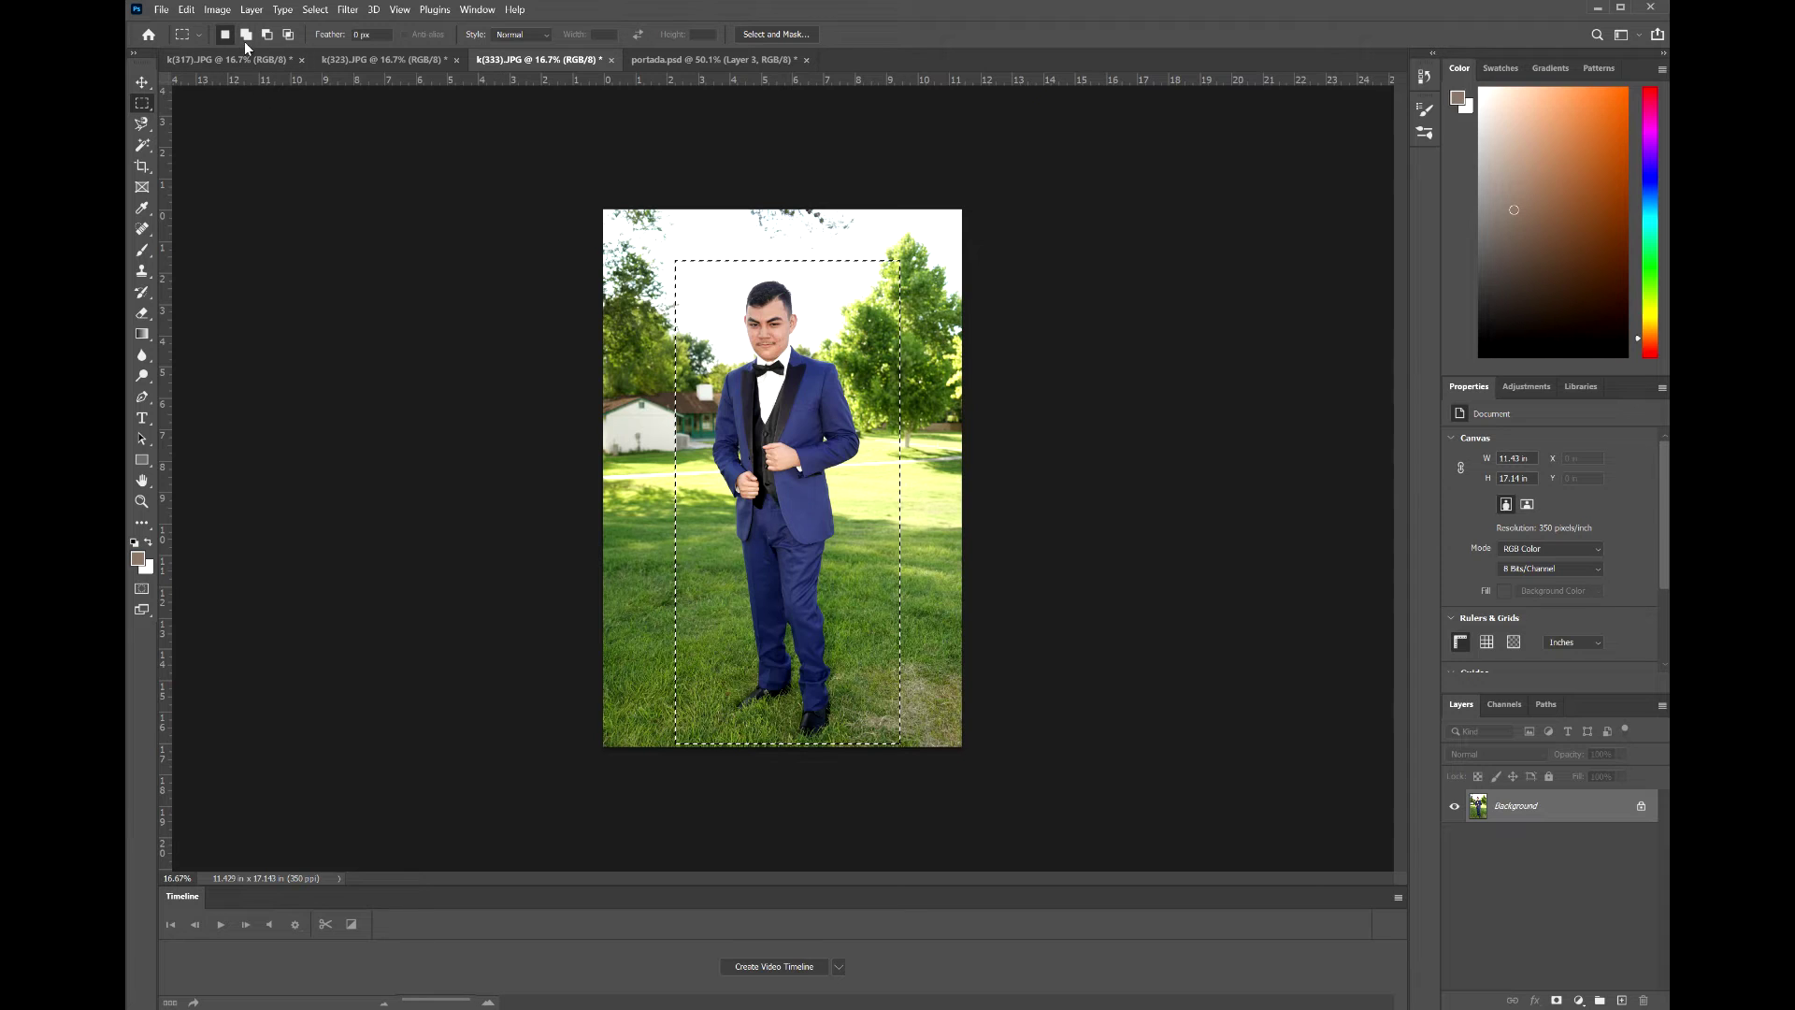
click(186, 11)
click(200, 112)
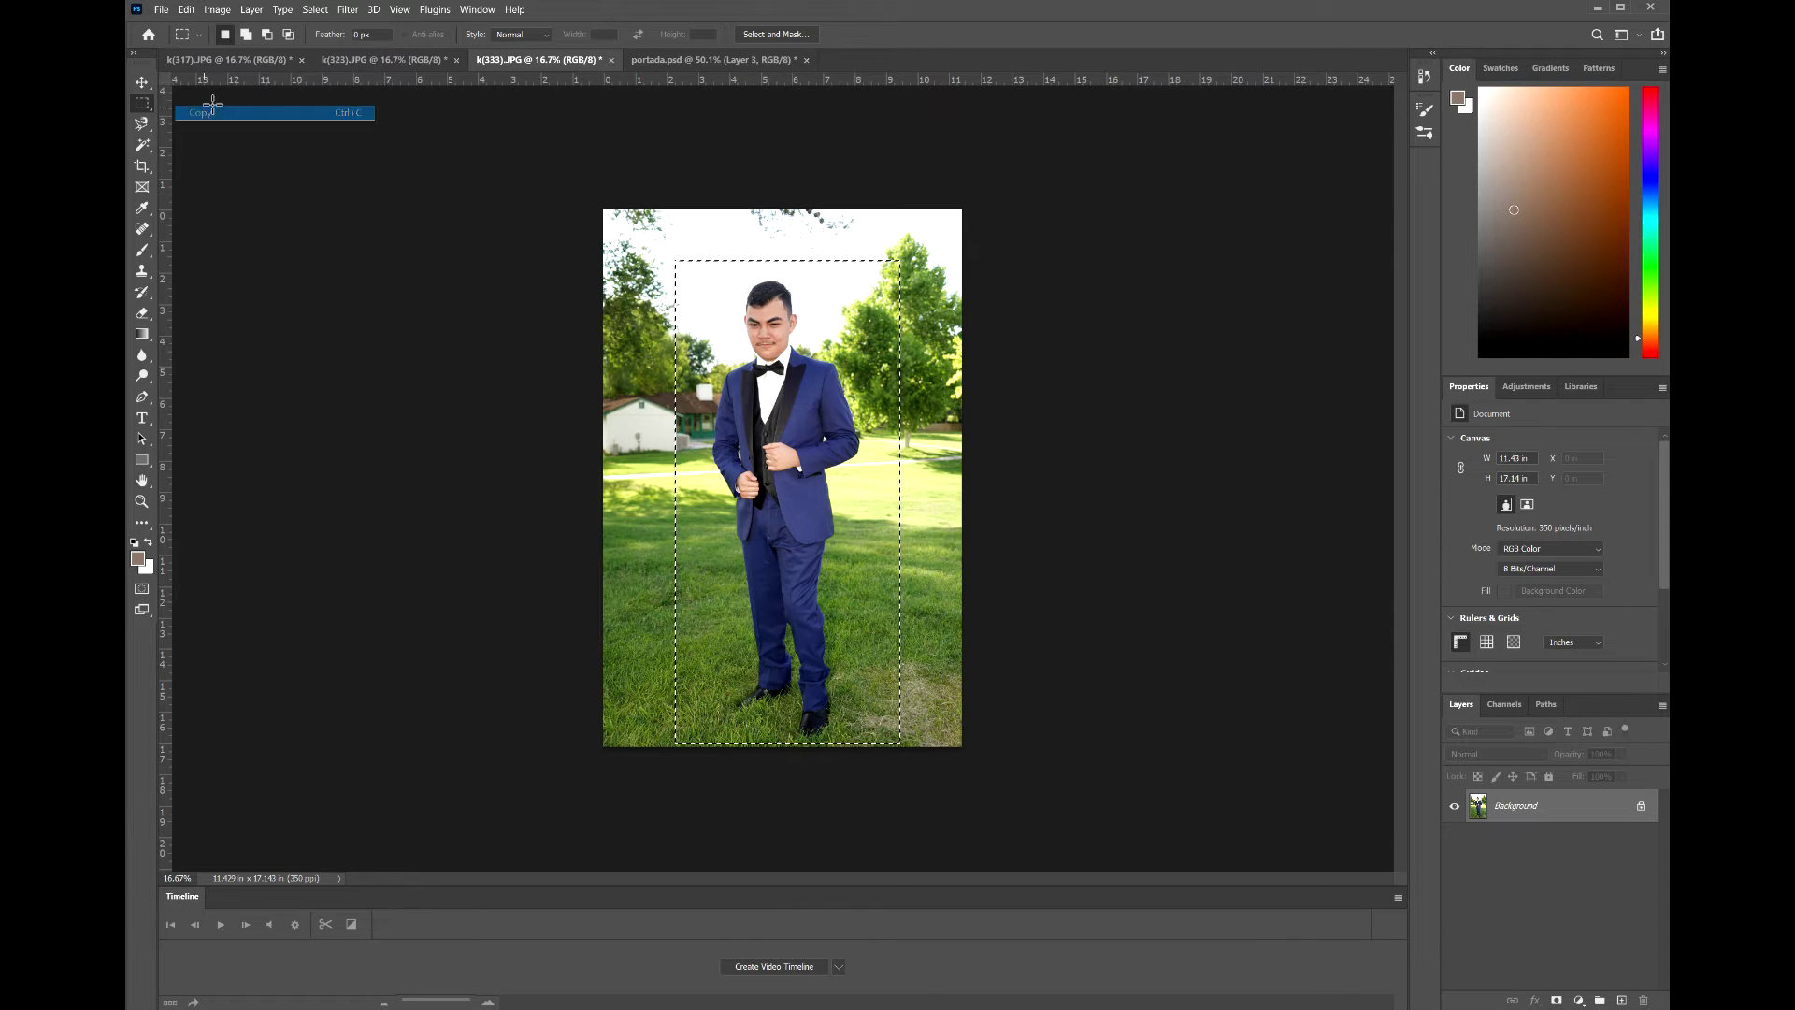
click(735, 62)
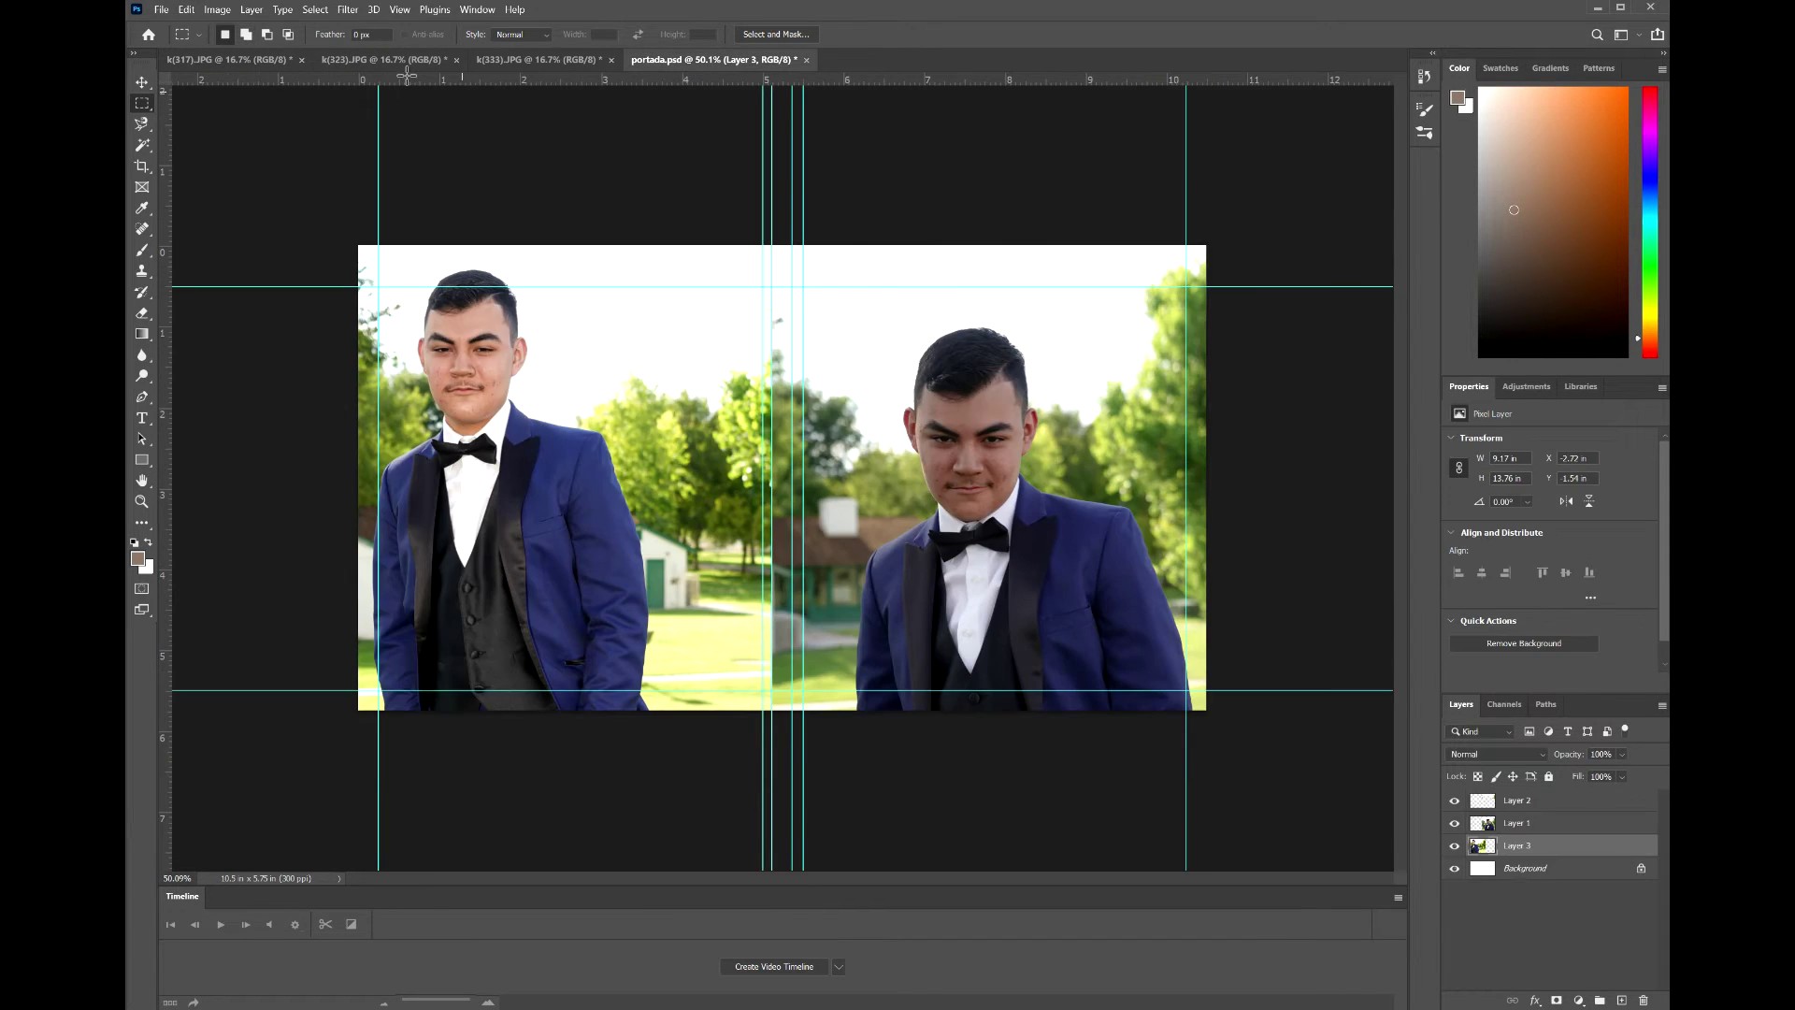
click(188, 10)
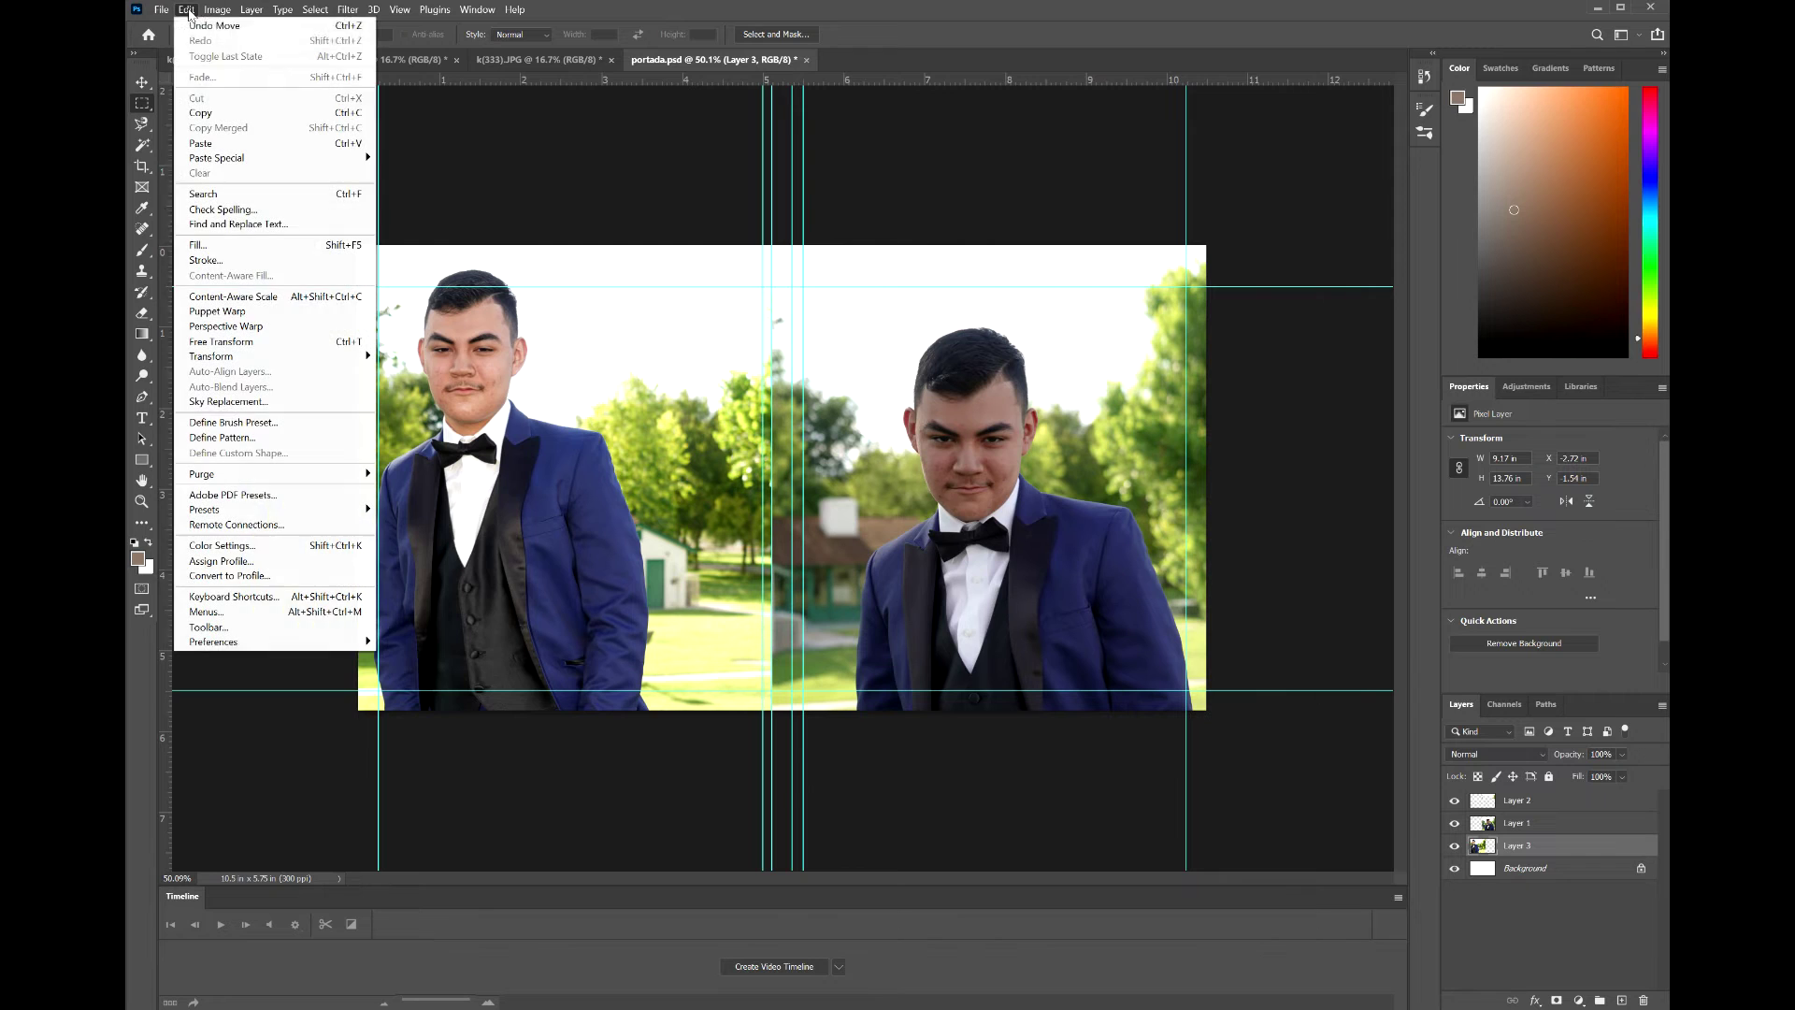
click(214, 145)
- Scale the pasted full-length photo to about 17.4% and place it beside the head on the cover's left half, near the centre guides
key(ctrl+t)
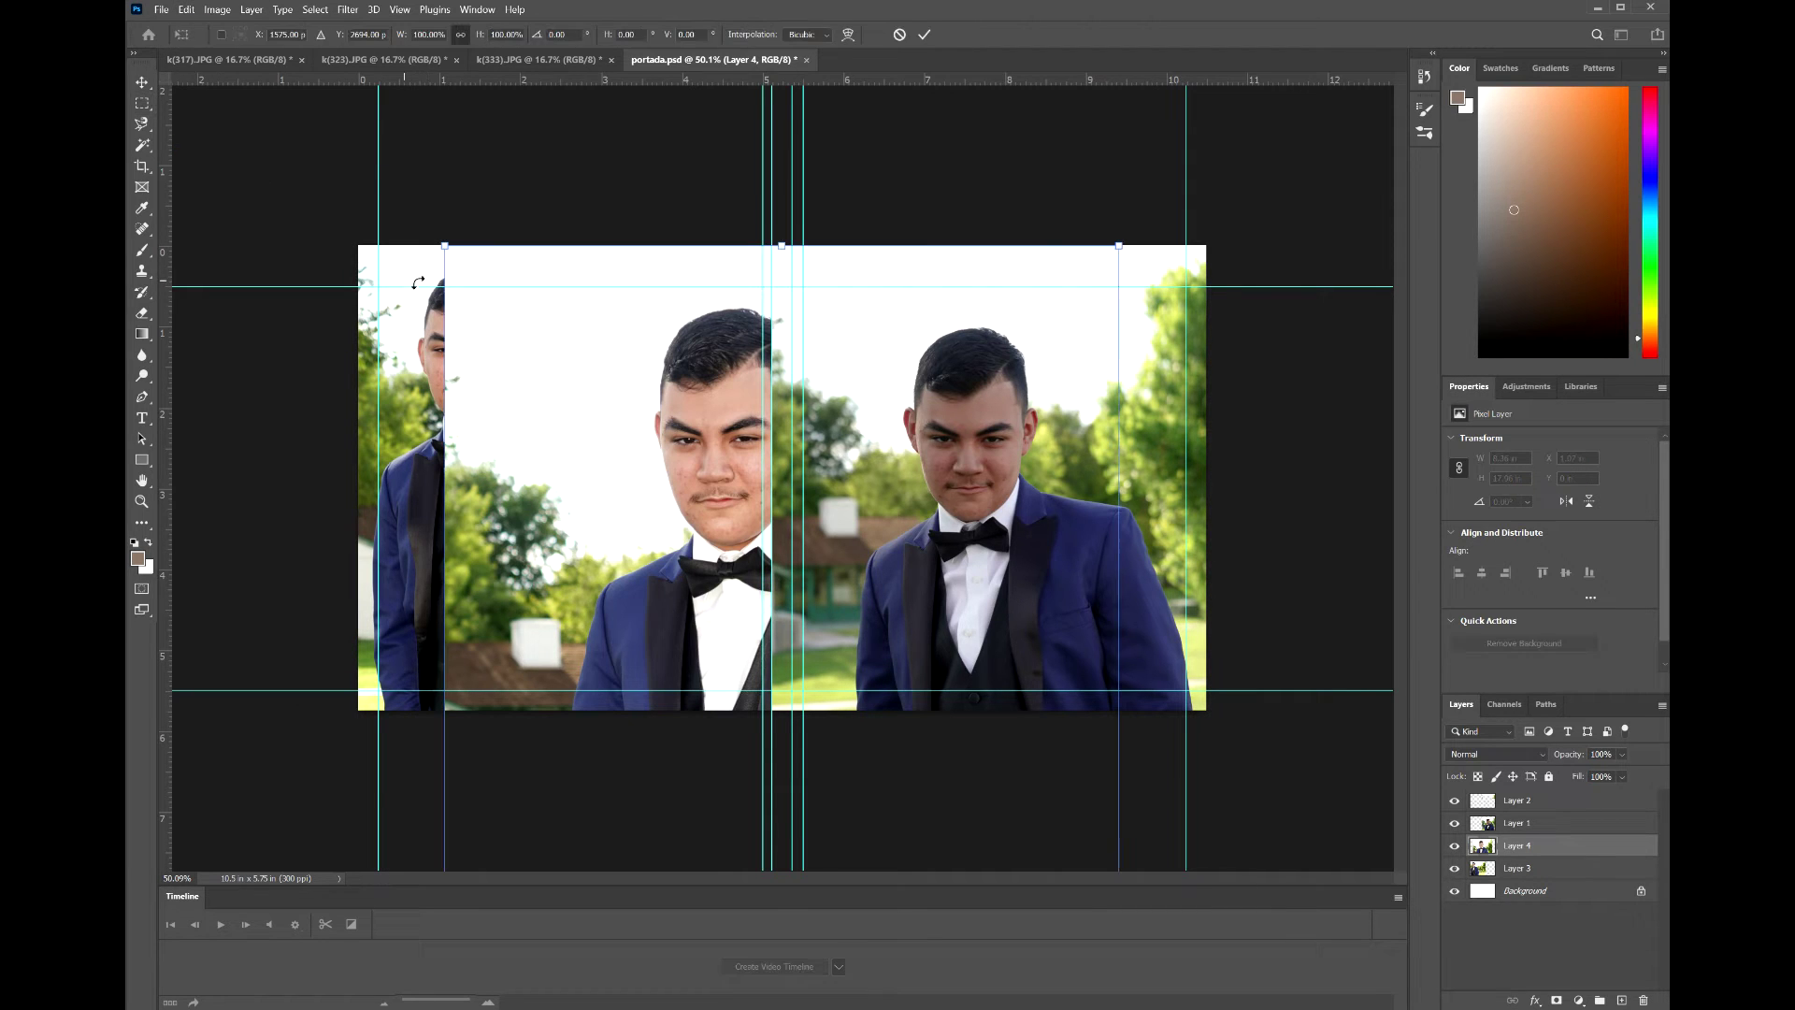
drag(1112, 259, 631, 651)
drag(649, 813, 748, 228)
drag(1002, 120, 728, 305)
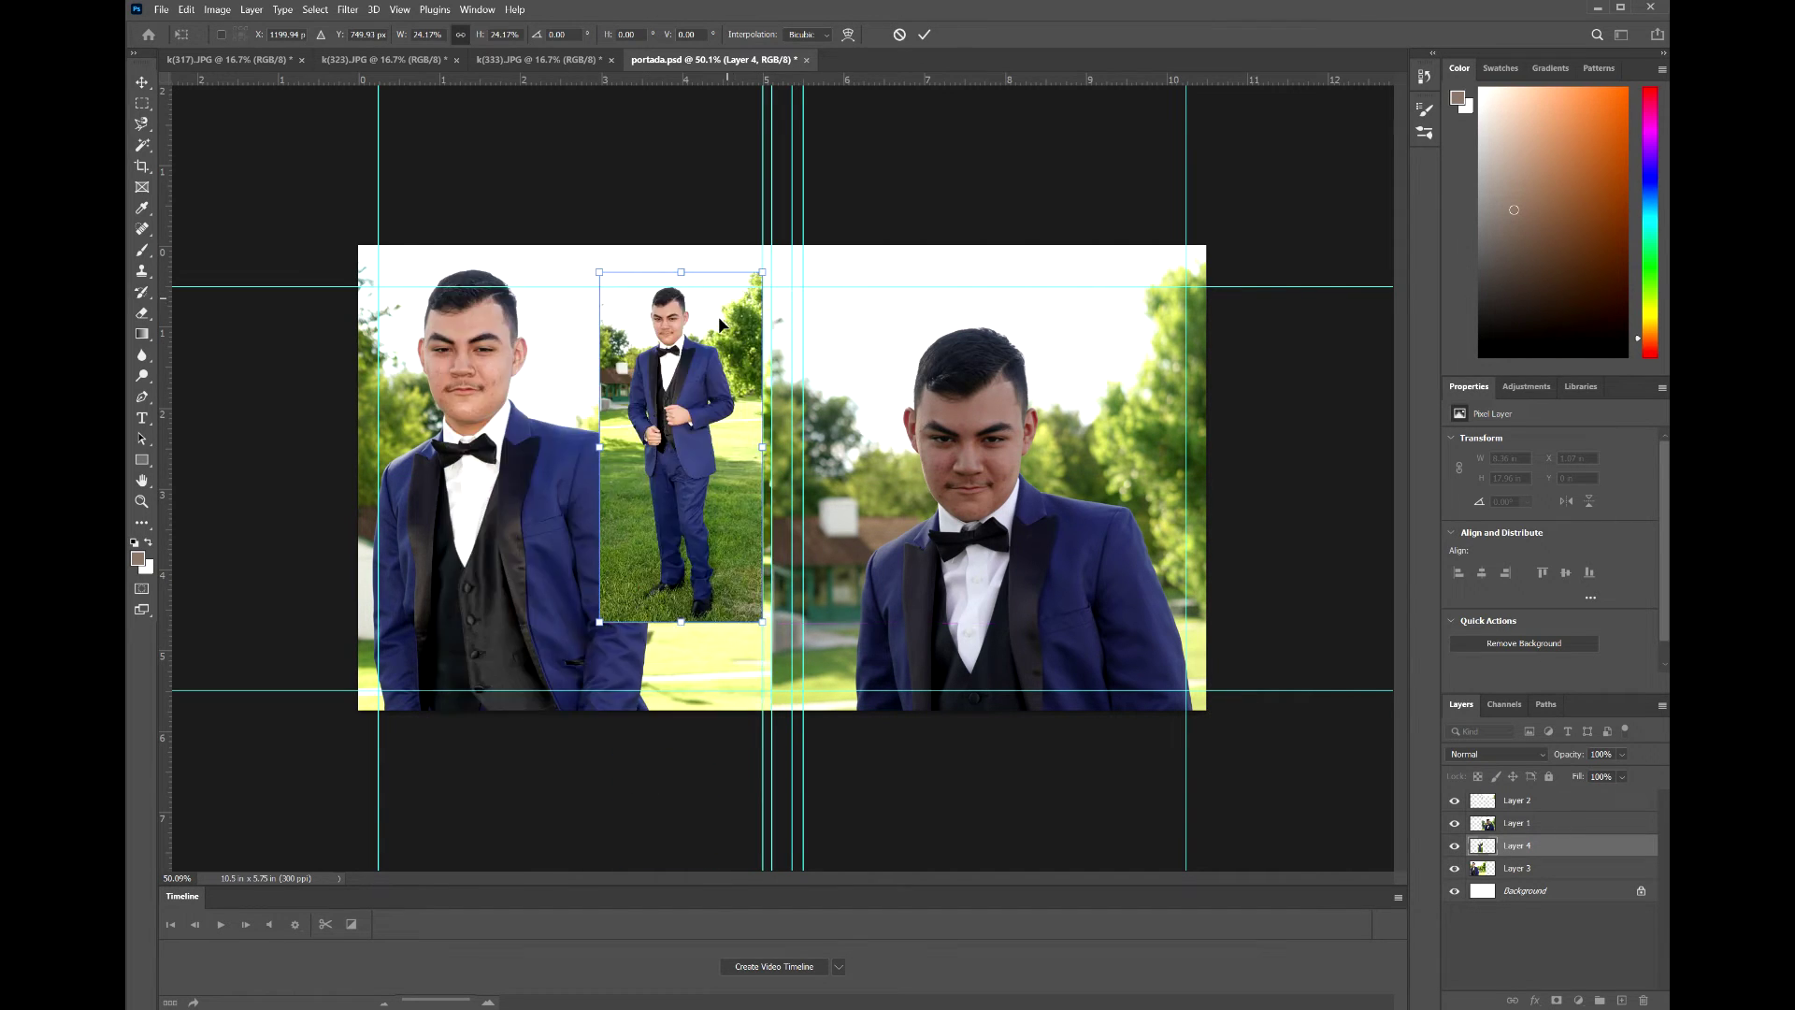
drag(596, 619, 639, 532)
drag(745, 325, 735, 322)
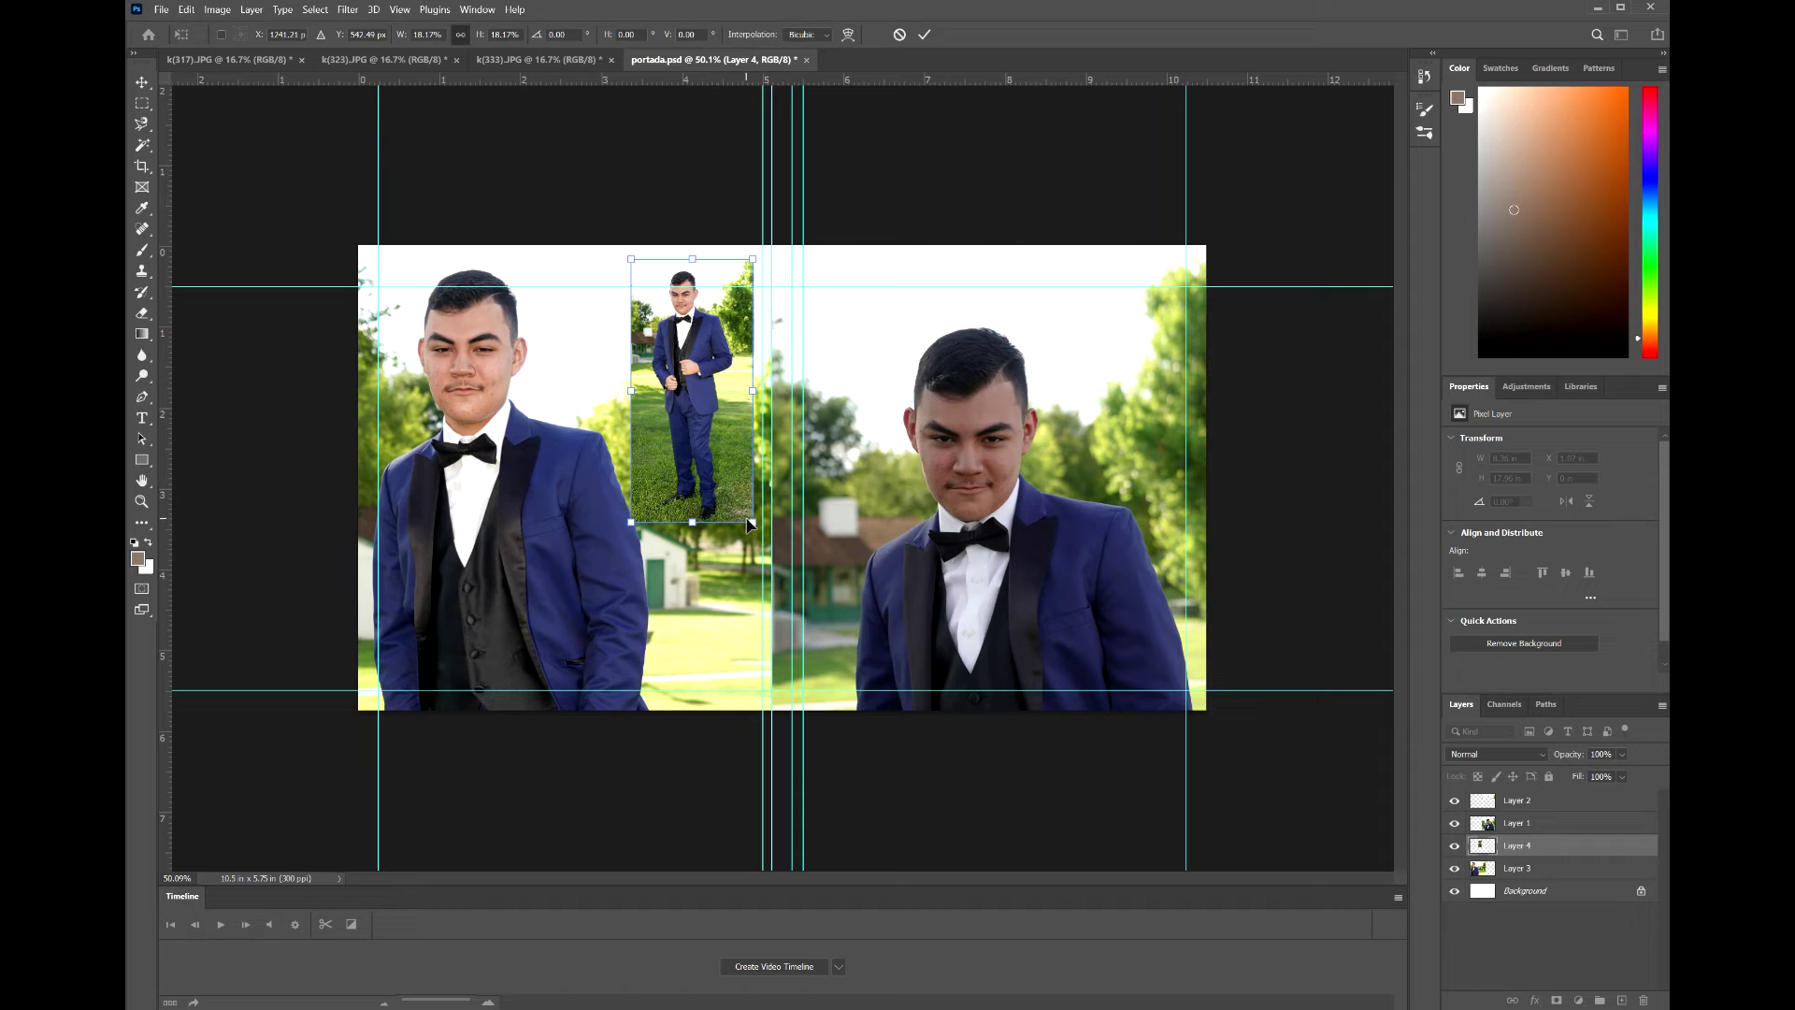
drag(753, 522, 746, 510)
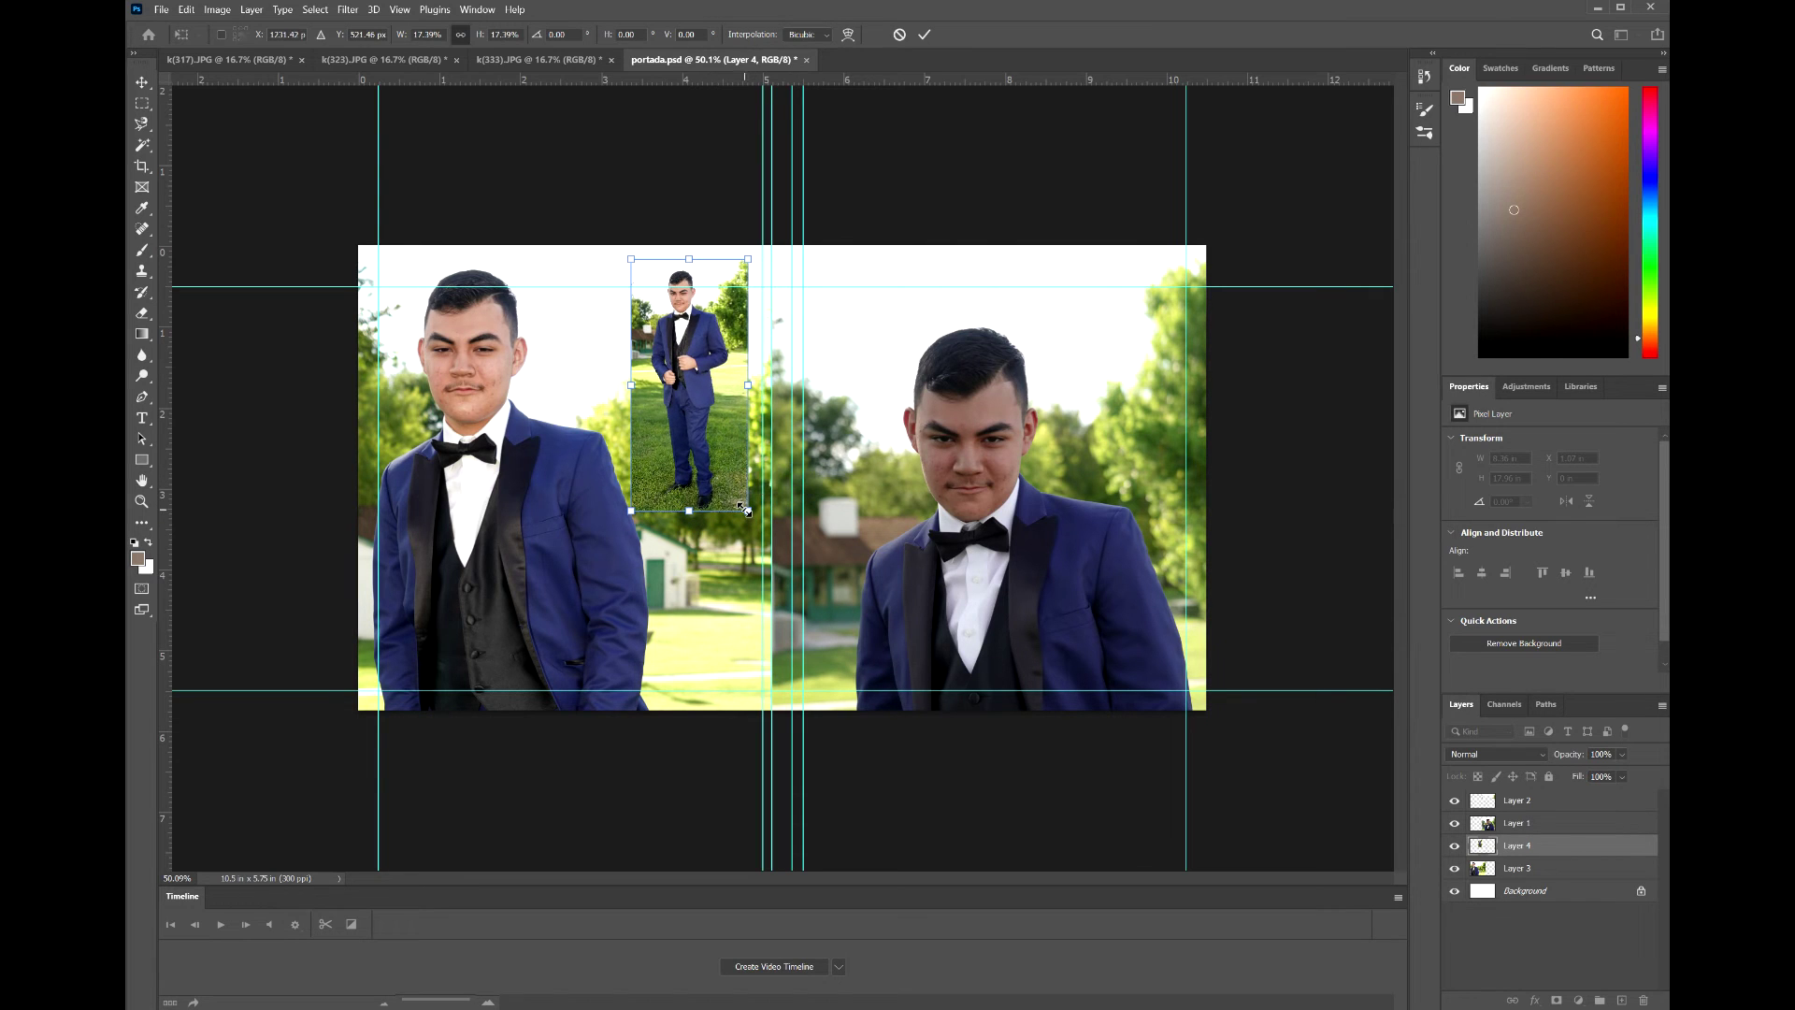
key(Return)
key(m)
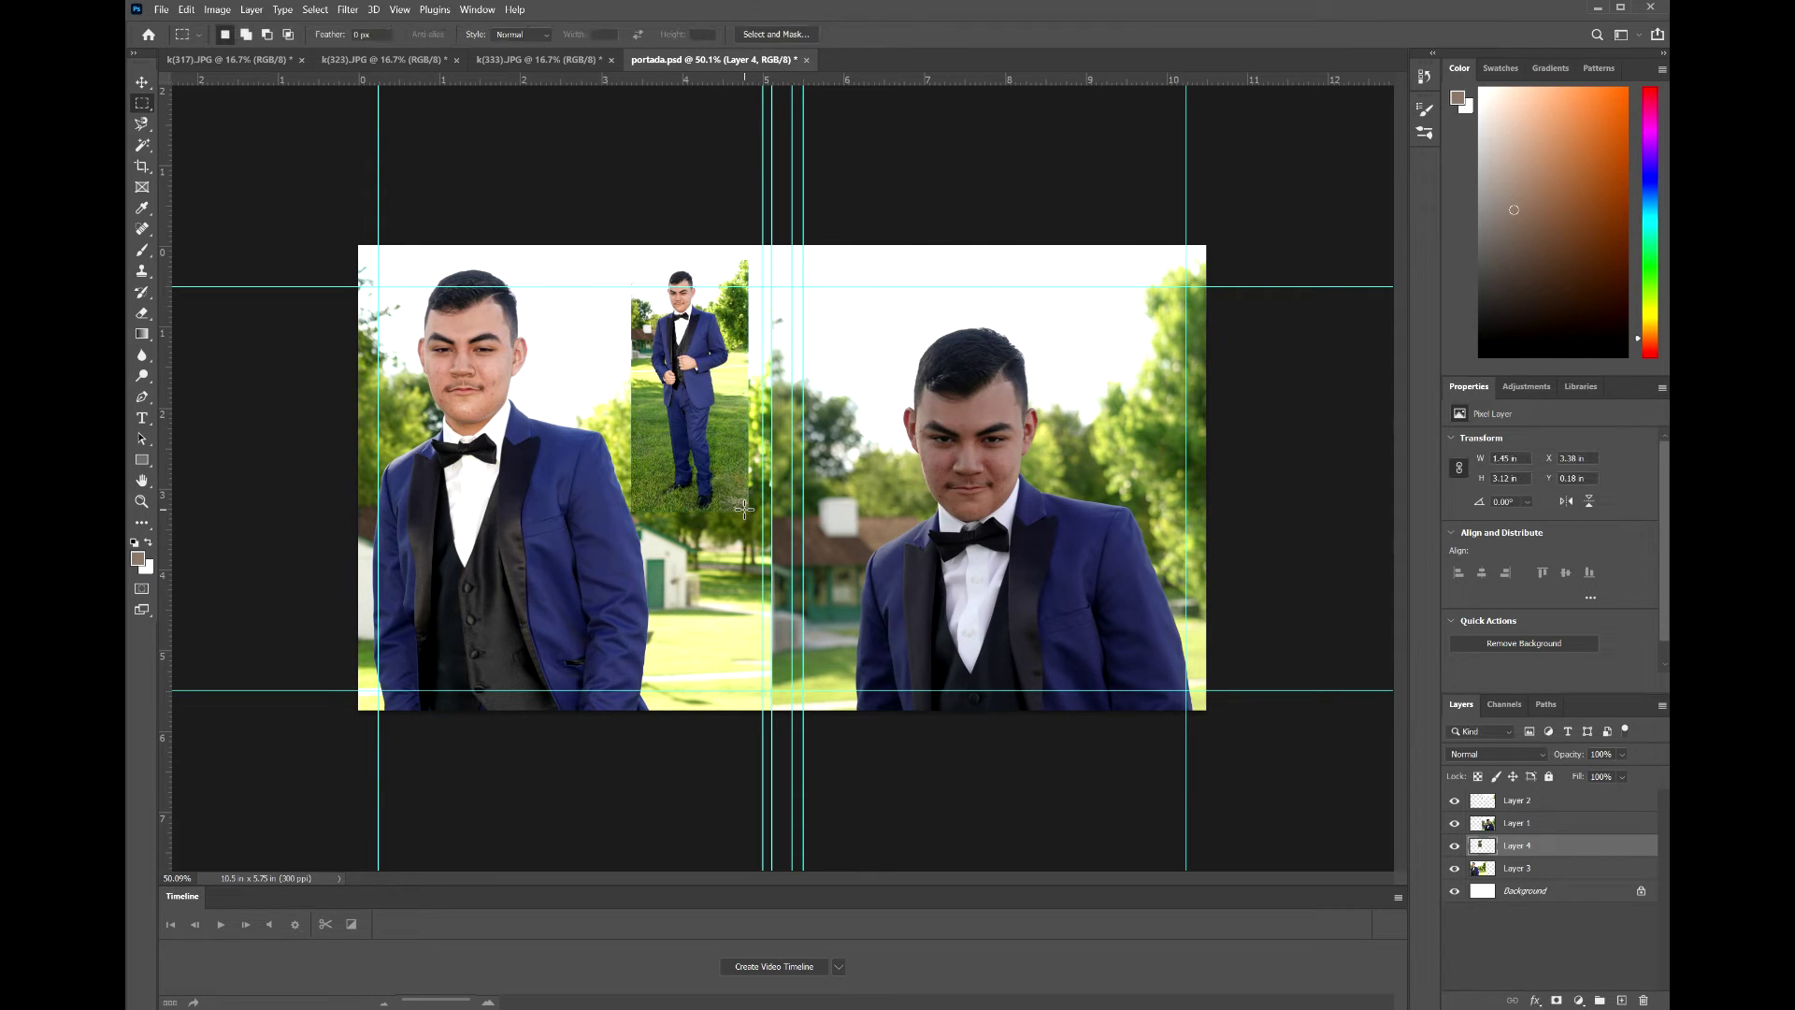
double_click(1612, 842)
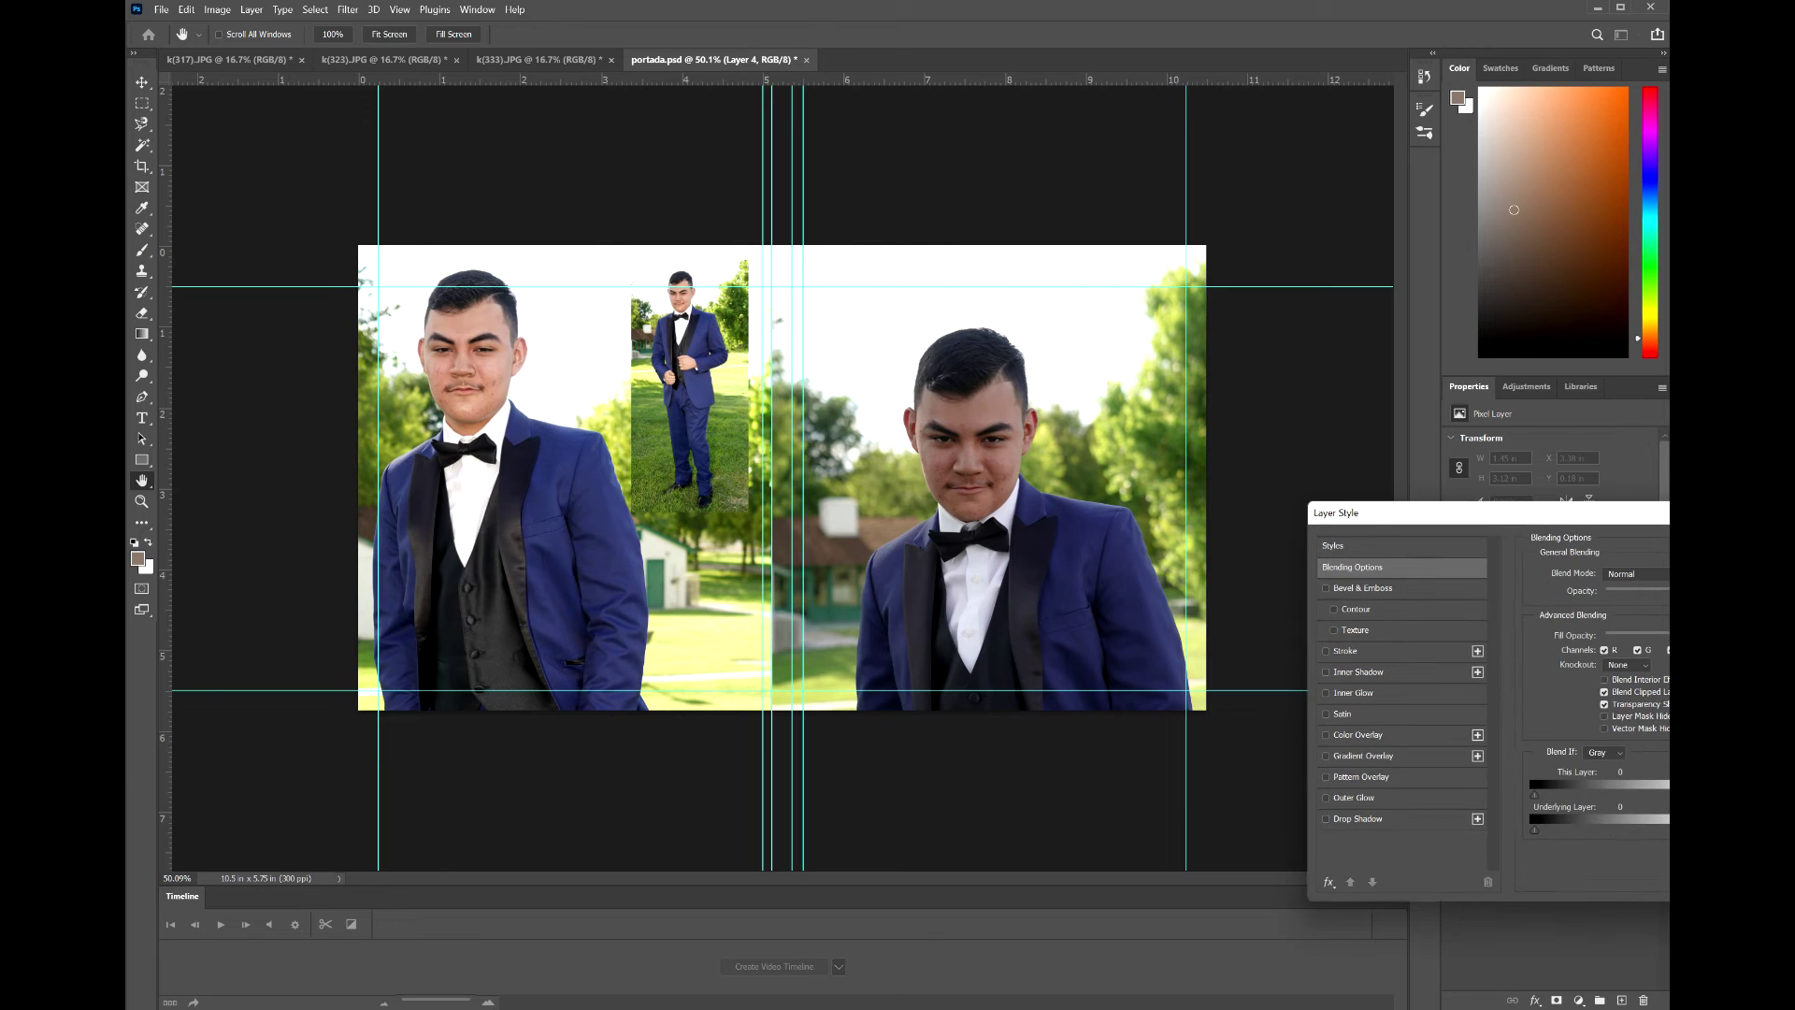
key(Escape)
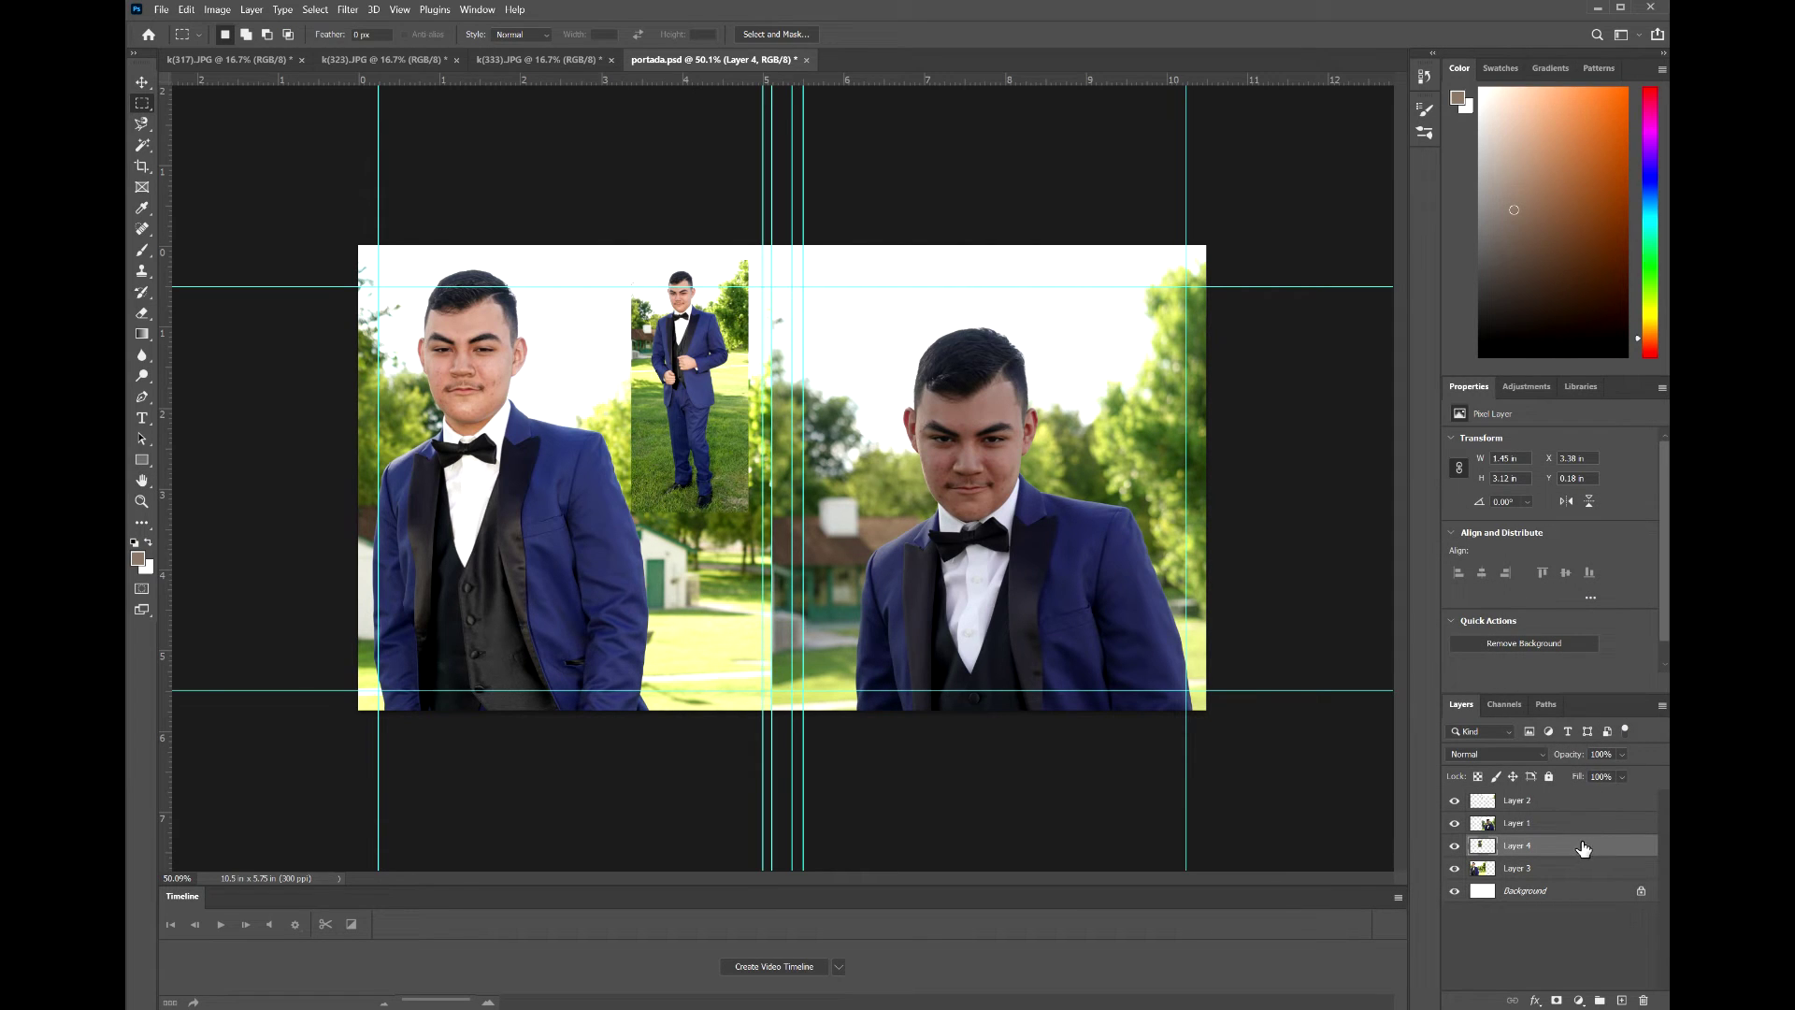
click(1454, 846)
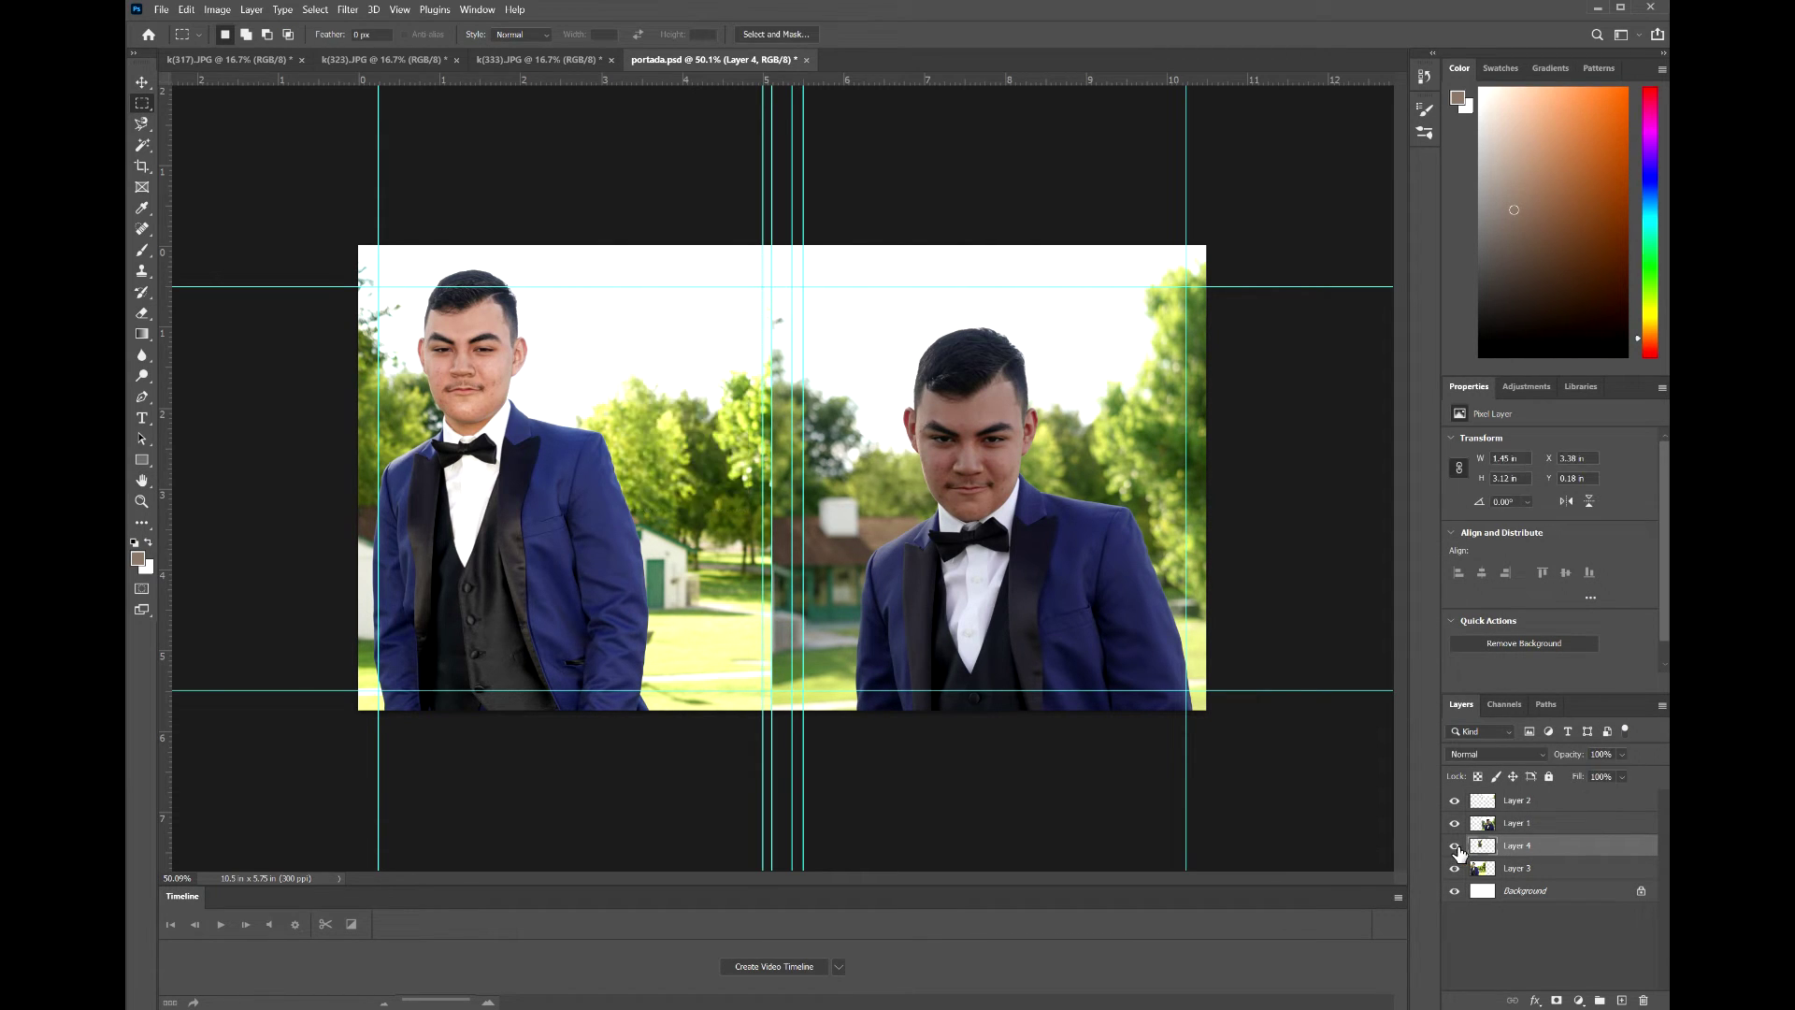
click(1455, 846)
- Give the small photo on Layer 4 an outside stroke in a dark blue sampled from the suit, plus a drop shadow
double_click(1614, 857)
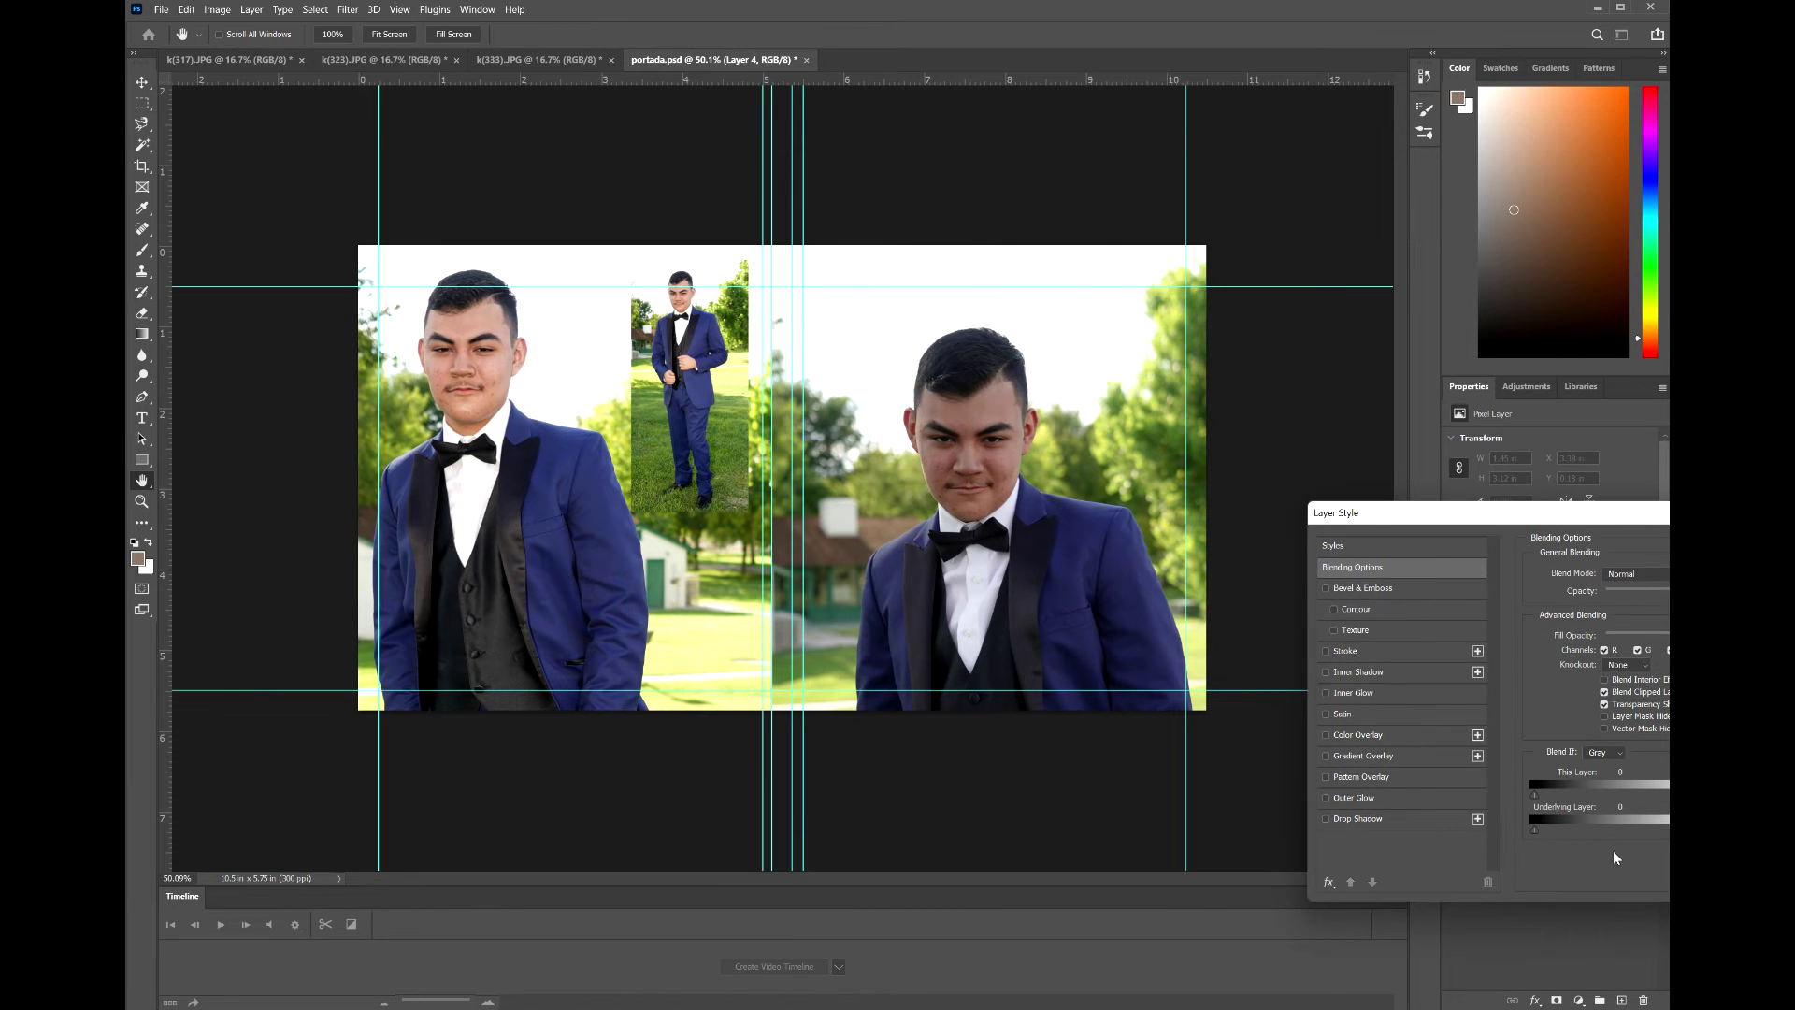
click(1380, 654)
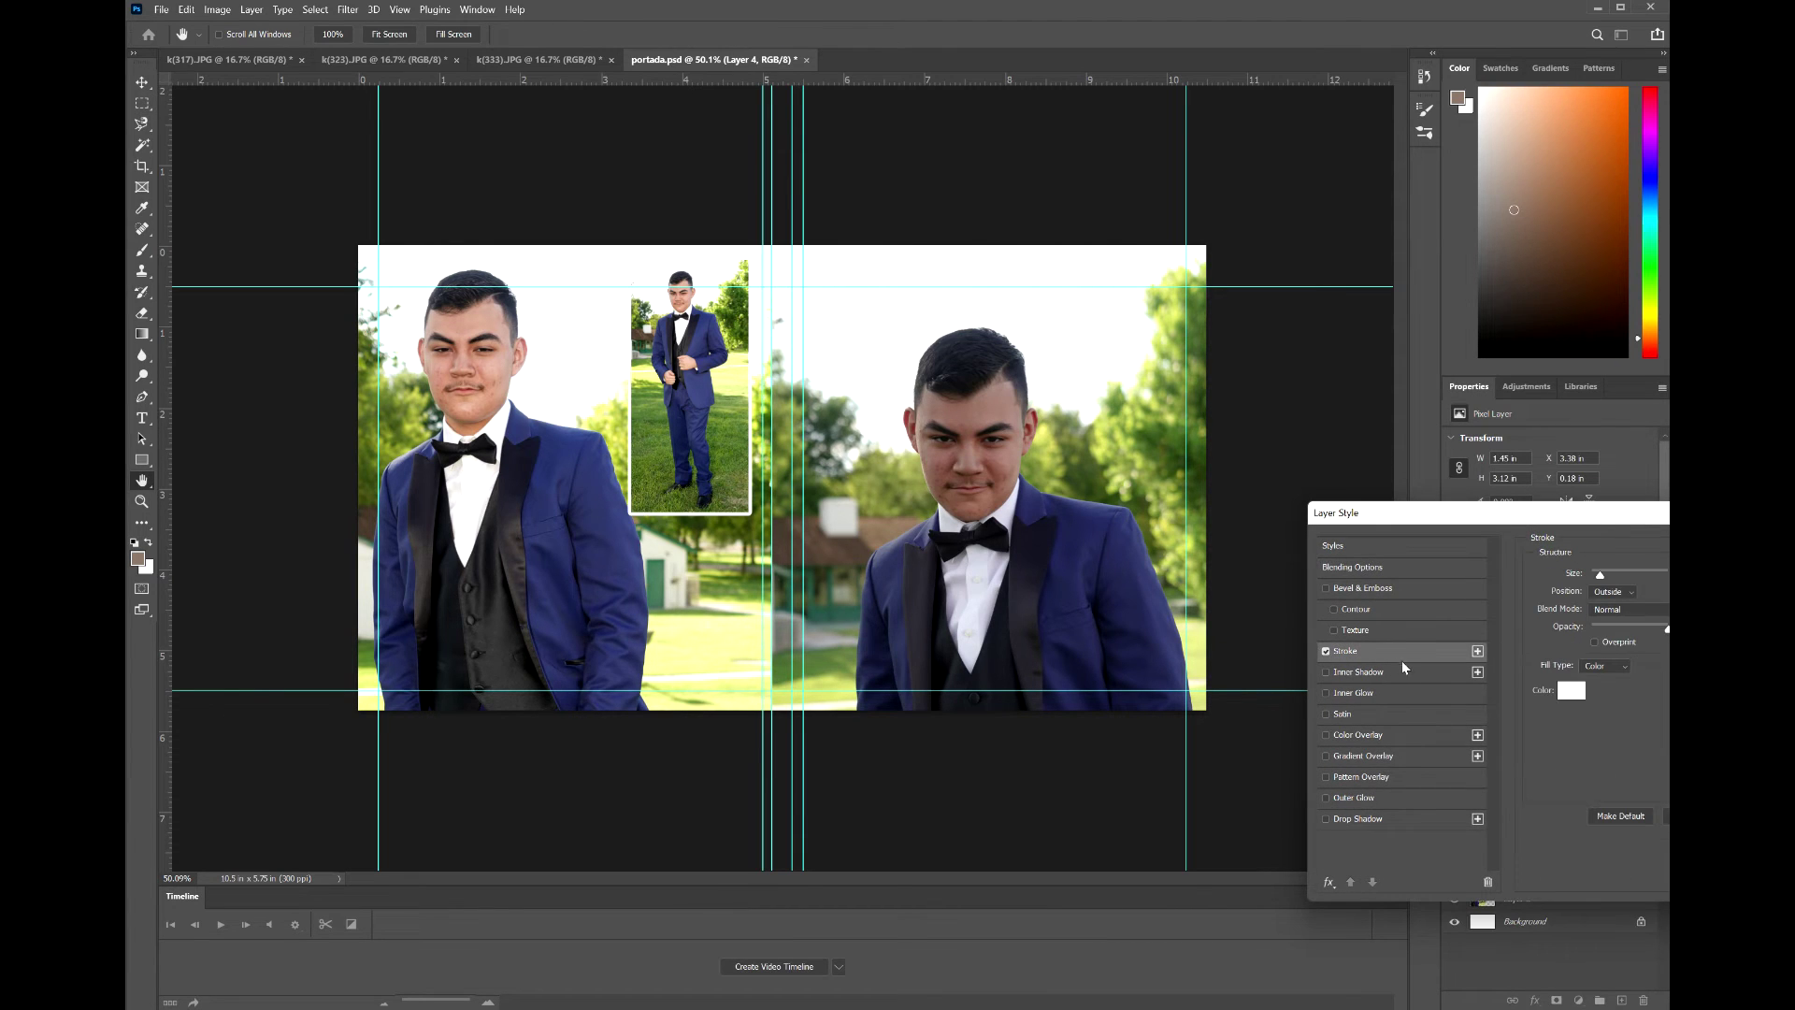
click(1567, 693)
click(1092, 587)
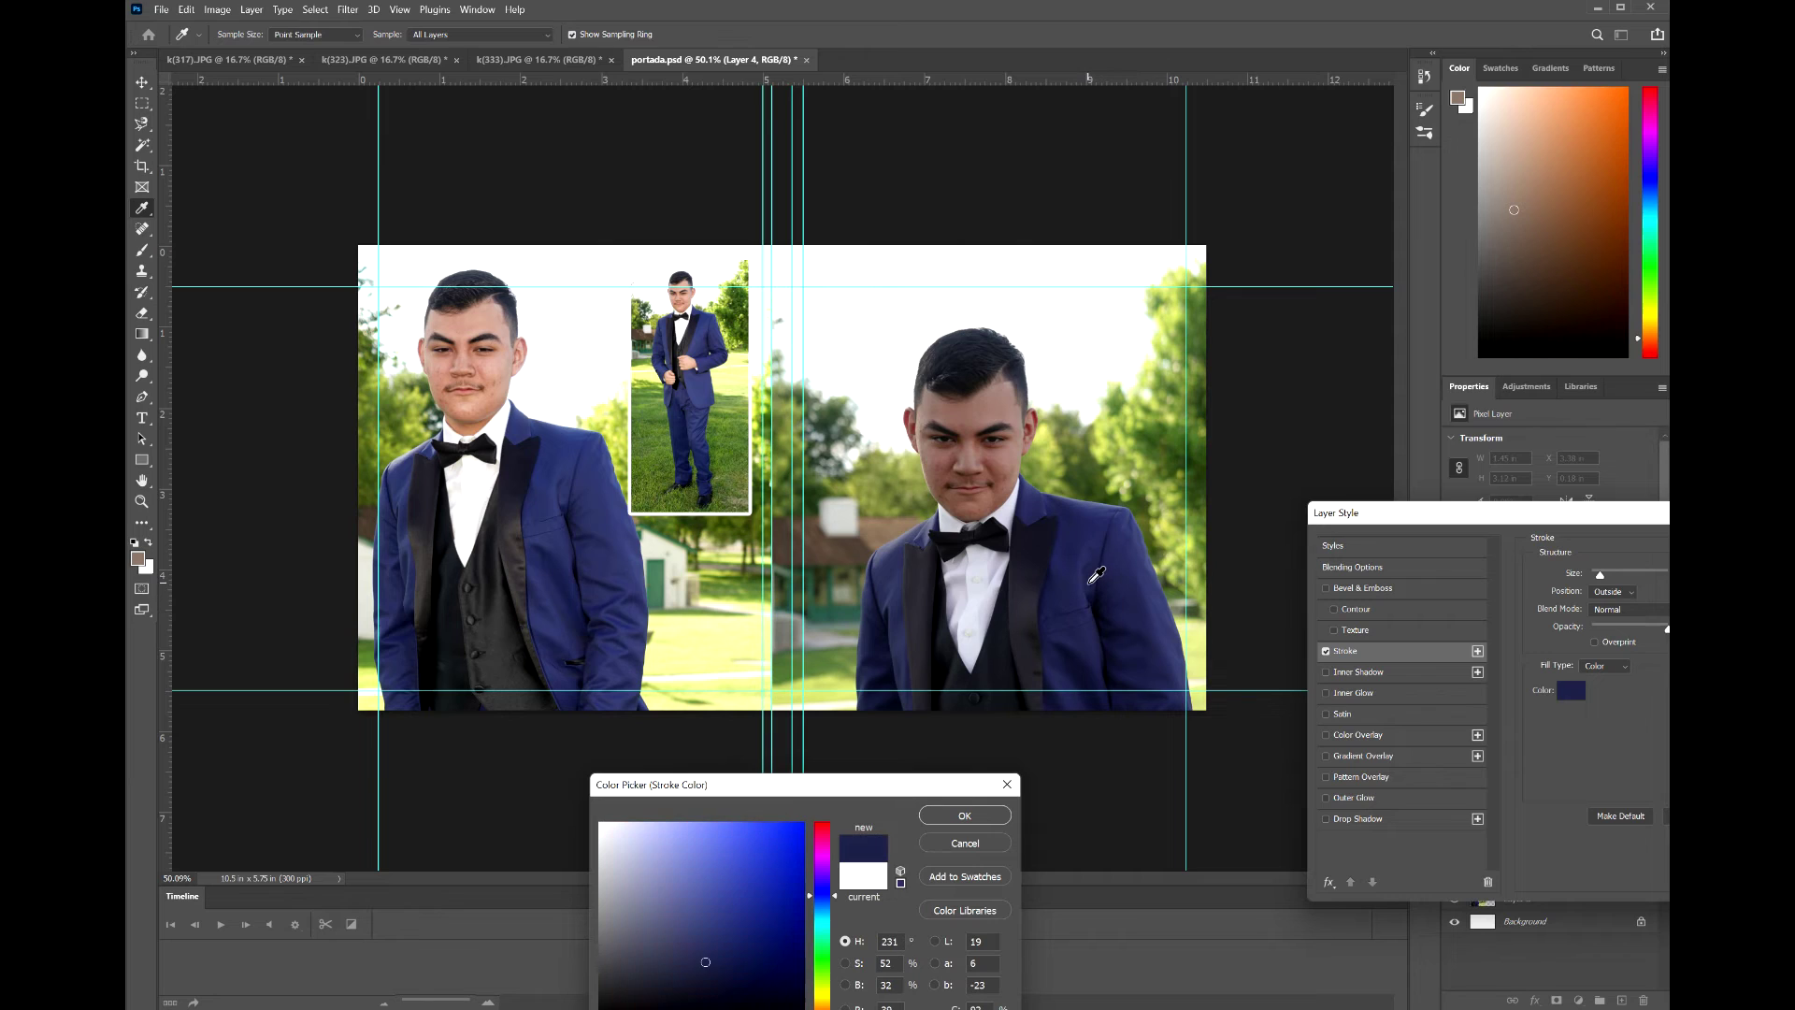
click(1073, 559)
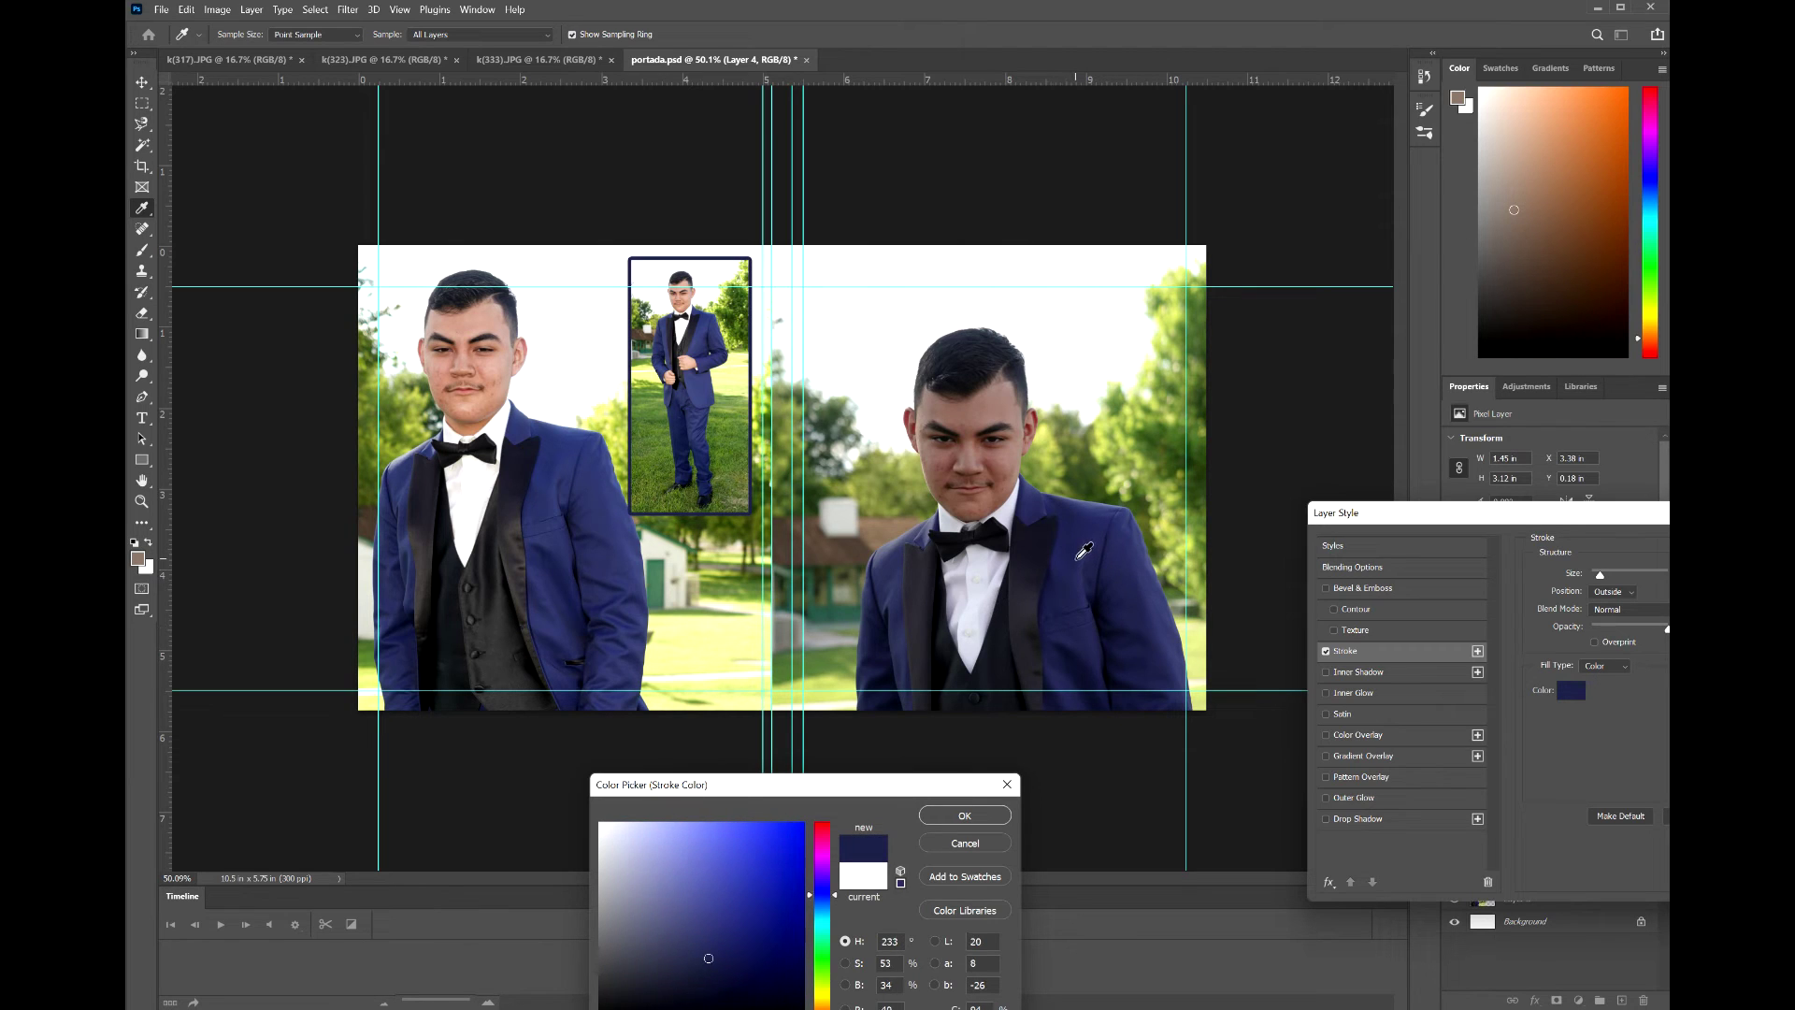
click(1090, 534)
click(951, 813)
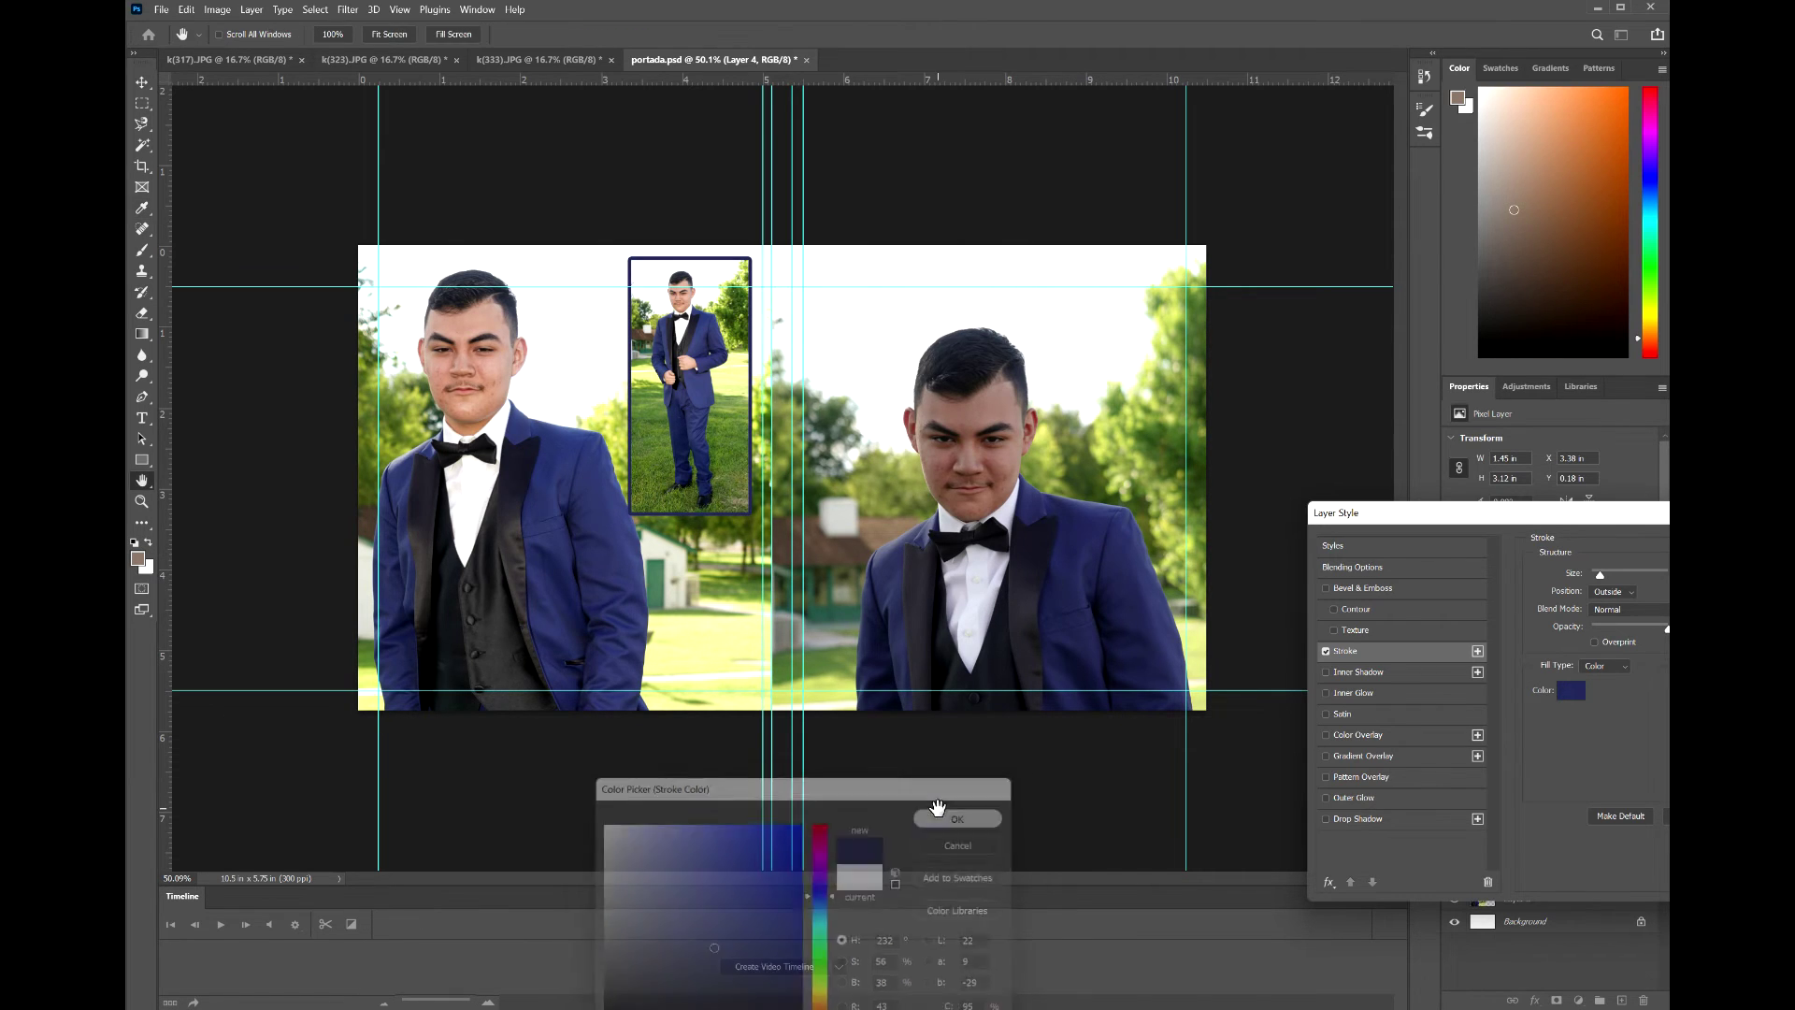
click(1400, 818)
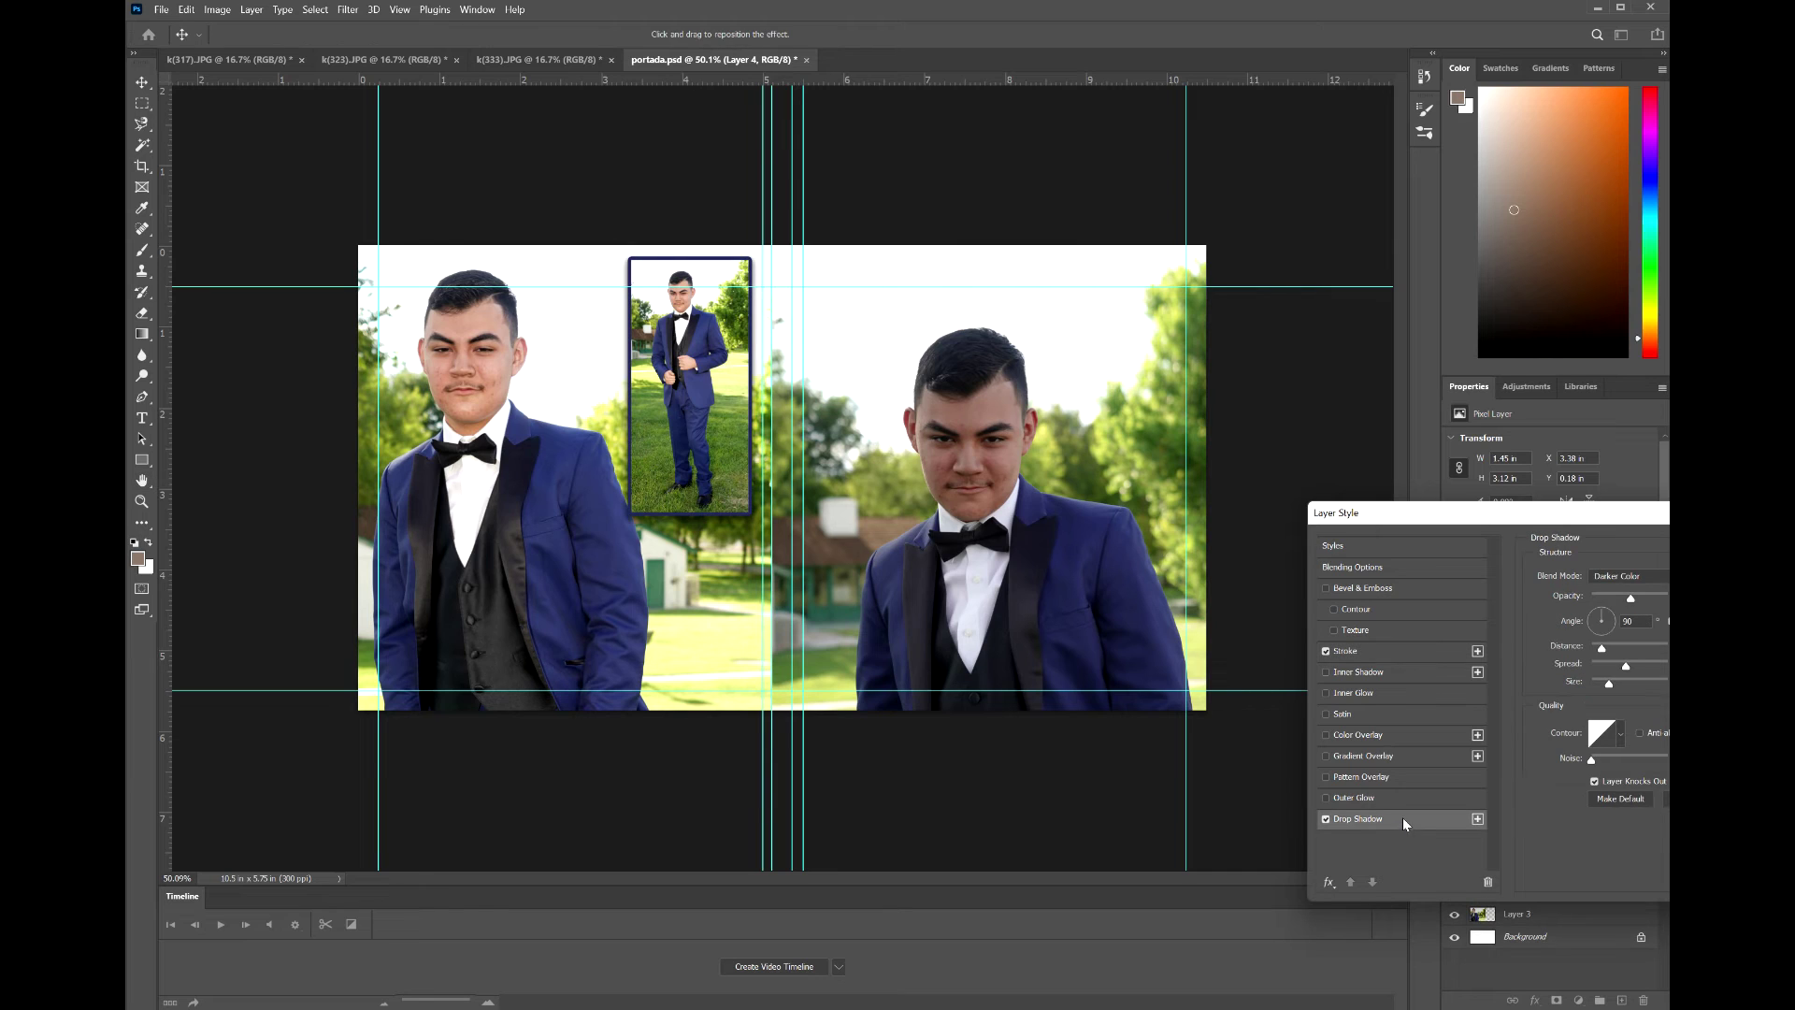
- Add a text box above the head on the cover's right half containing the title "Mis Quince"
click(140, 420)
drag(824, 259, 1139, 328)
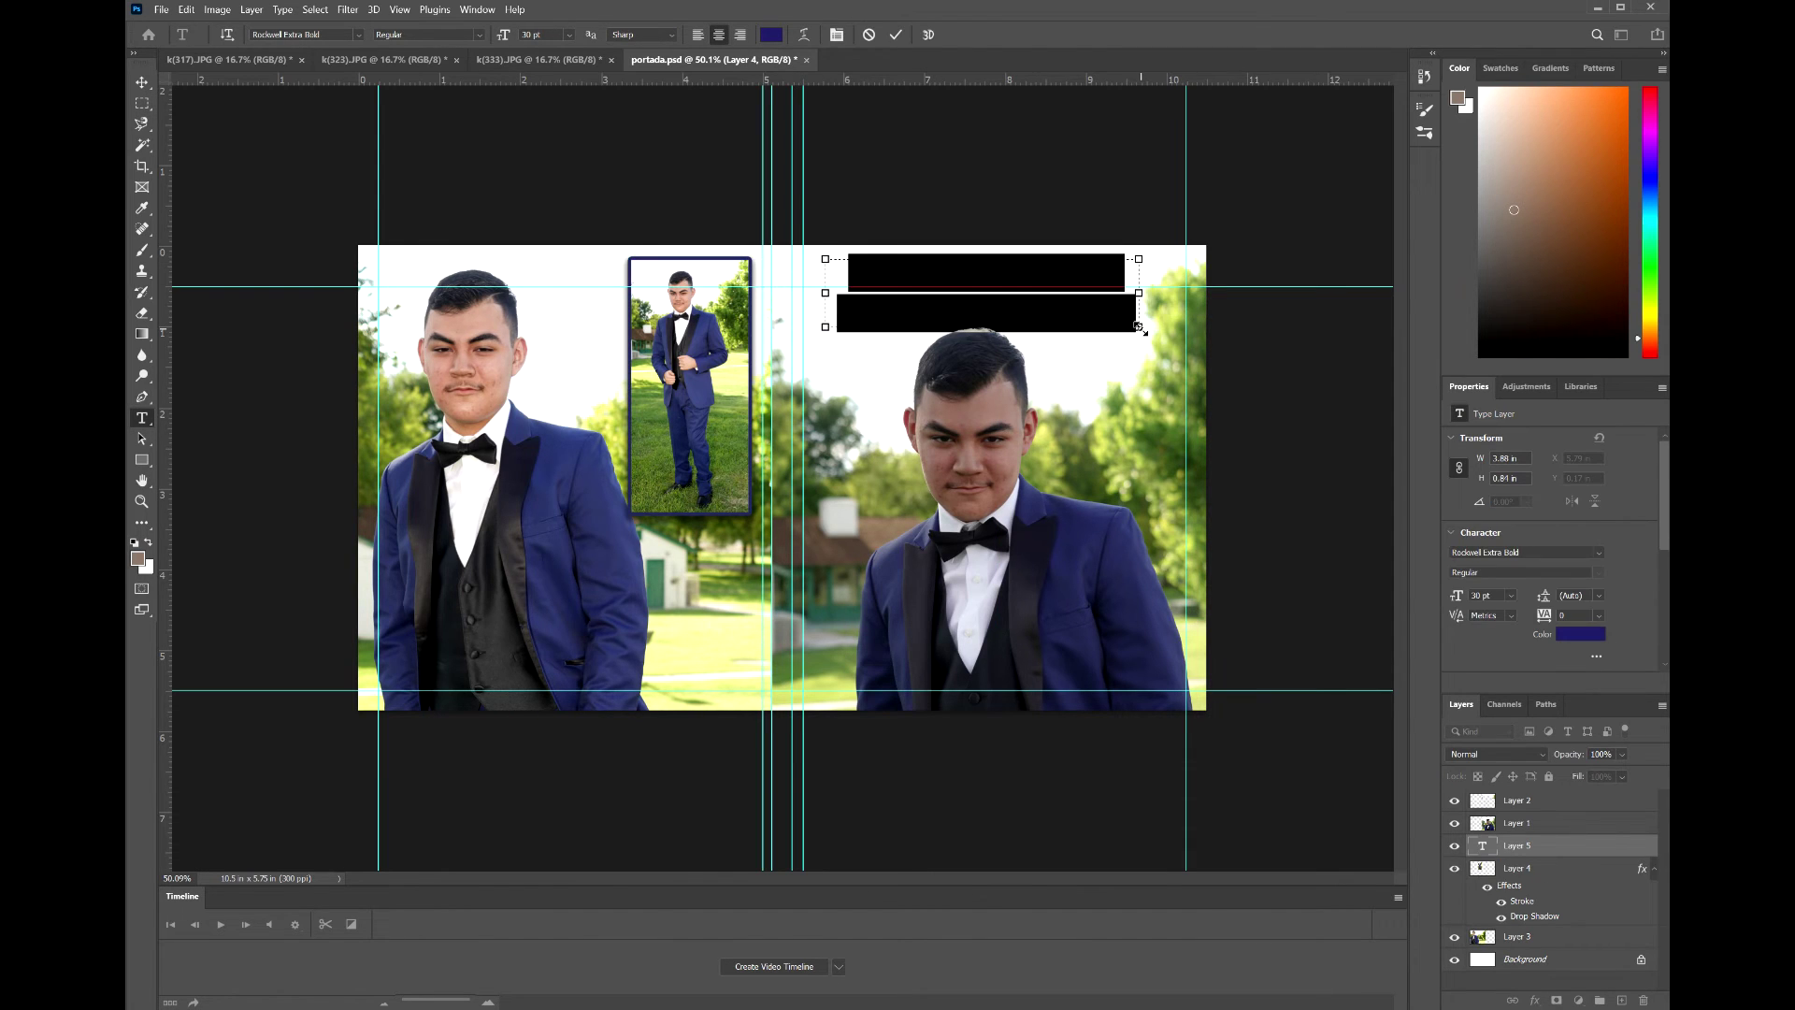
key(BackSpace)
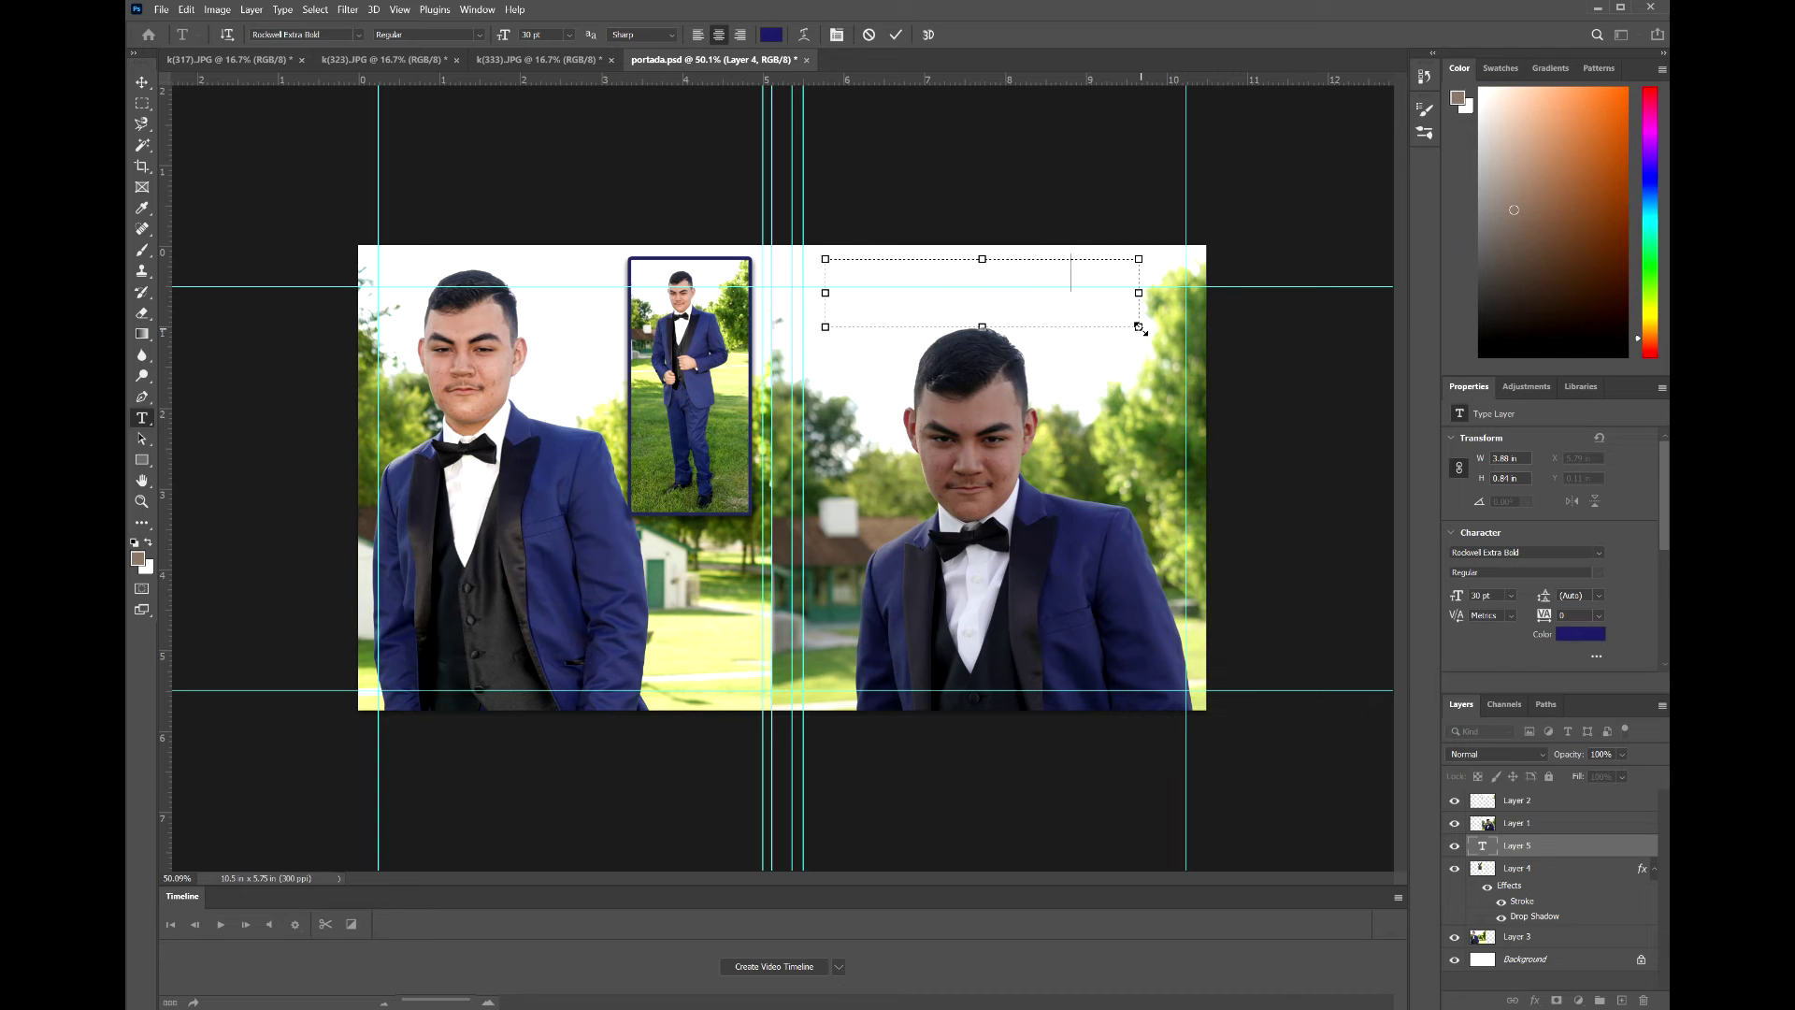
click(1475, 853)
- Apply a Color Overlay to the Mis Quince text layer in the dark blue sampled from the small photo's frame
double_click(1594, 852)
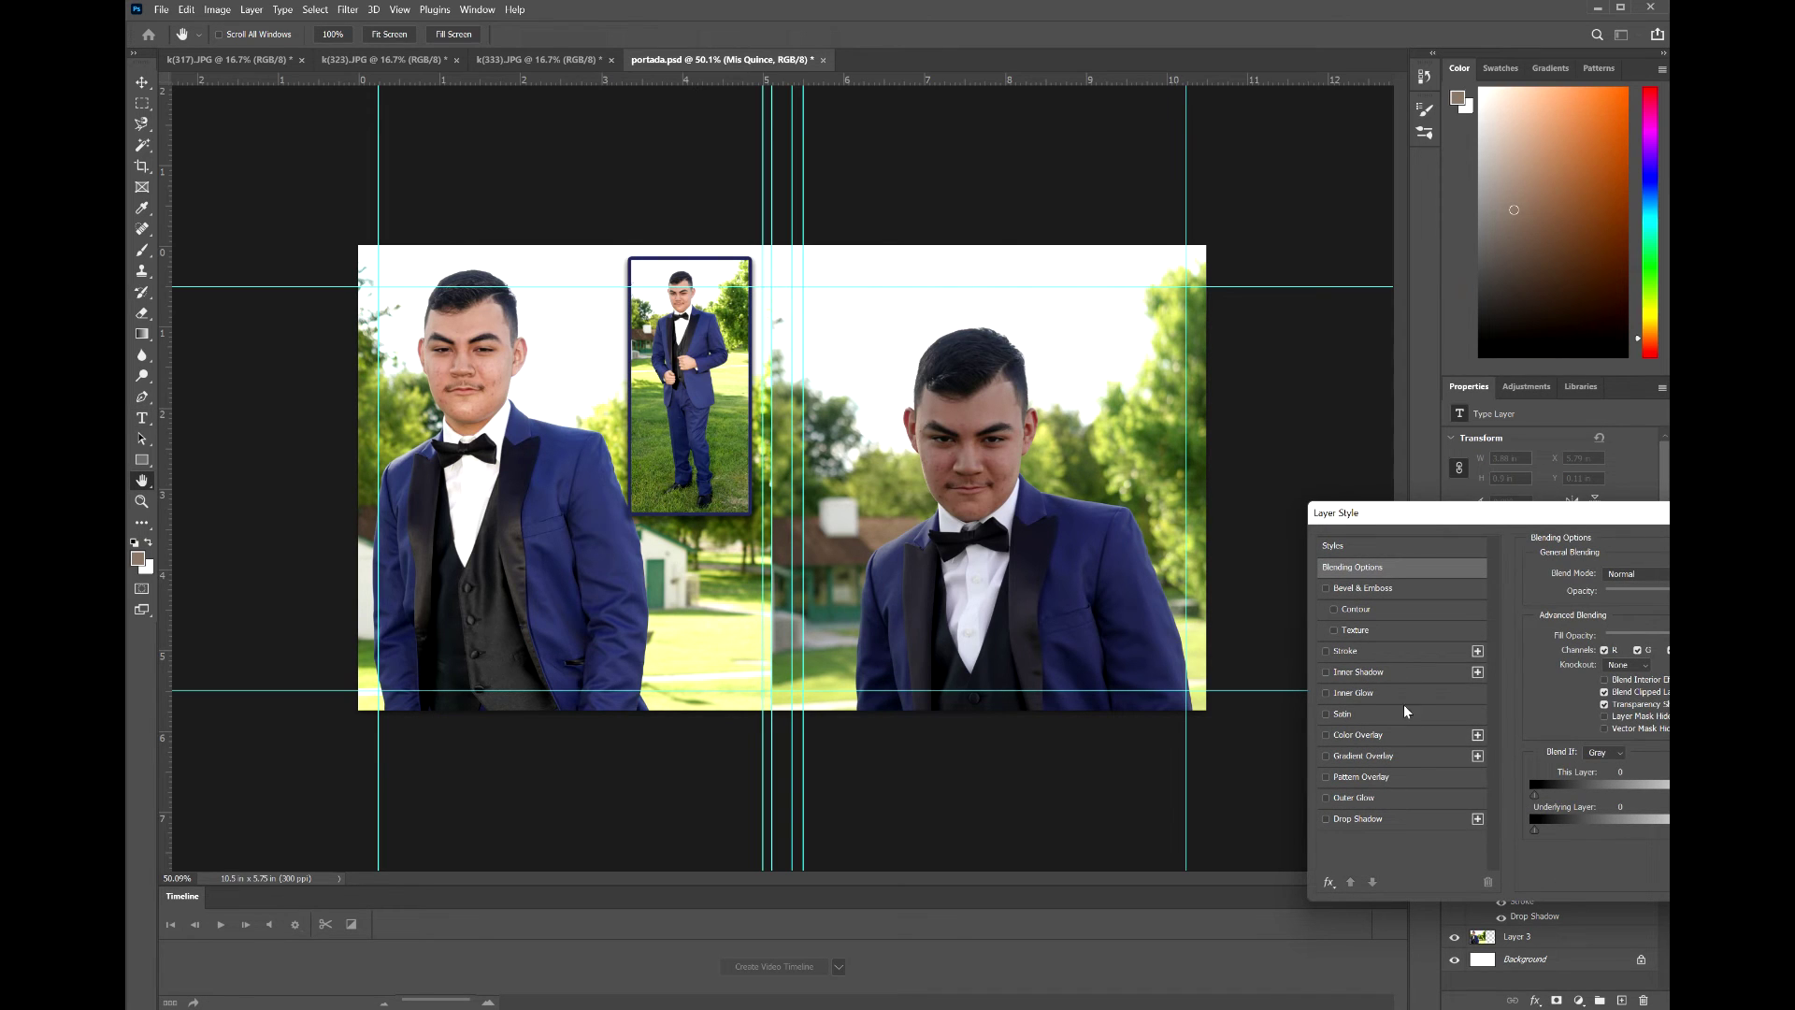
click(1418, 732)
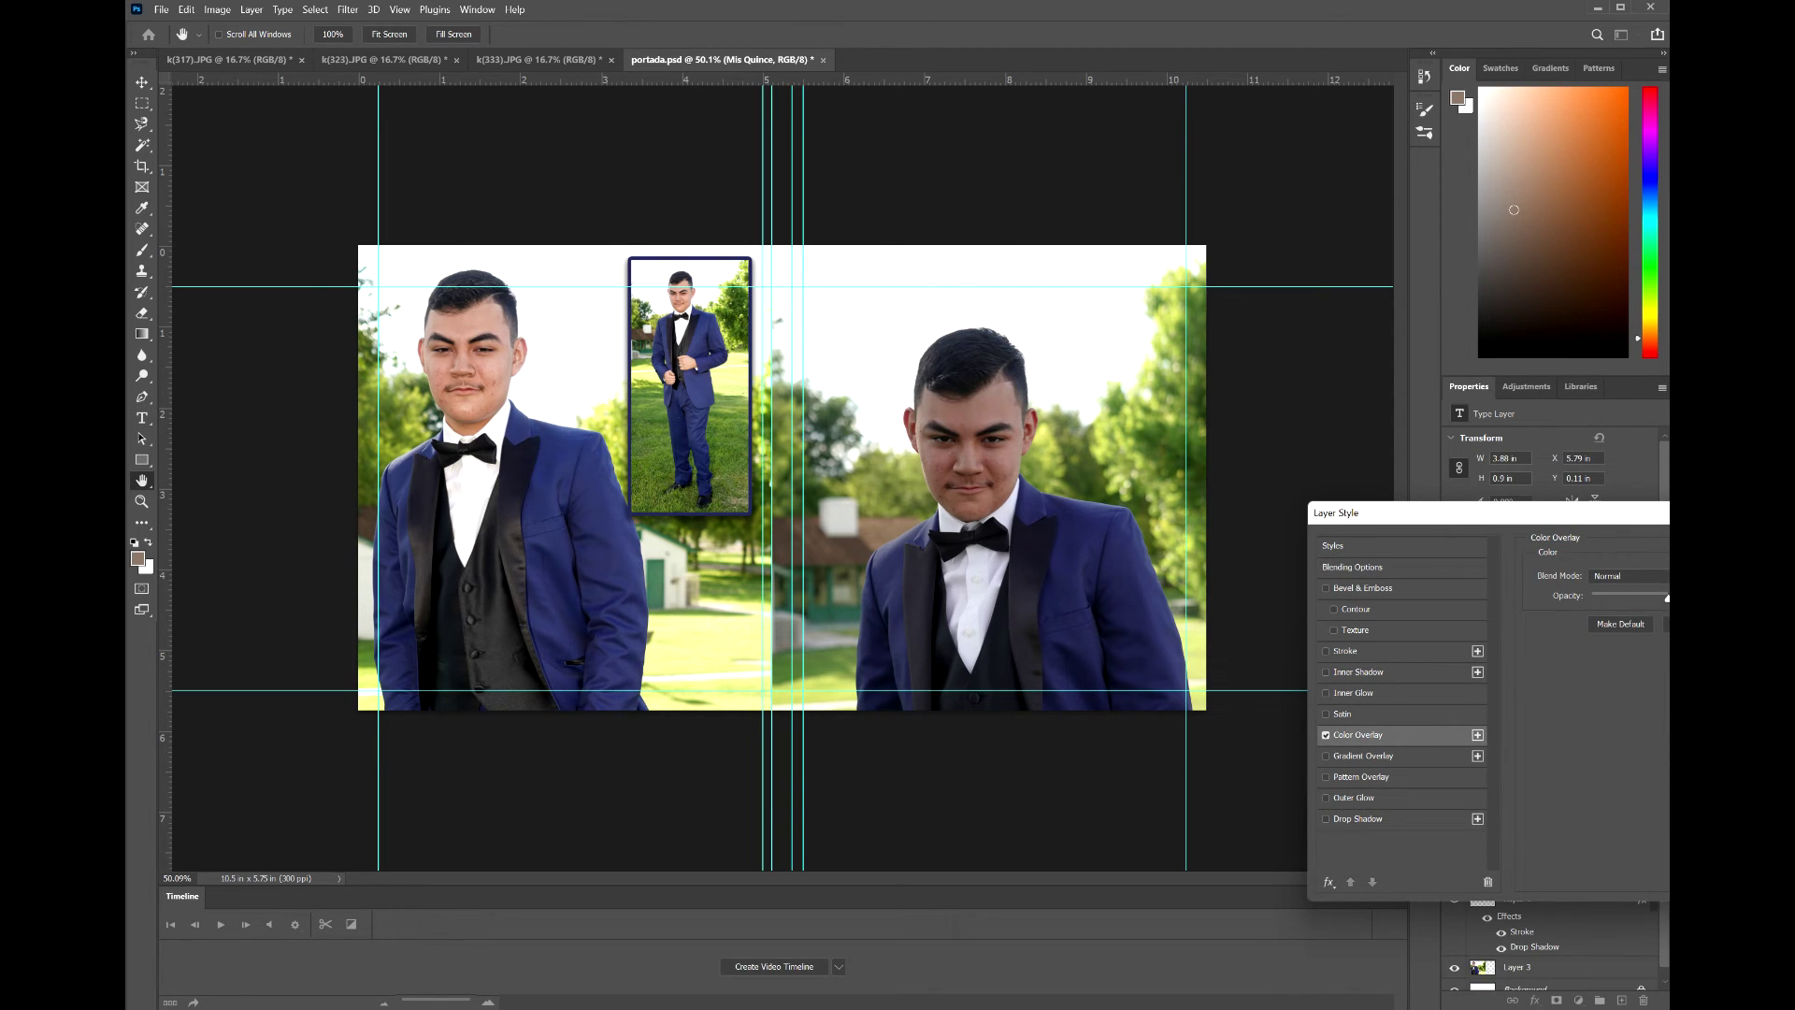
click(1664, 576)
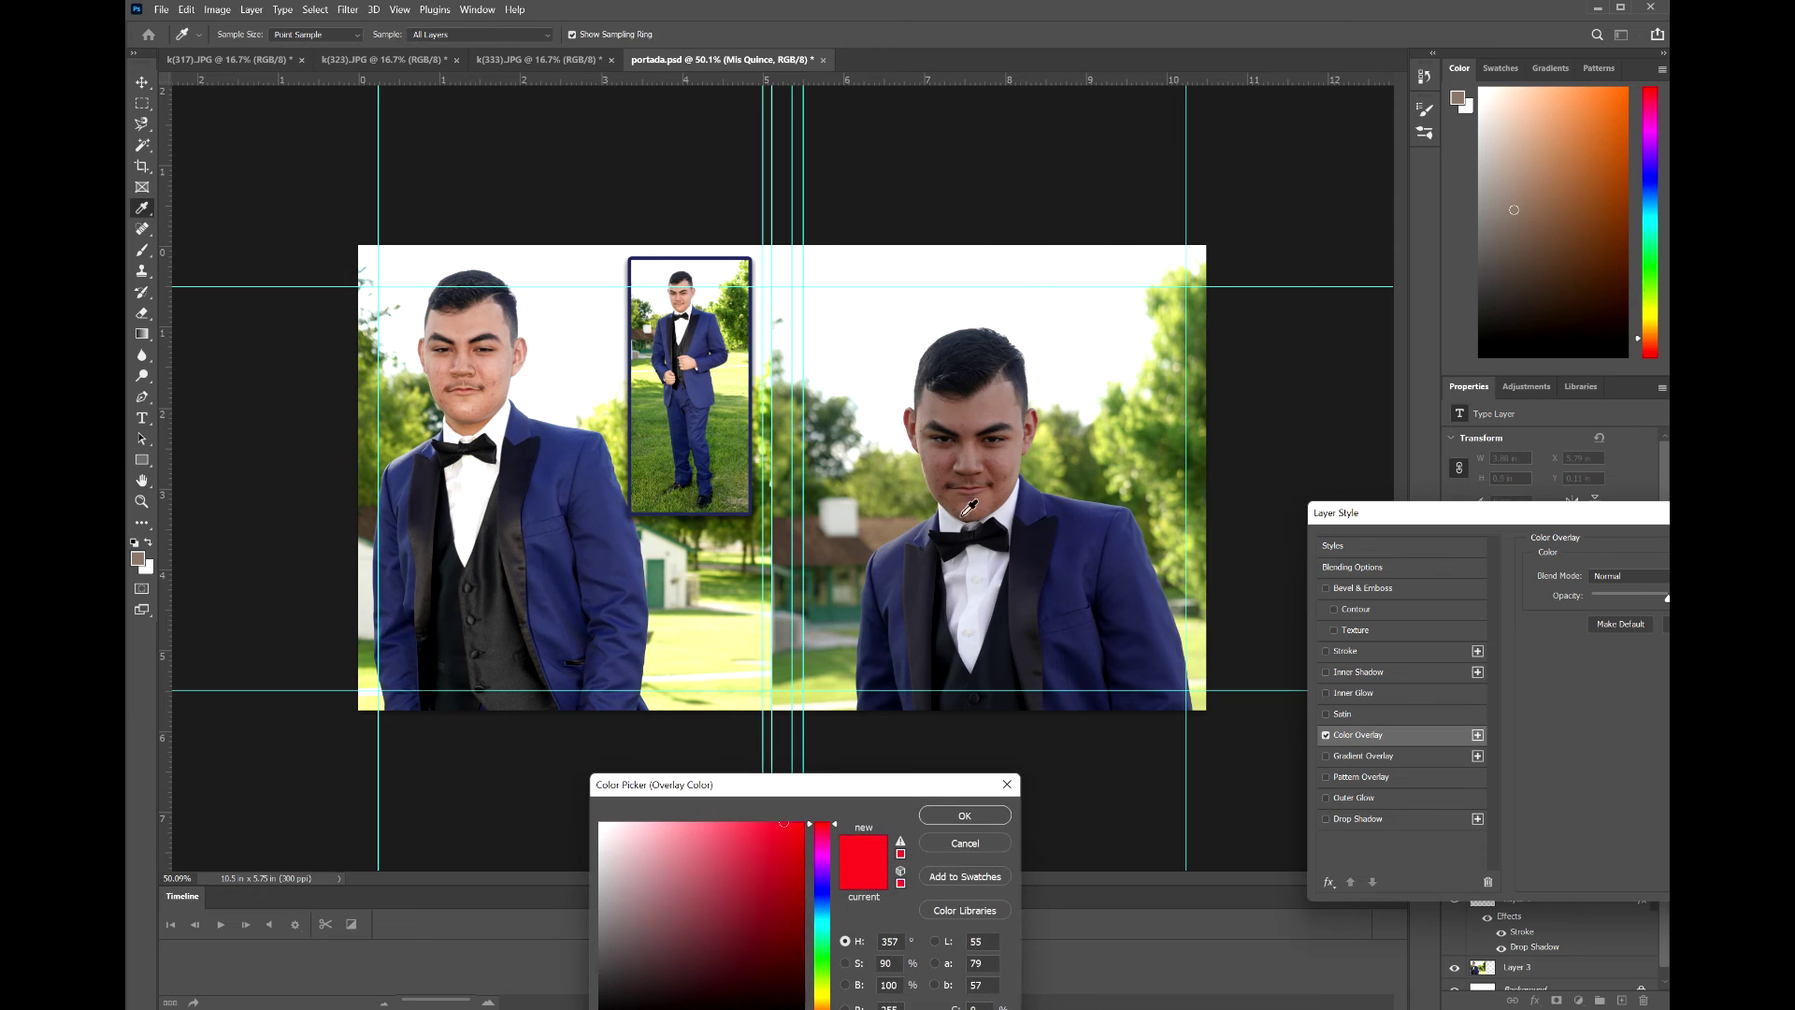
click(749, 512)
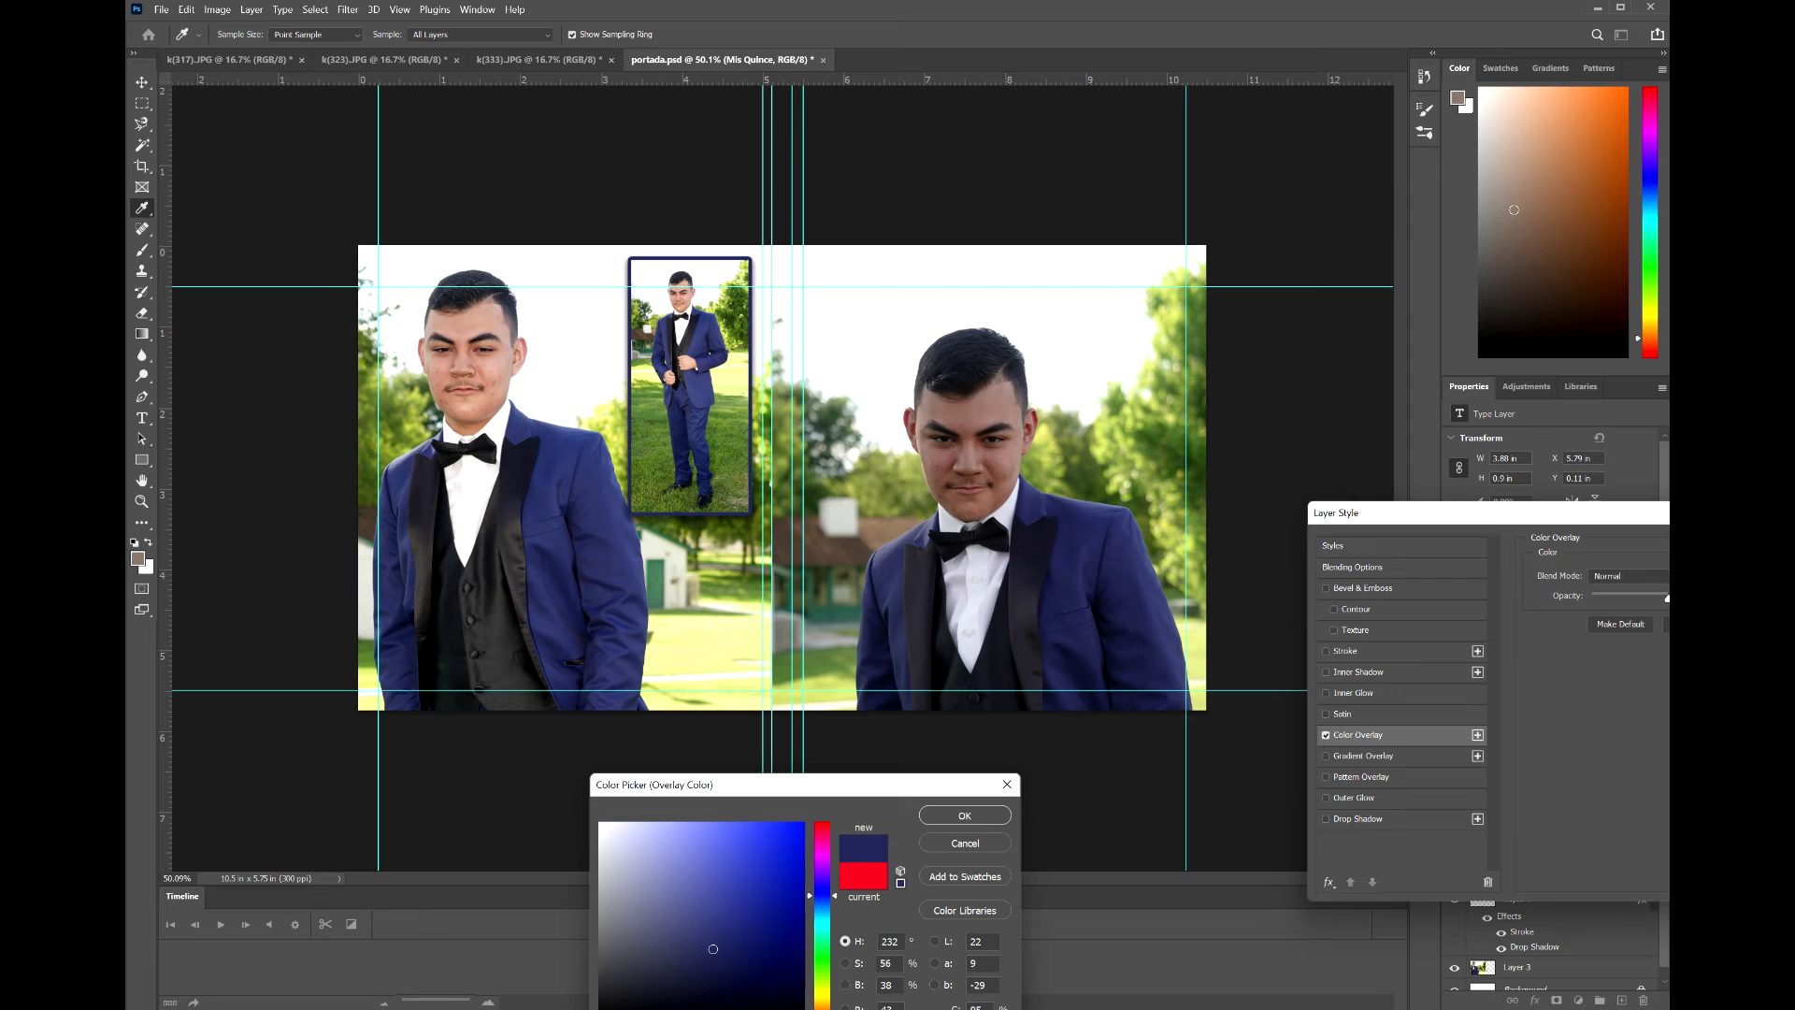
click(989, 819)
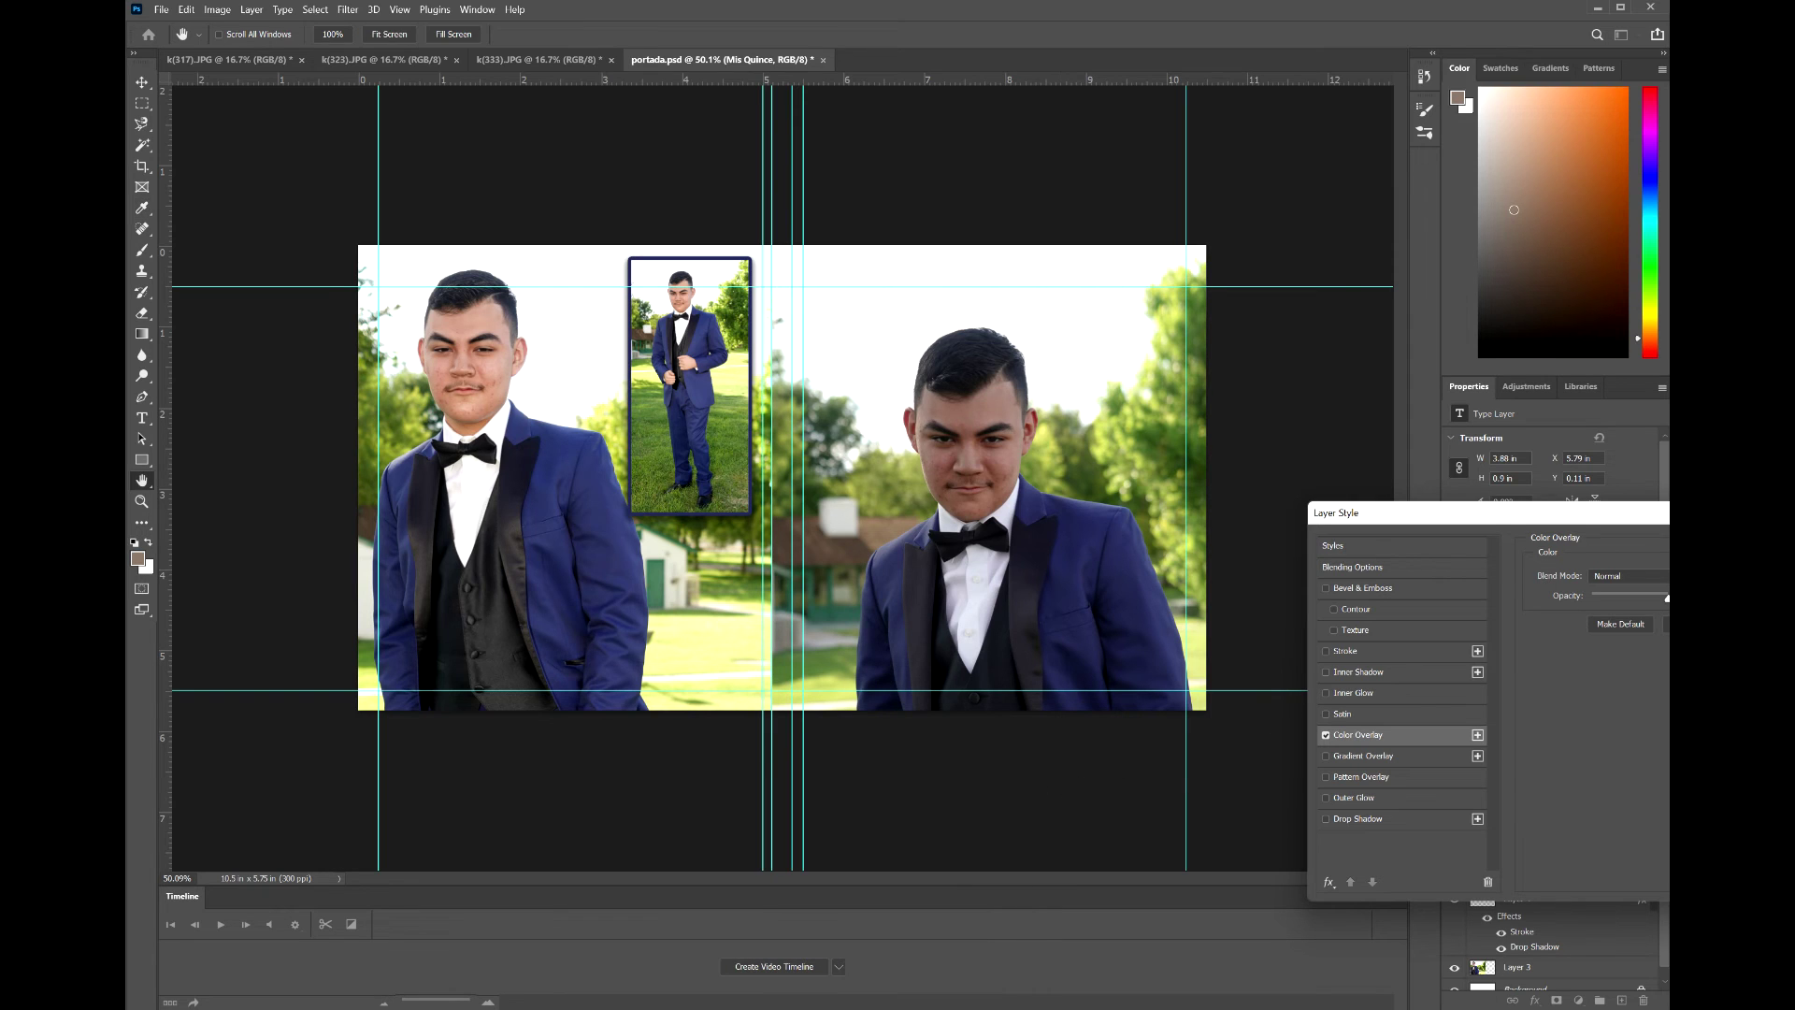
key(Return)
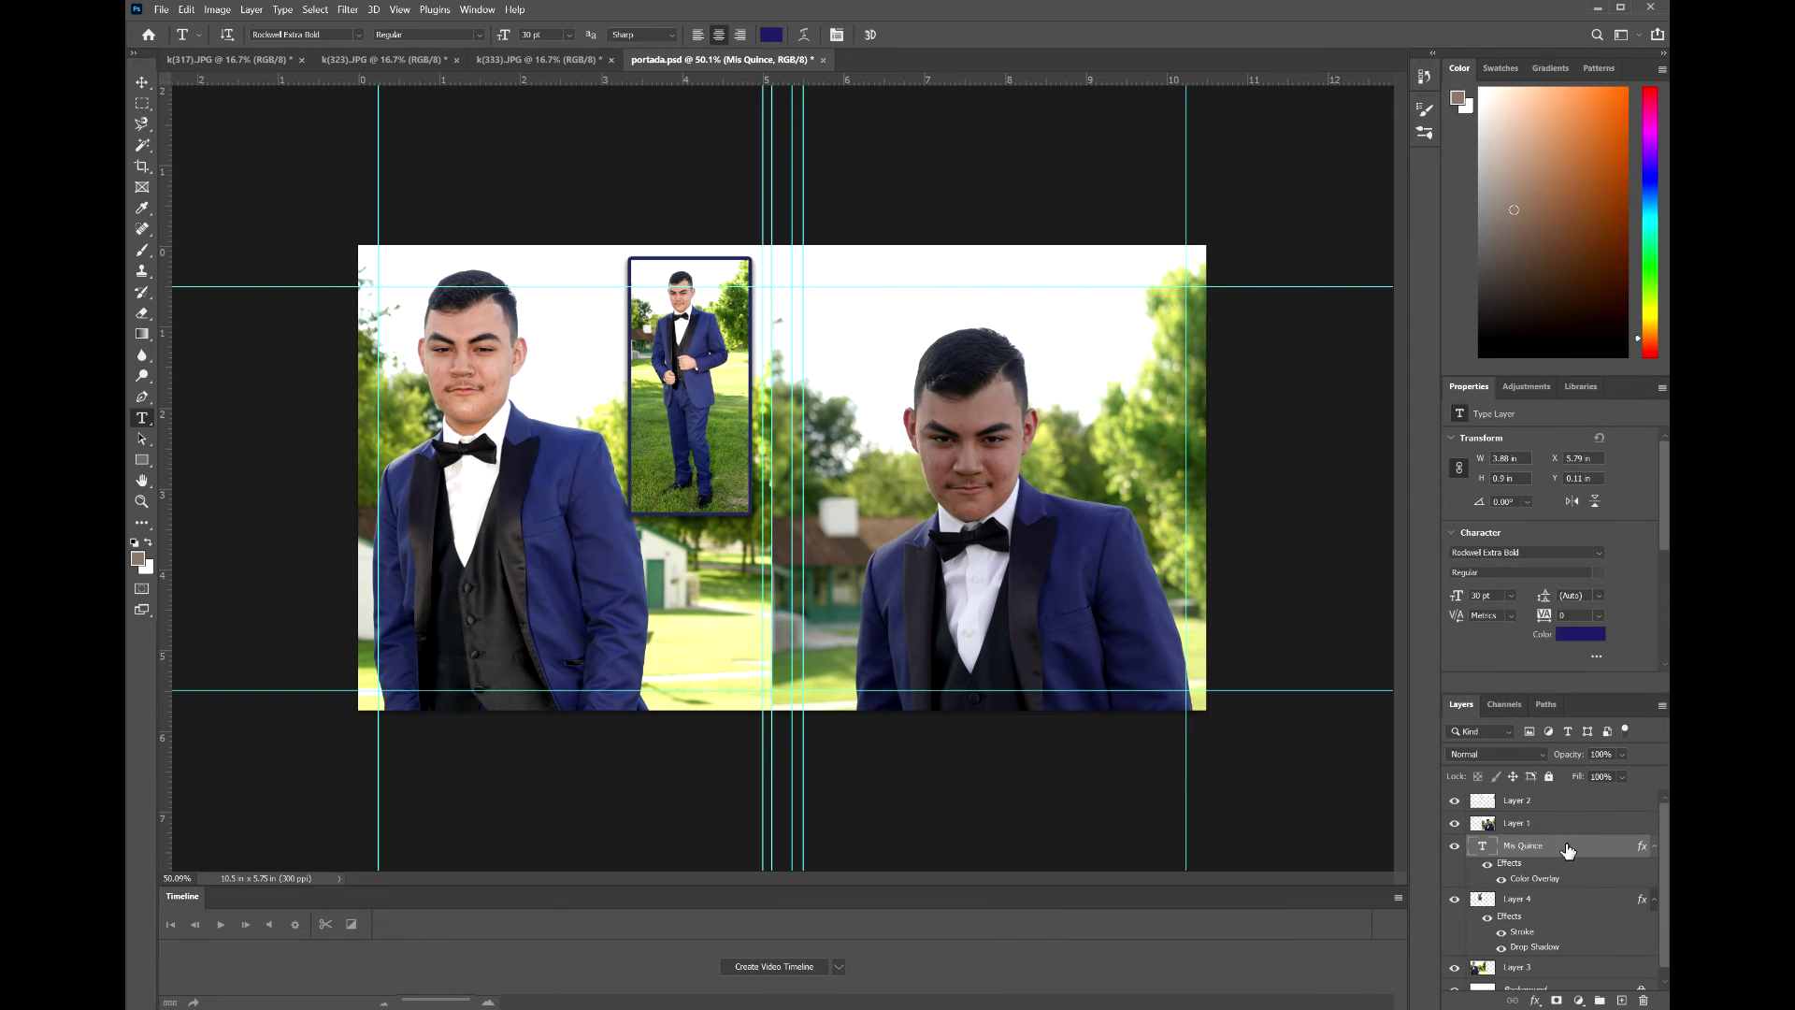
- Move the Mis Quince layer above Layer 2 and shift the title slightly down and to the right
drag(1571, 846, 1567, 802)
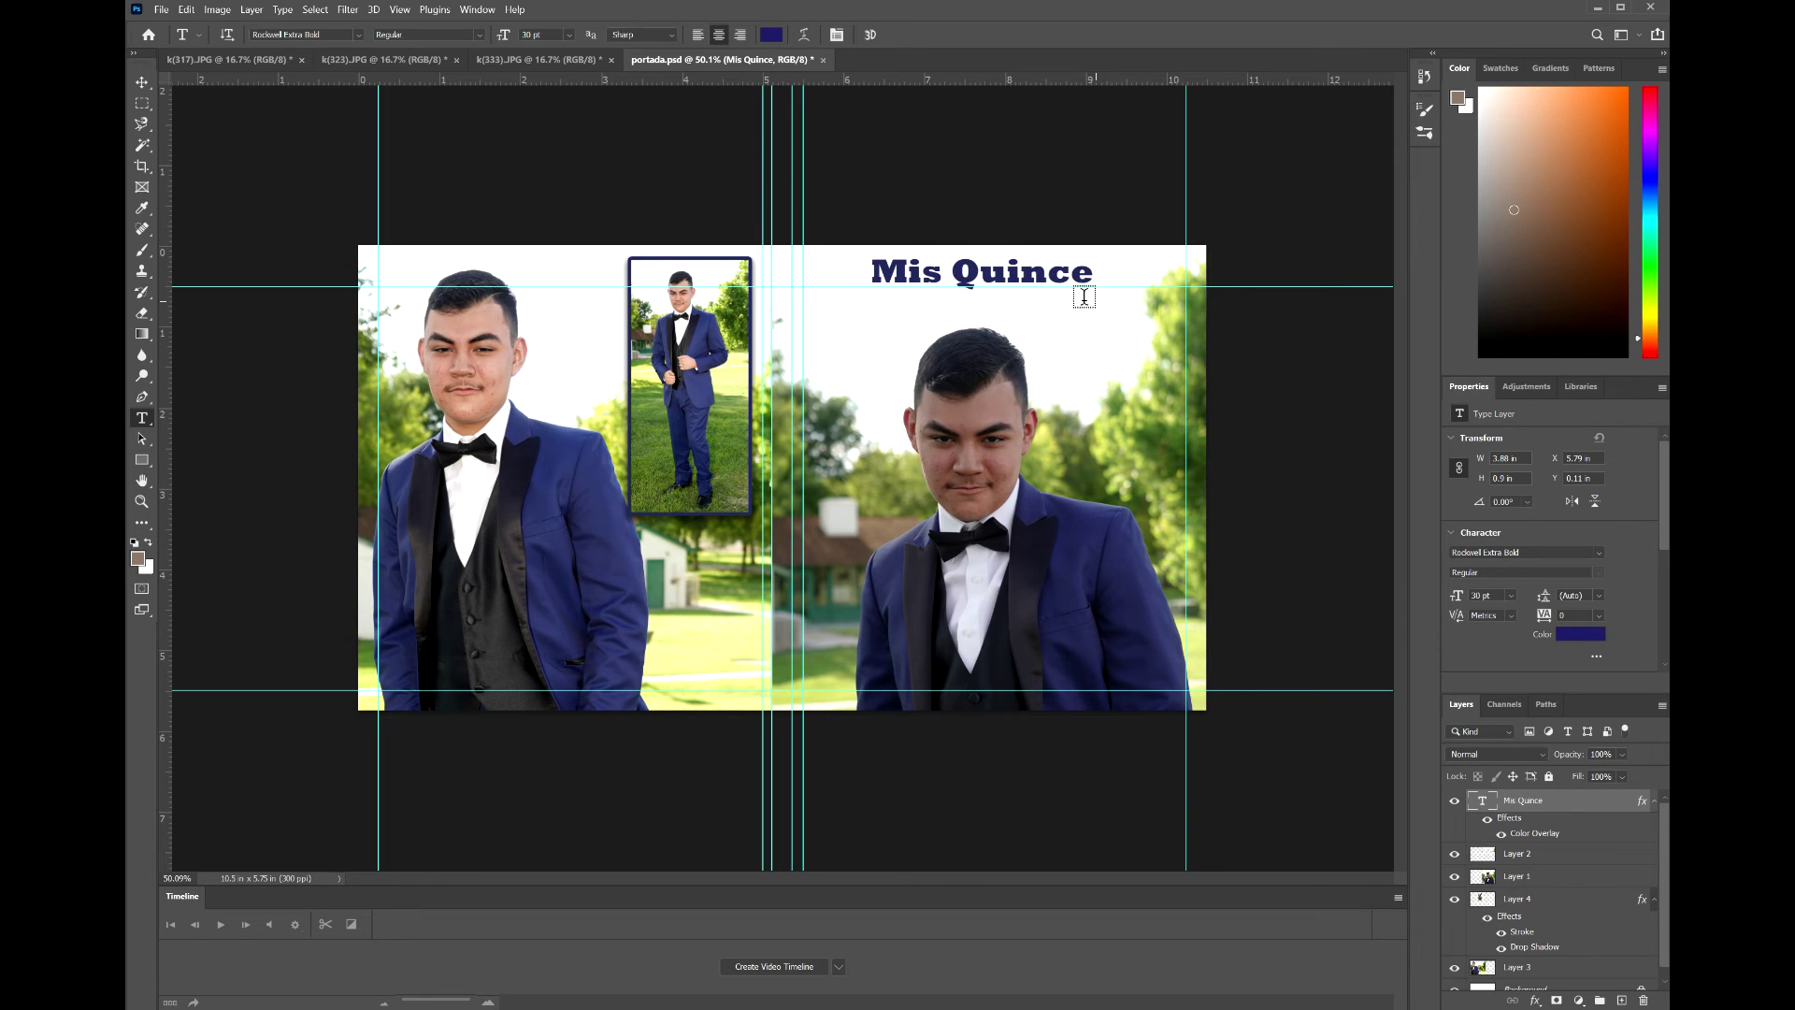
drag(1067, 277, 1071, 281)
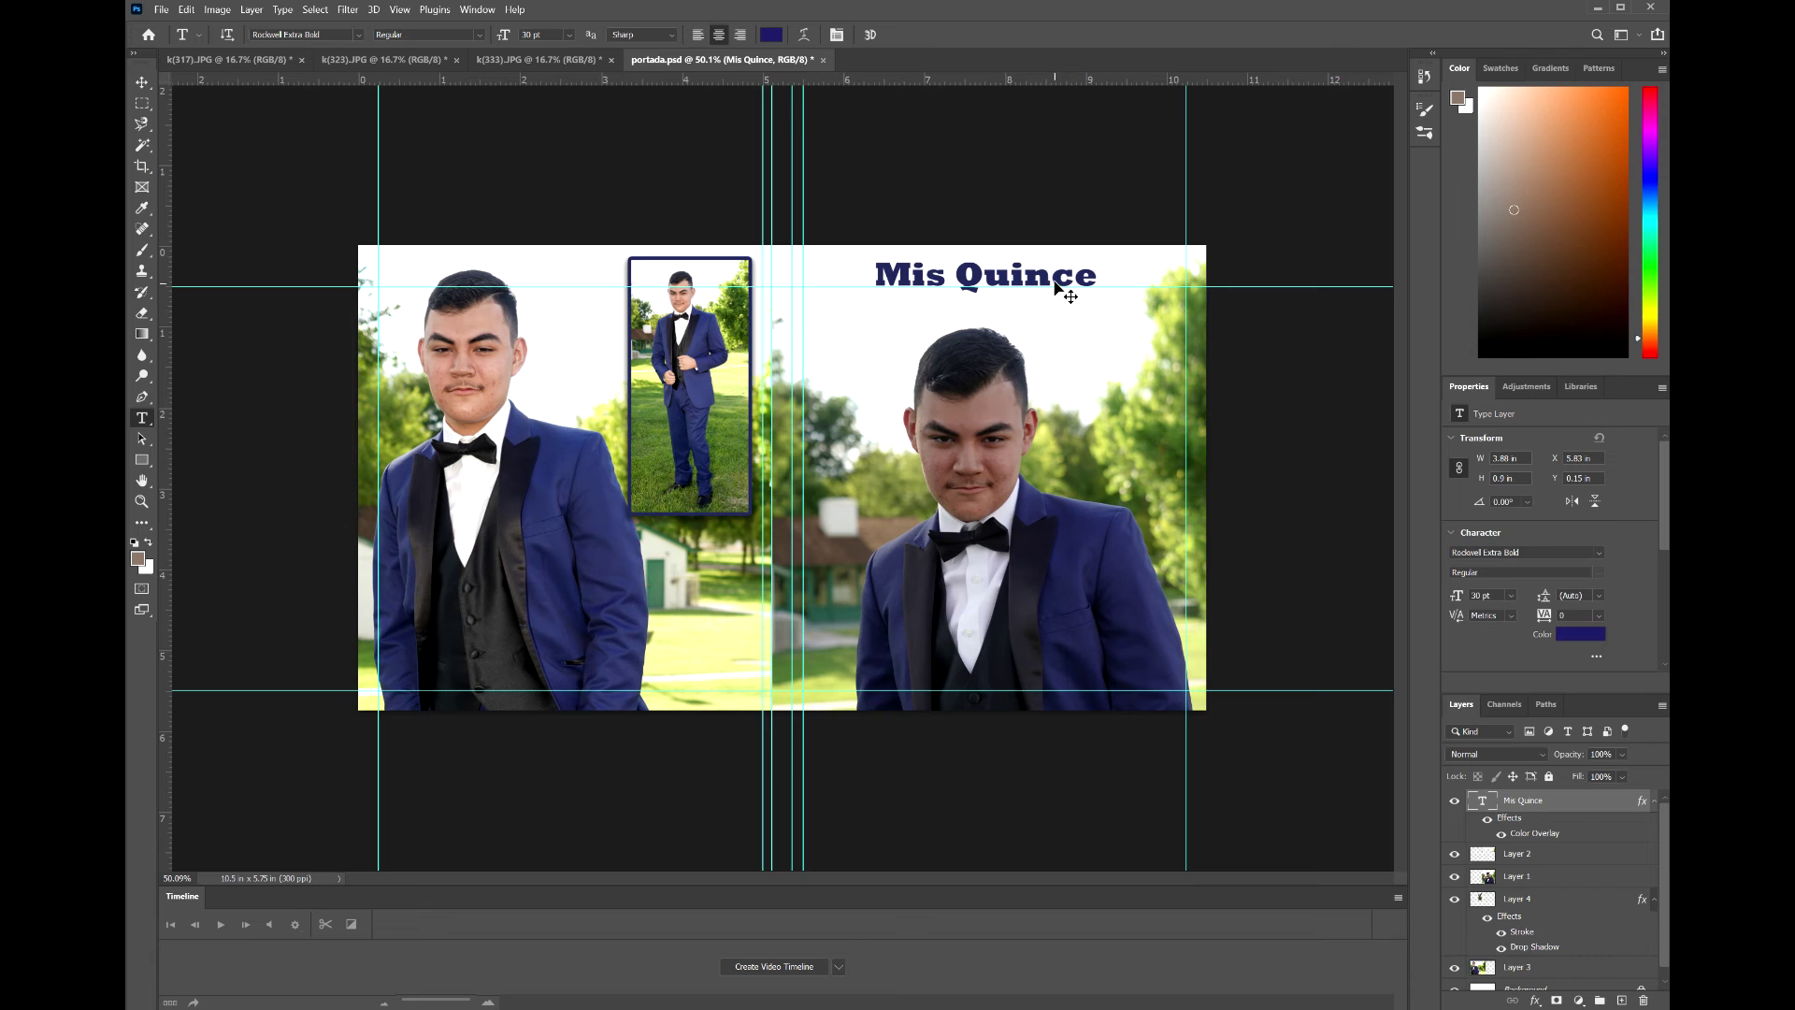
- Duplicate the title directly below itself, replace the copy's text with "8-13-22" and centre it under the title
drag(1059, 282, 1060, 319)
double_click(1486, 802)
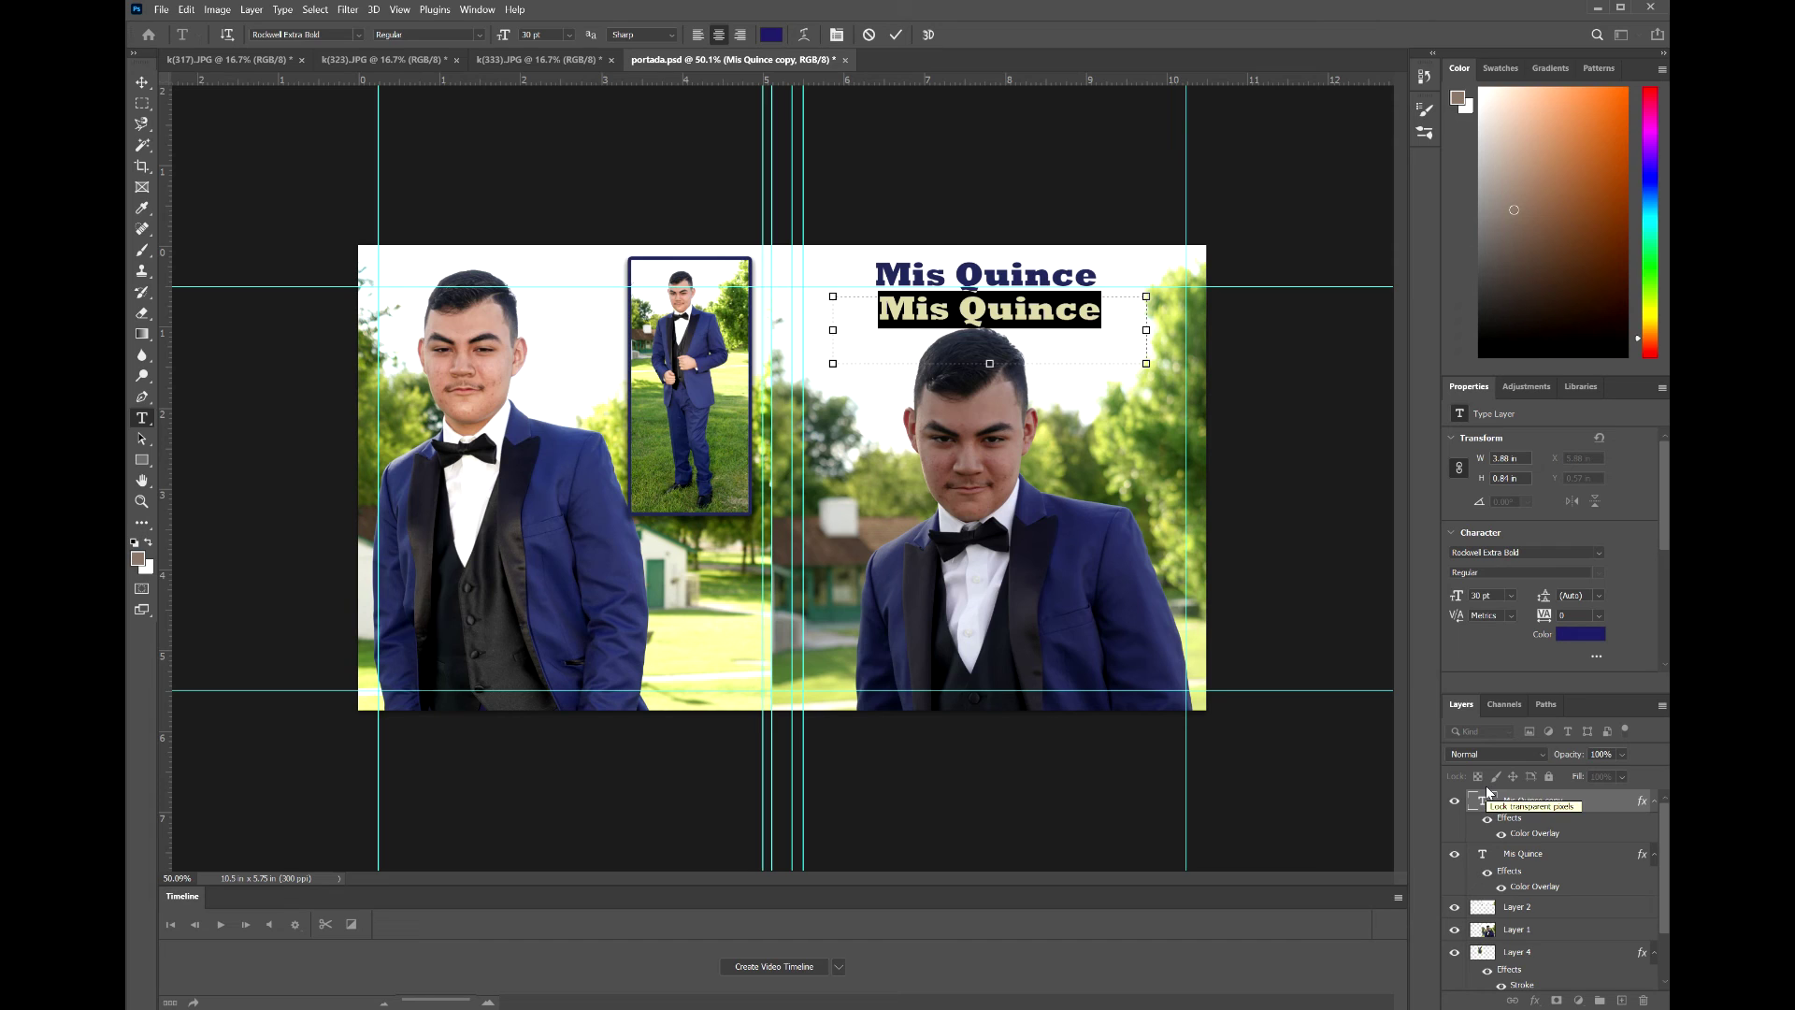
text(8-1)
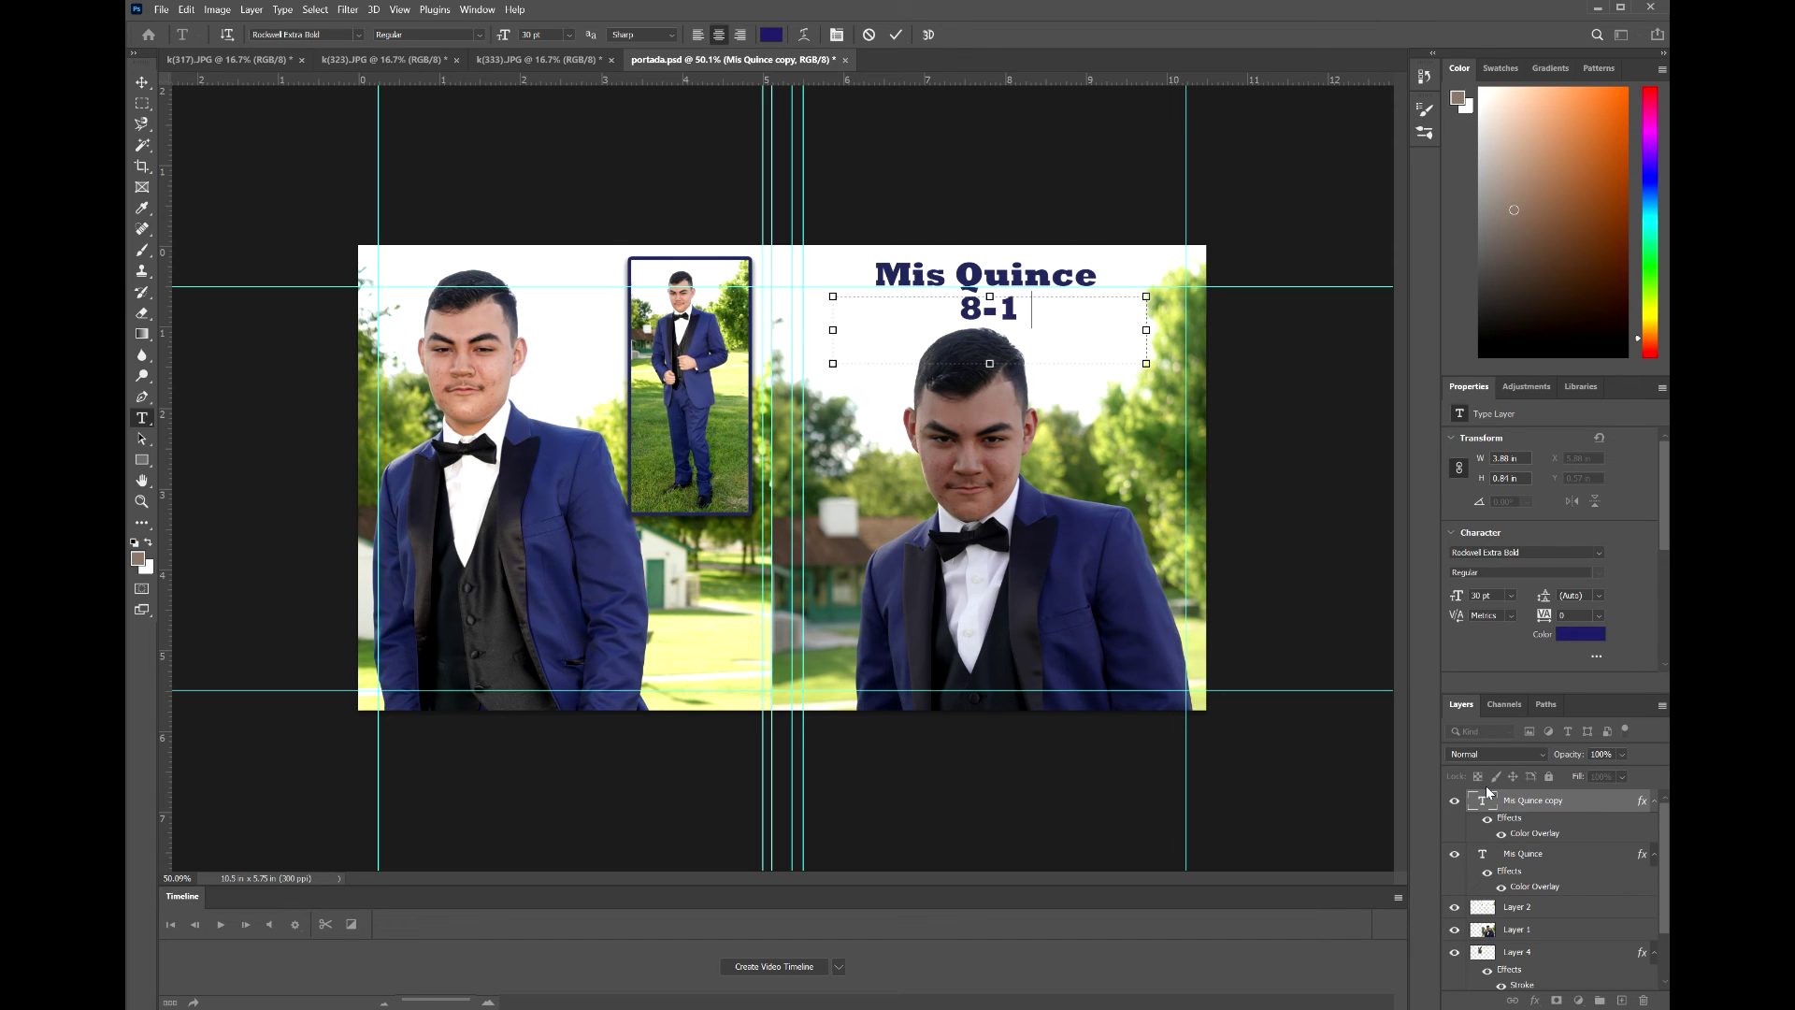
text(3-22)
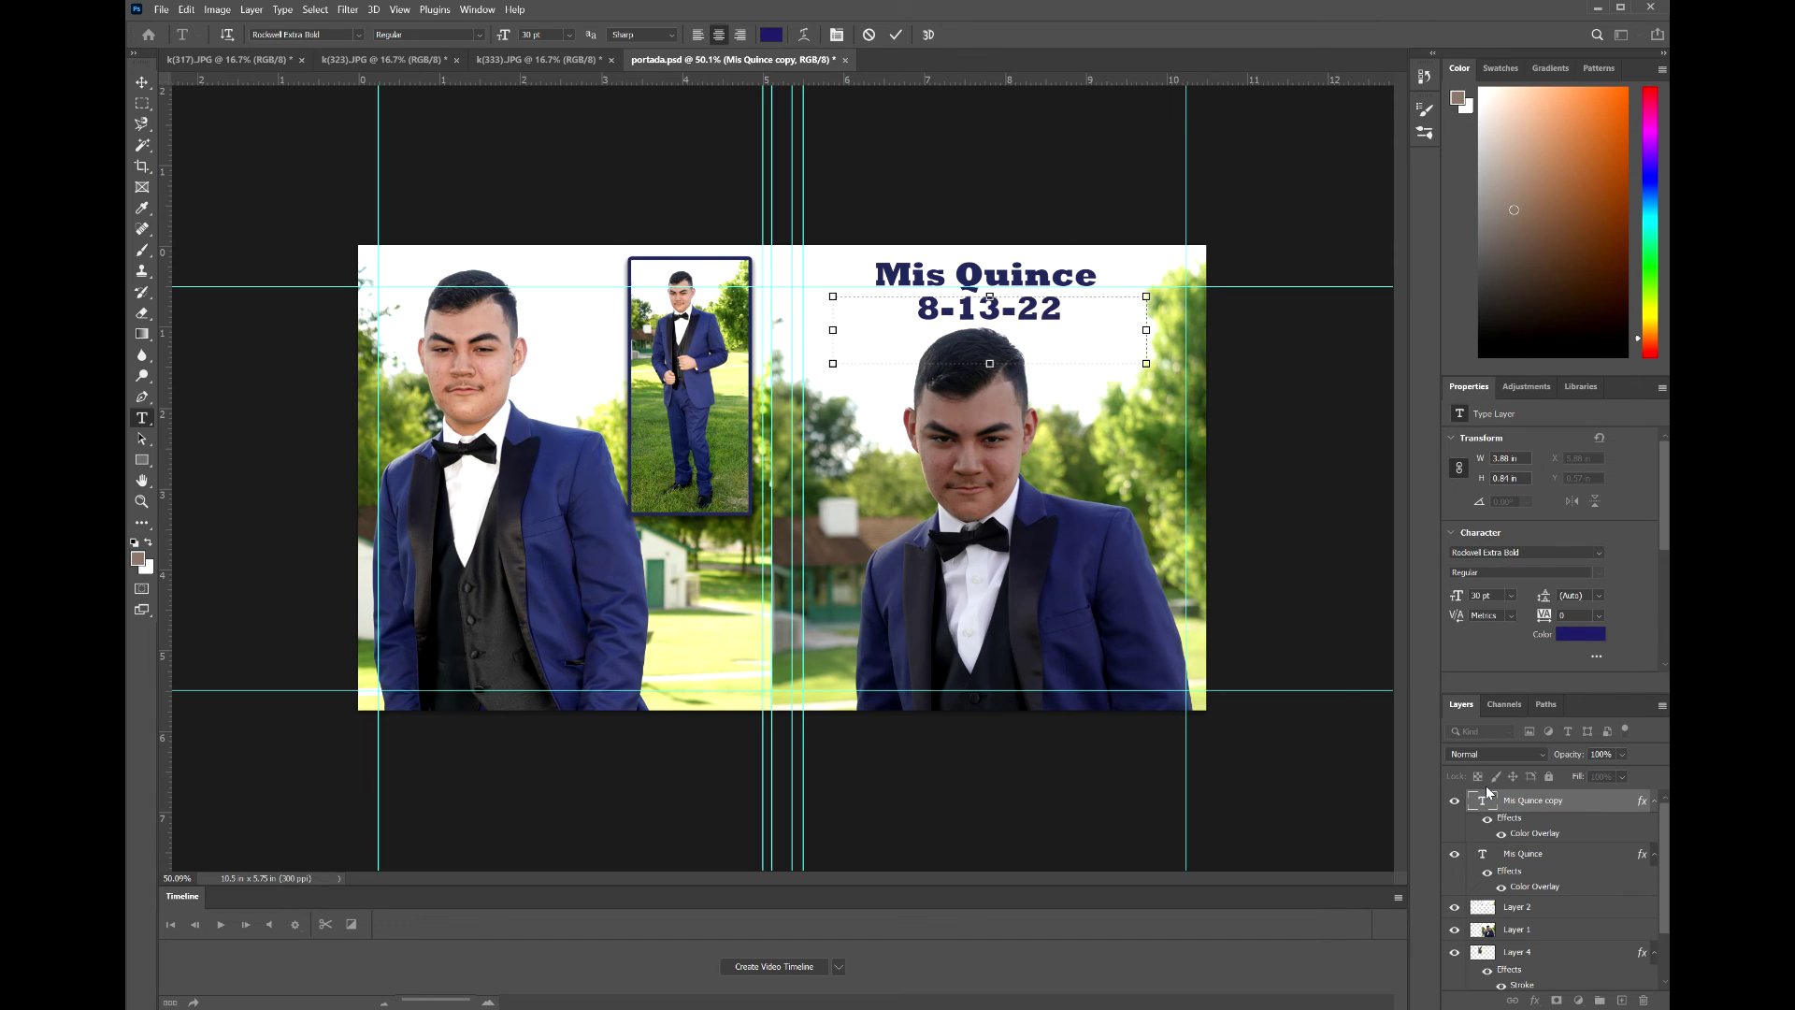
key(ctrl+Return)
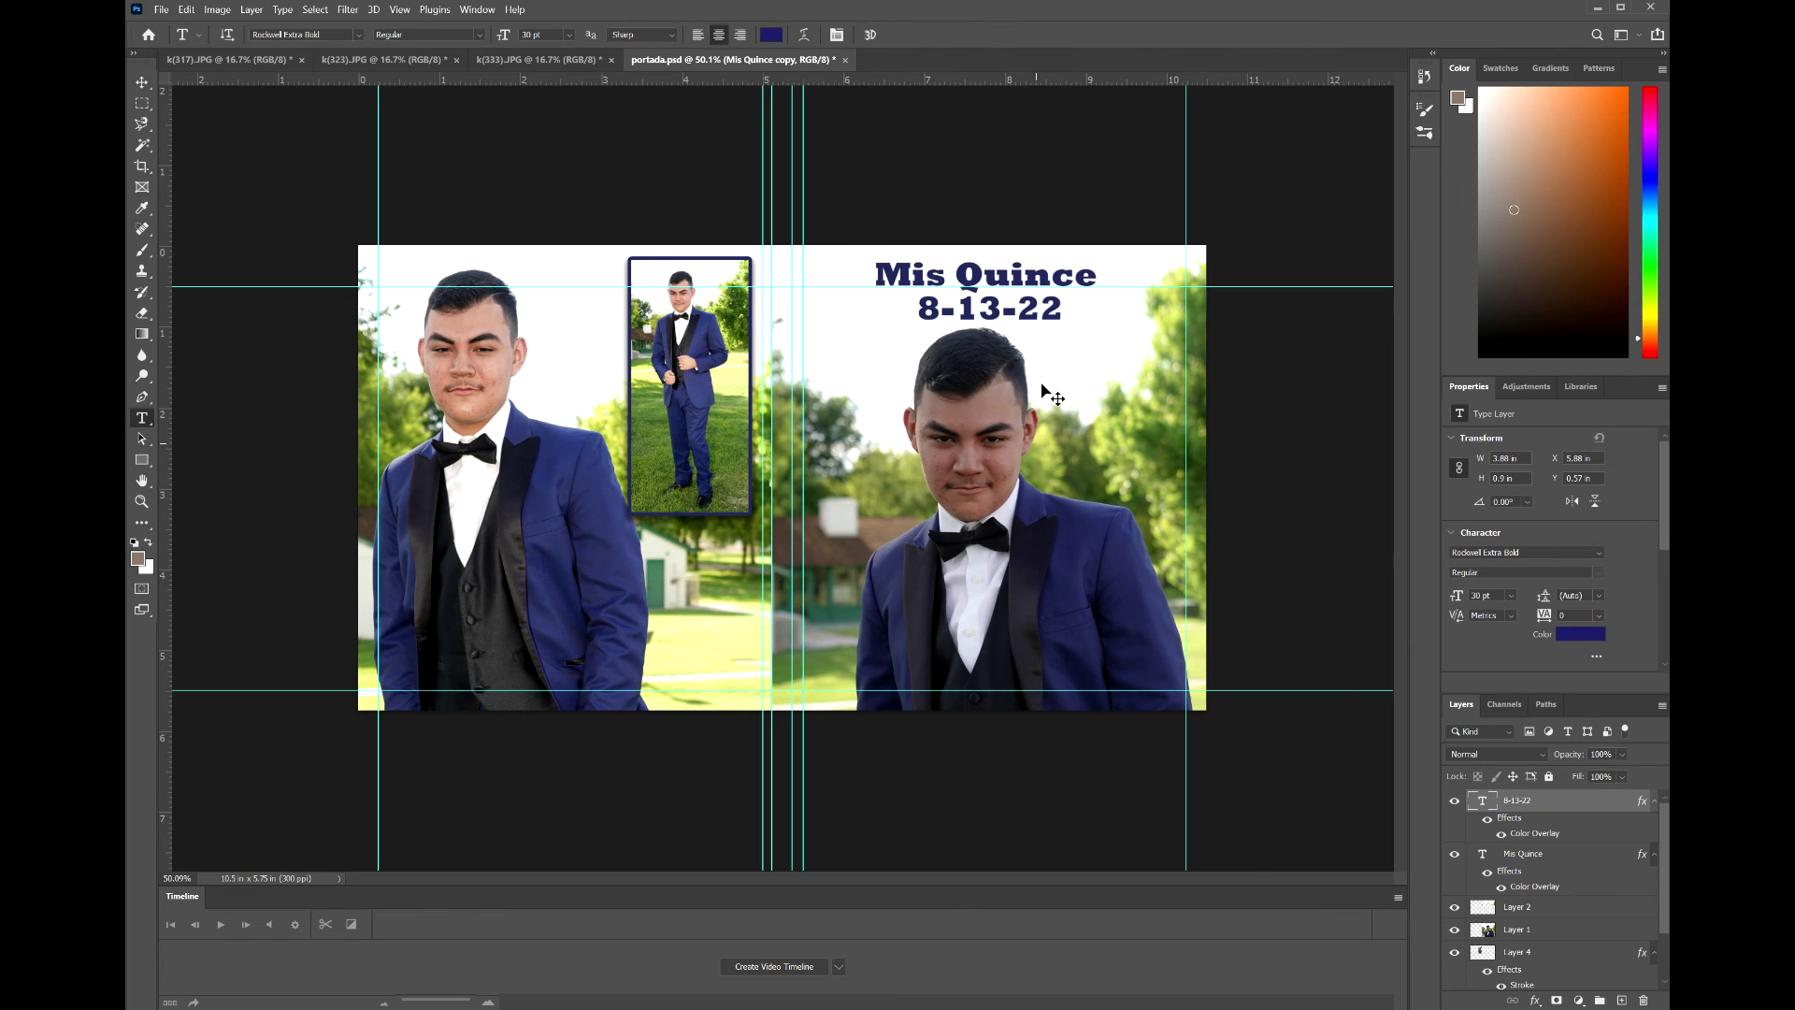
drag(1029, 315, 1023, 314)
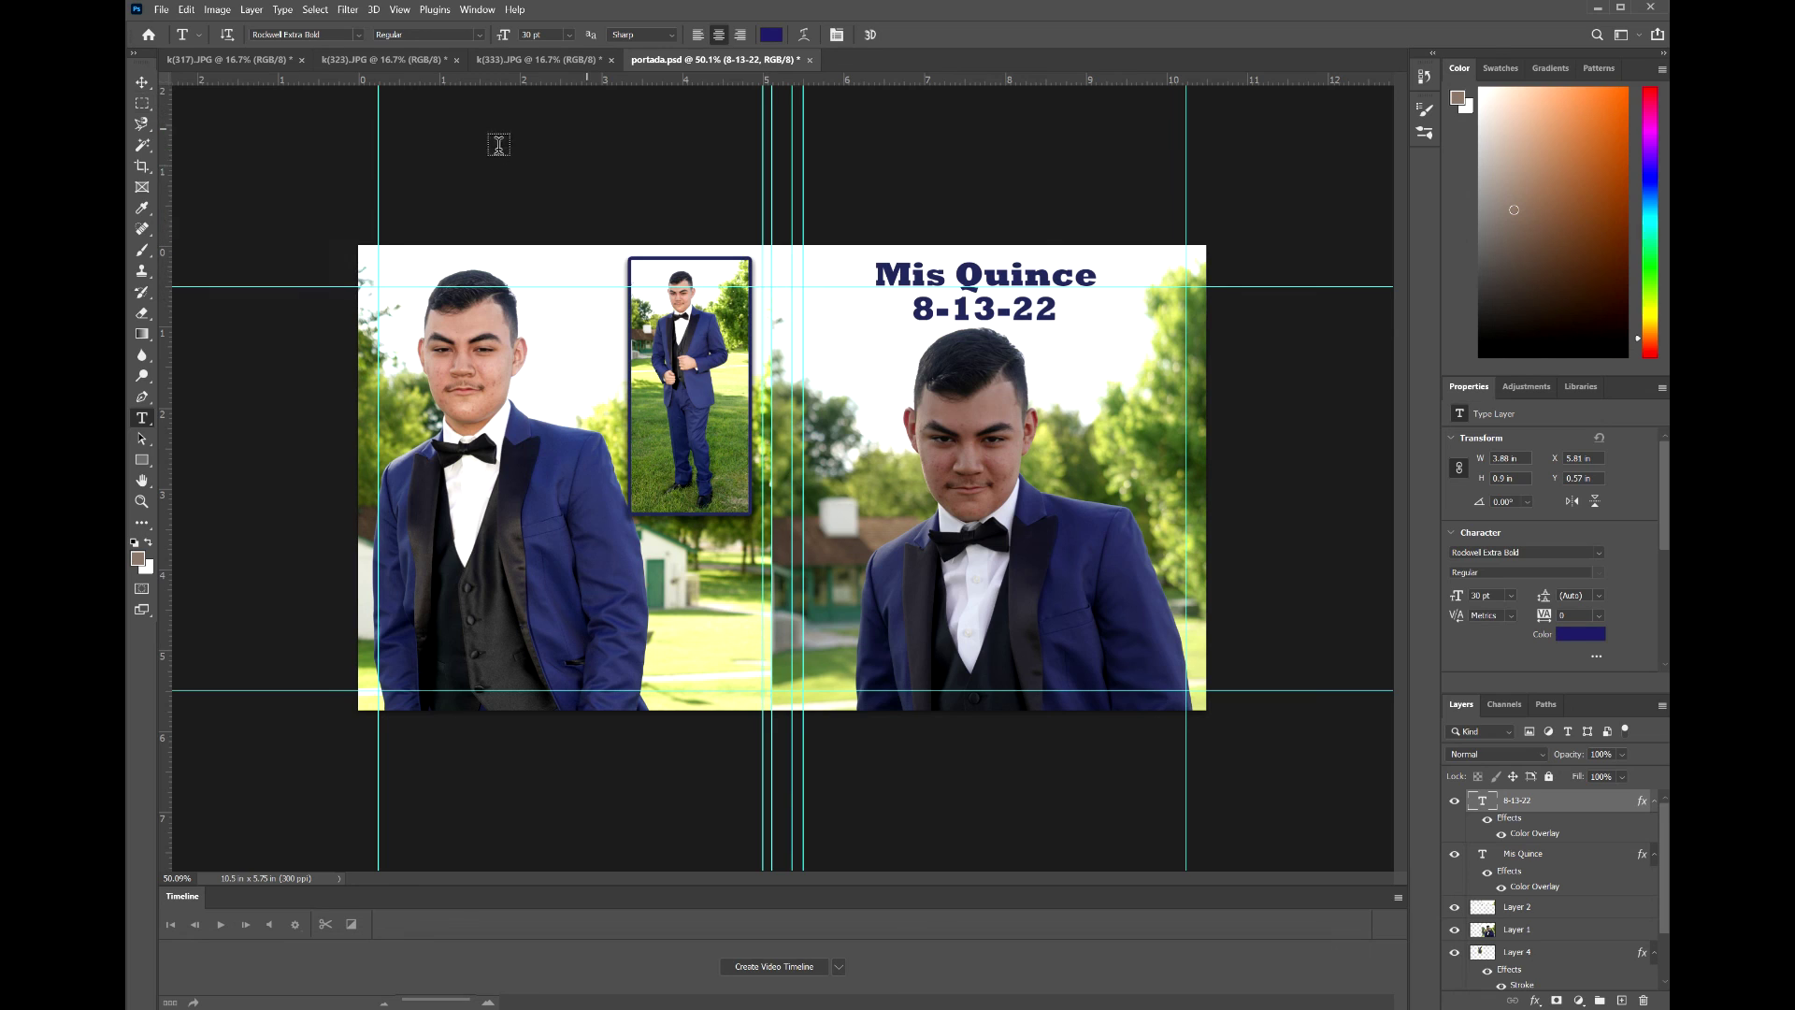
- Hide and show Layer 3 and Layer 1 in turn to check what each contributes to the cover
scroll(1577, 909, down, 2)
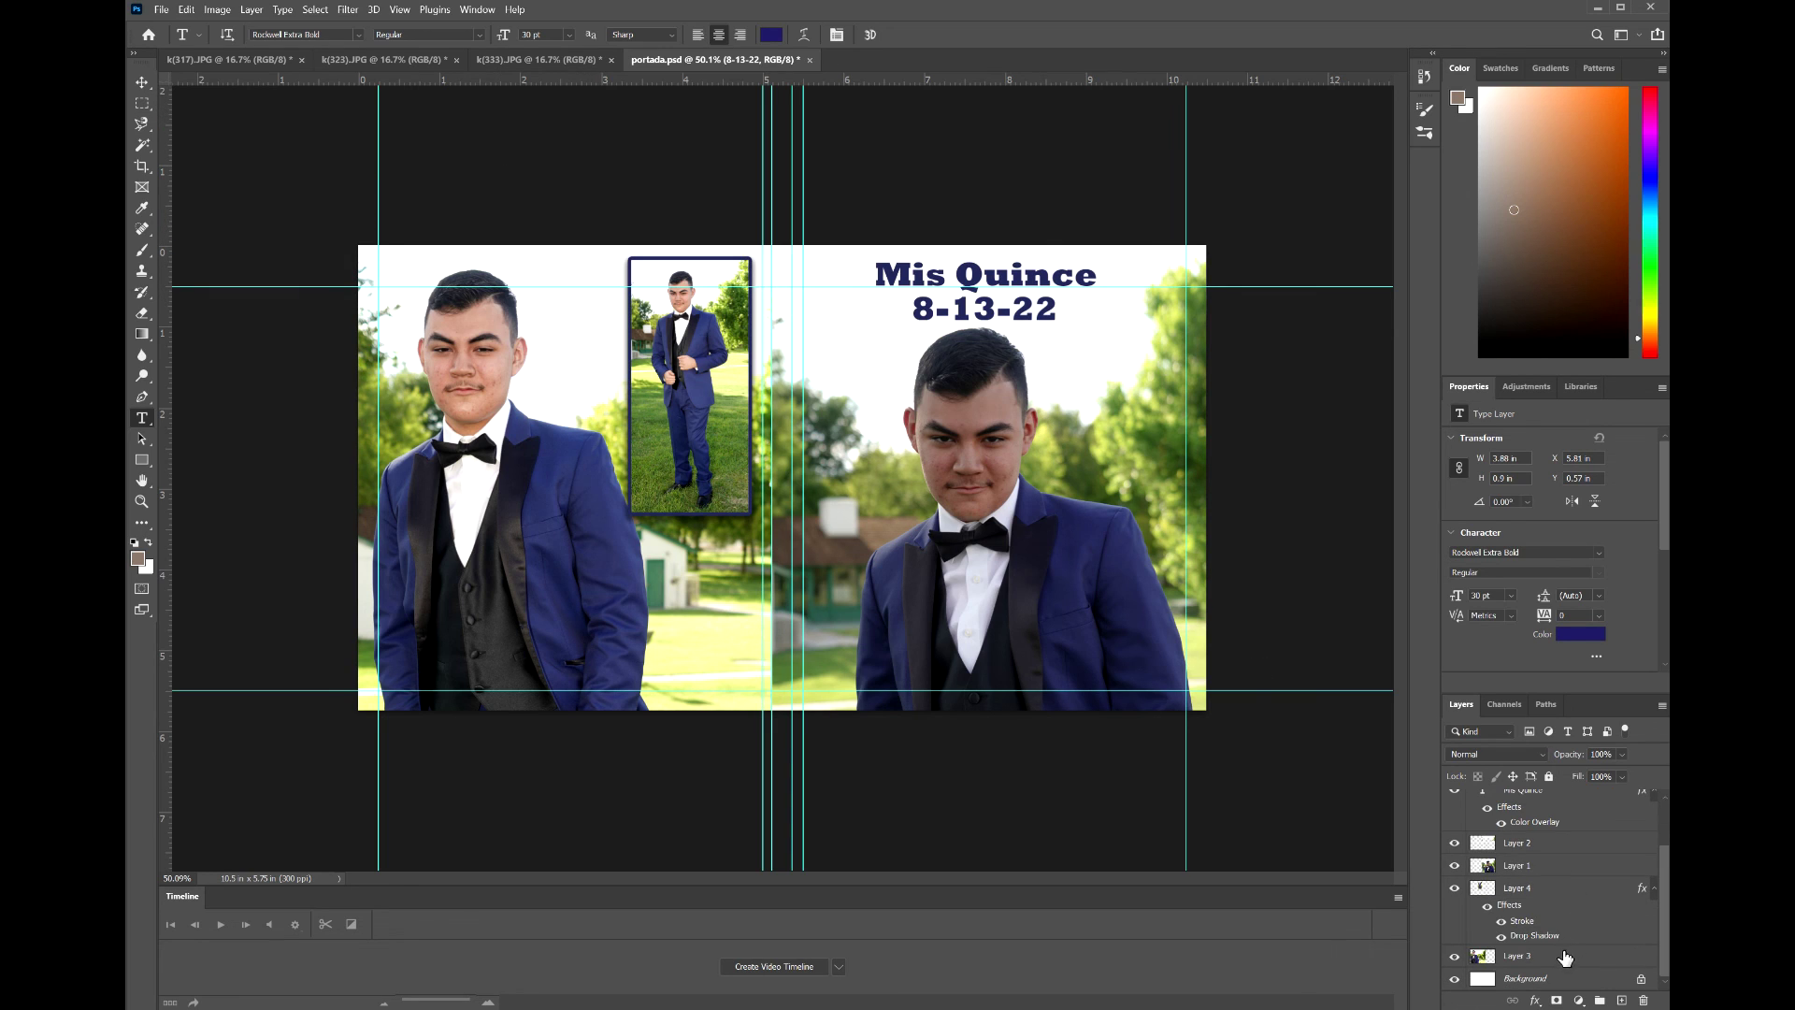
click(1454, 960)
click(1454, 959)
click(1455, 867)
click(1454, 866)
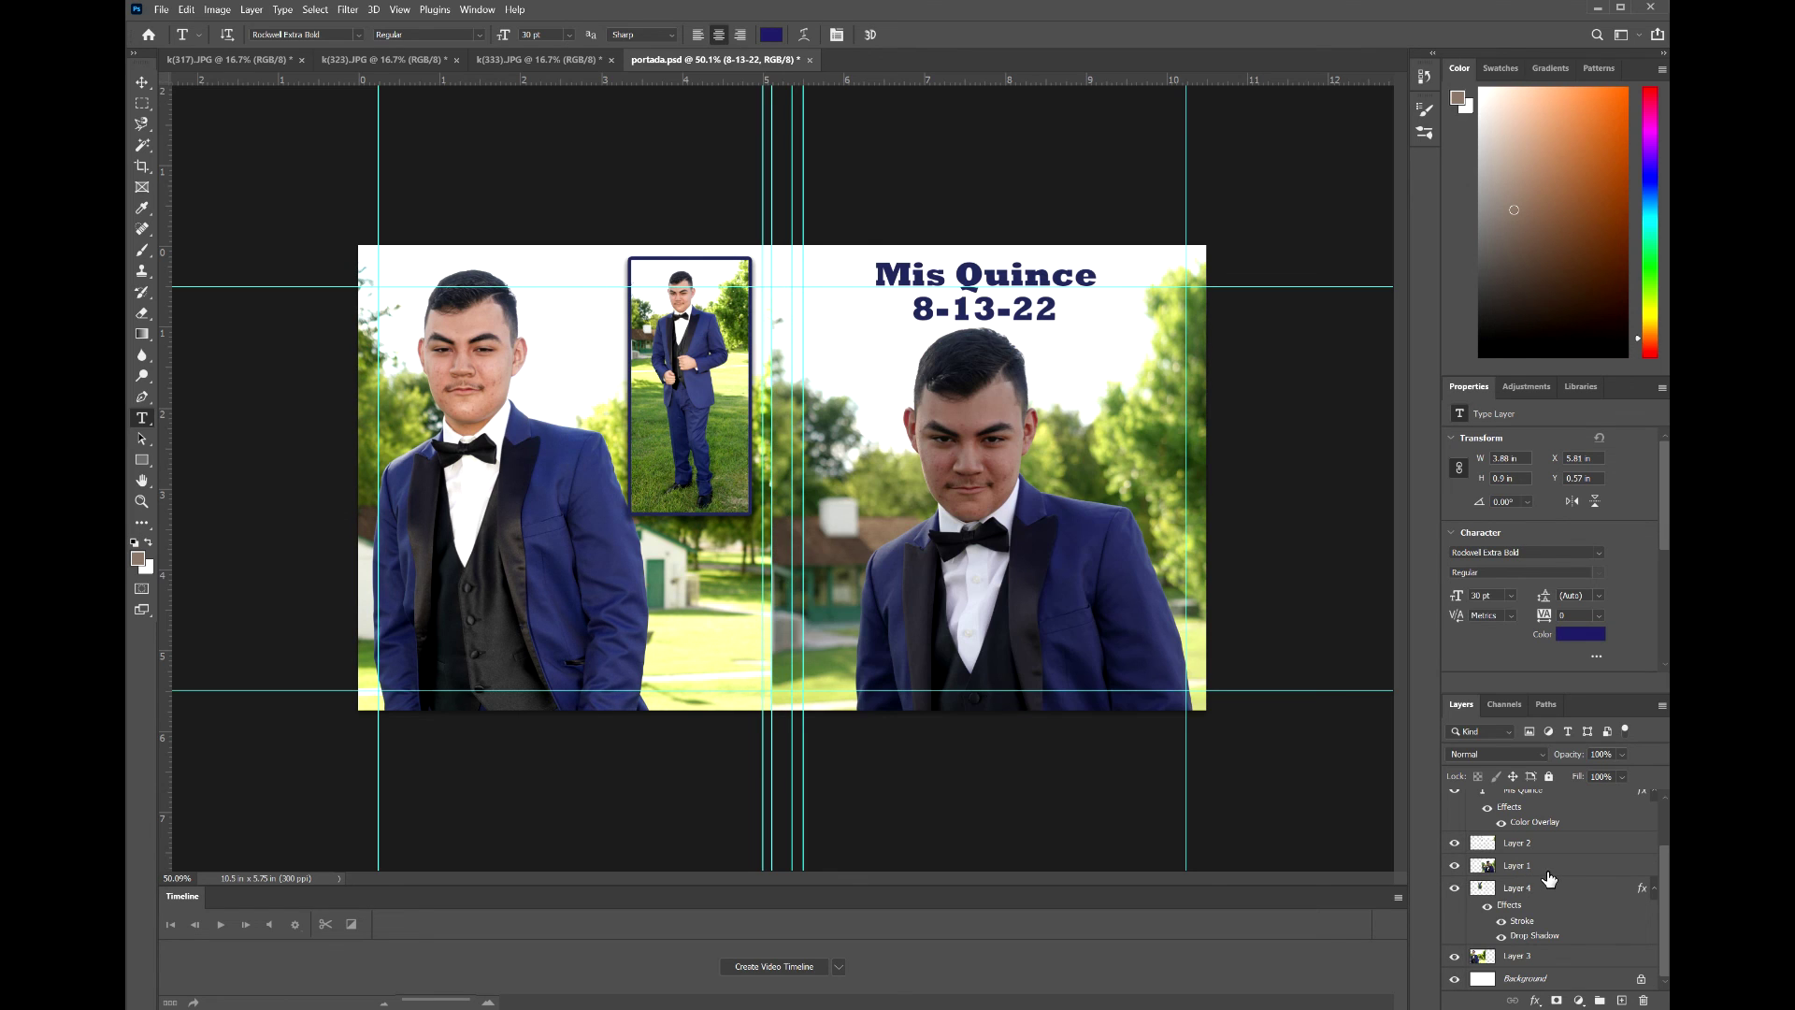